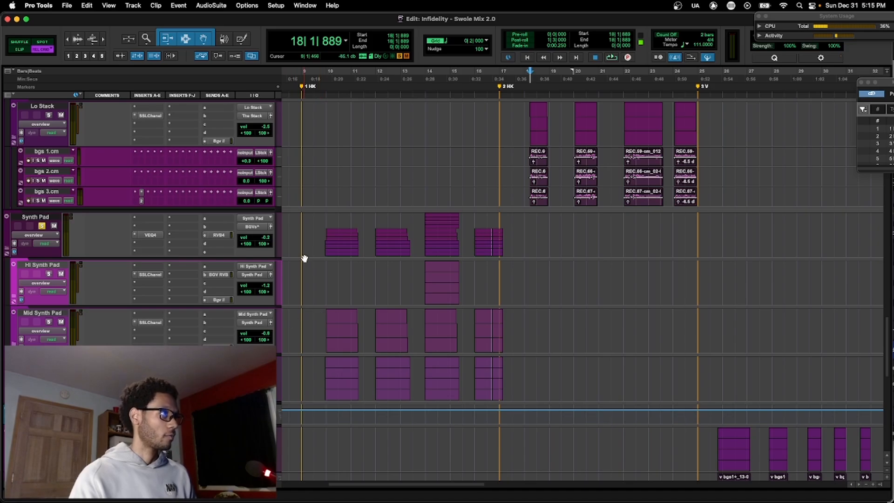
# - Audition the Synth Pad vocals in the first hook from 9|3|000 and cue the Lo Stack track at 18|1|000
pyautogui.click(316, 231)
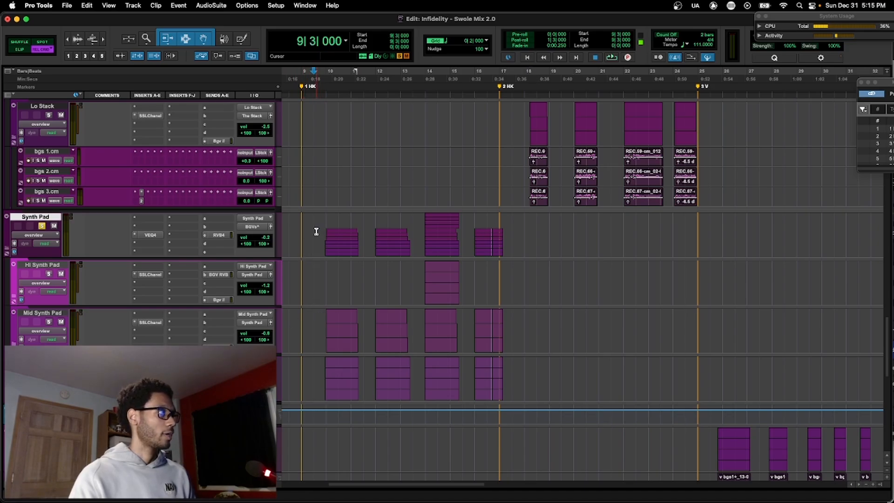
pyautogui.press('space')
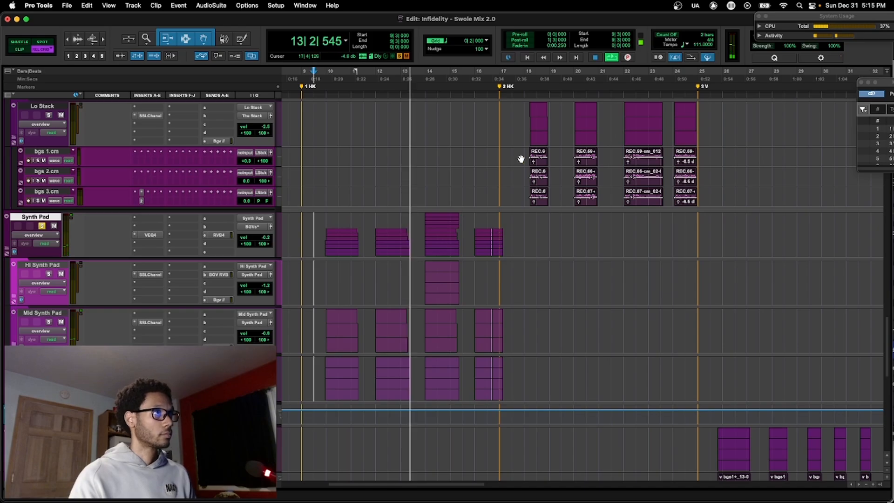
pyautogui.scroll(1, 525, 155)
pyautogui.click(522, 143)
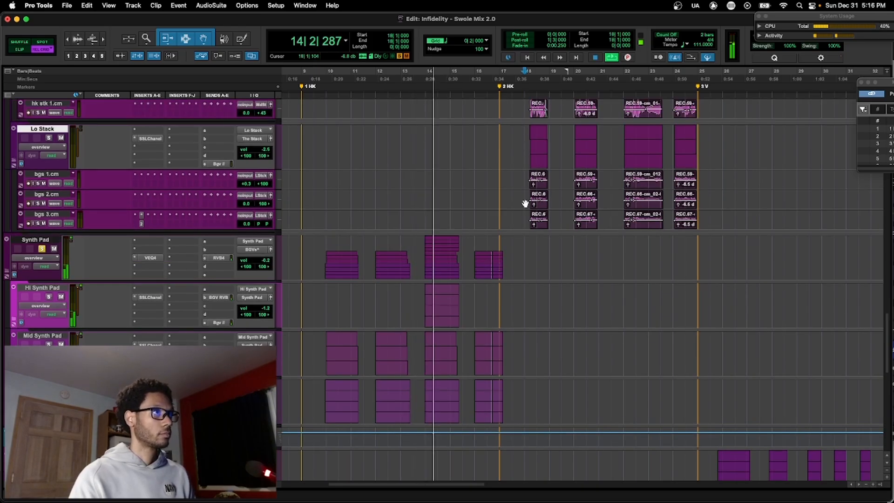
pyautogui.scroll(-1, 525, 203)
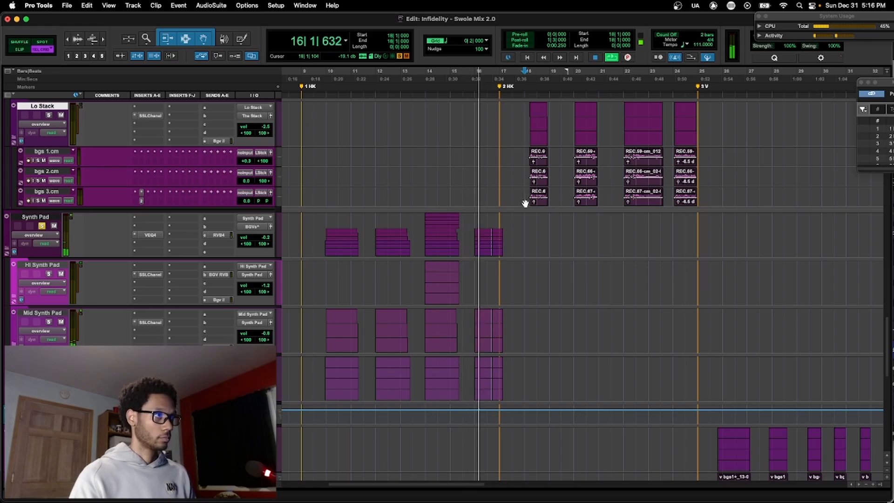
pyautogui.press('space')
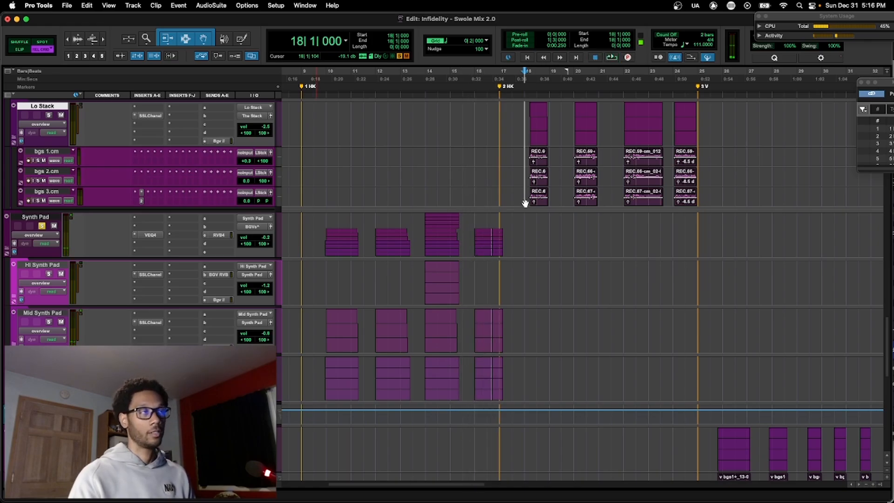
# - Audition the Lo Stack vocals from 18|1|000 in the second hook
pyautogui.press('space')
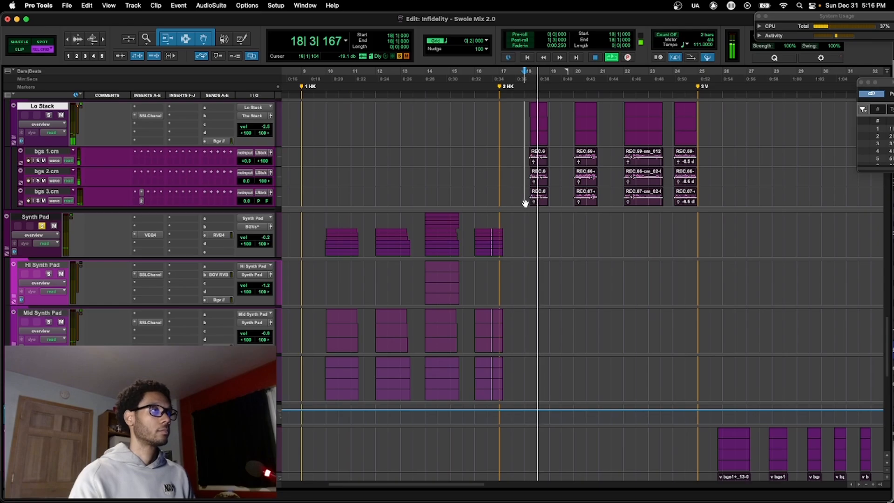
pyautogui.hscroll(2, 525, 204)
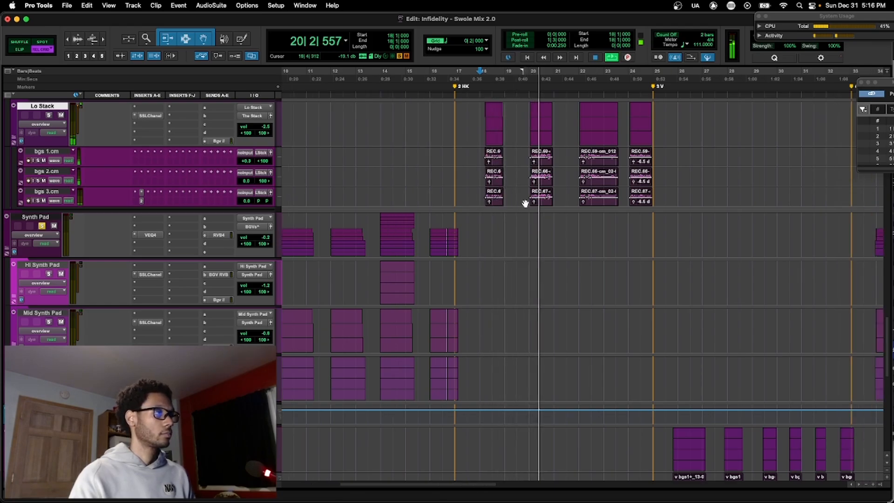
pyautogui.hscroll(5, 525, 202)
pyautogui.press('space')
pyautogui.scroll(-5, 552, 288)
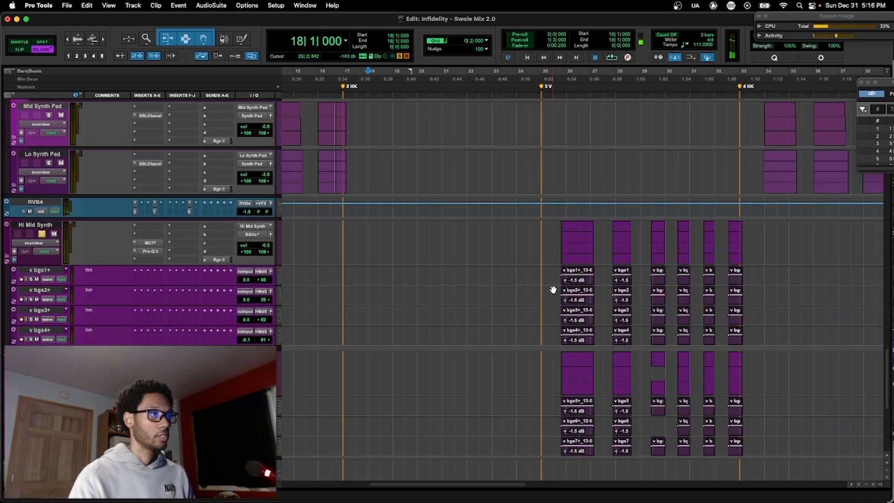
# - Audition the Hi Mid Synth verse vocals from 25|3|000 on the v bgs1+ track
pyautogui.click(555, 278)
pyautogui.scroll(5, 553, 276)
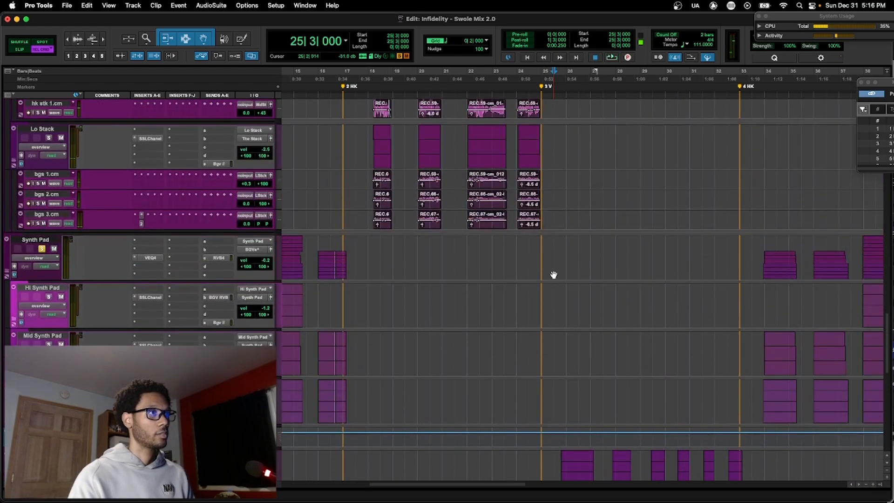
pyautogui.scroll(-8, 536, 201)
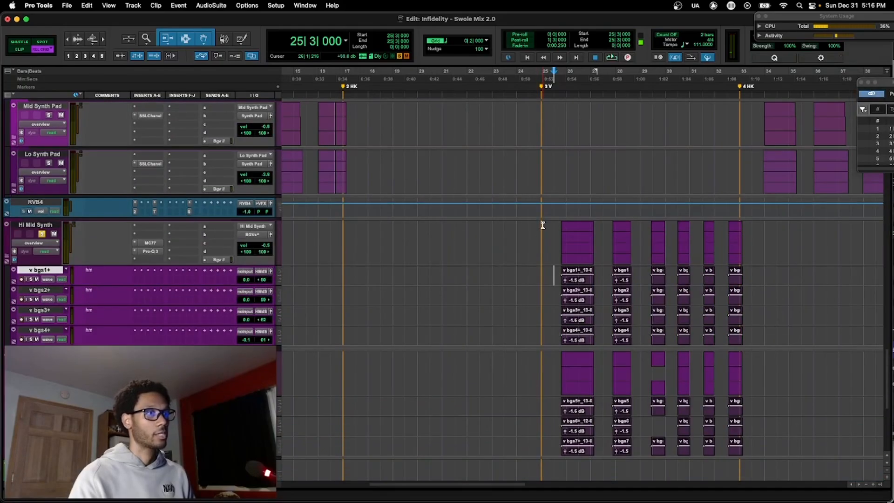
pyautogui.press('space')
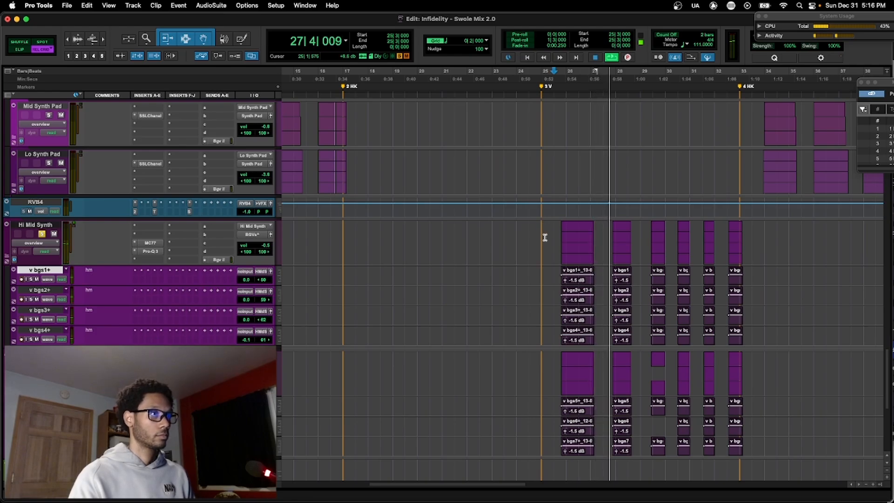
pyautogui.press('space')
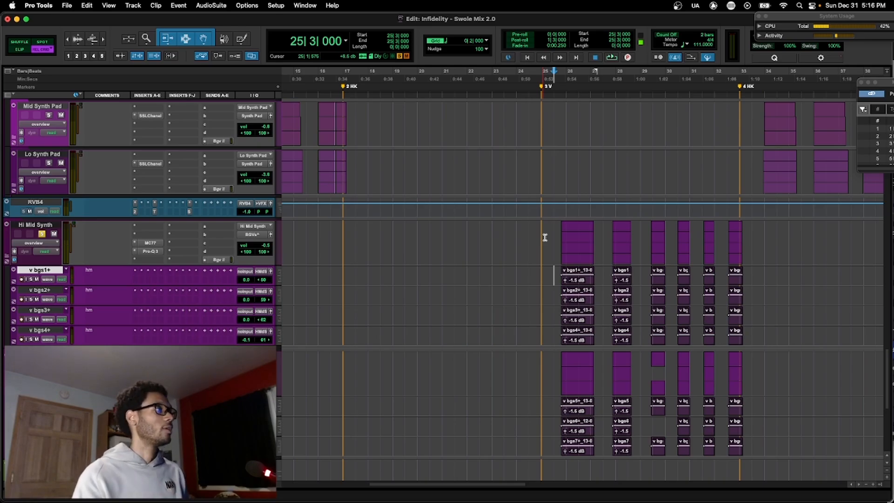
# - Return to the first hook, solo the Lo Synth Pad folder and audition it from 10|1|000
pyautogui.hscroll(-10, 395, 265)
pyautogui.scroll(5, 409, 266)
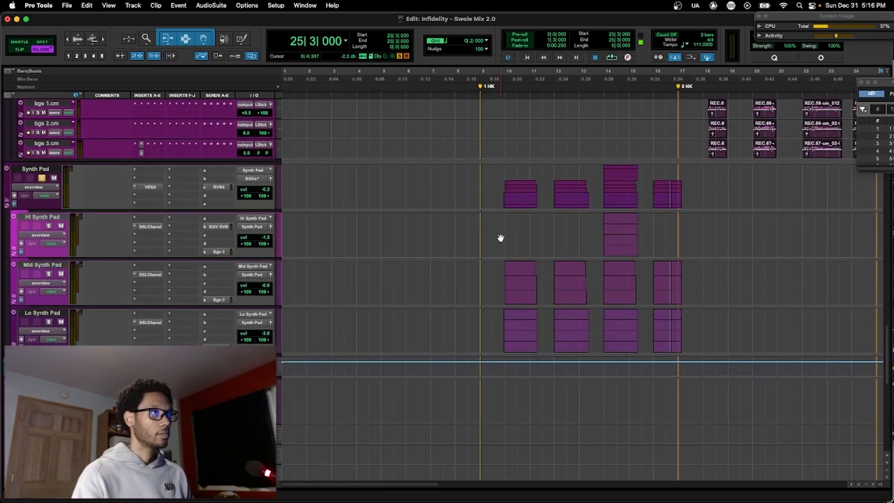
pyautogui.hscroll(2, 500, 238)
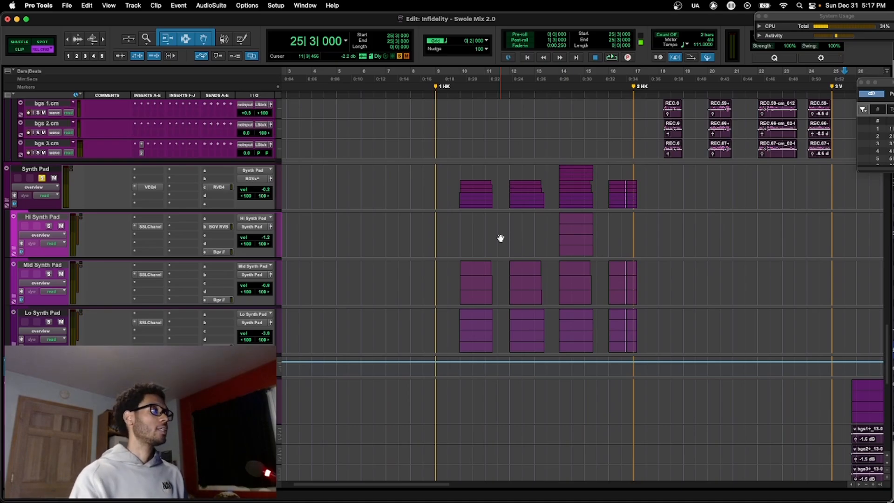
pyautogui.scroll(3, 406, 257)
pyautogui.hscroll(5, 406, 257)
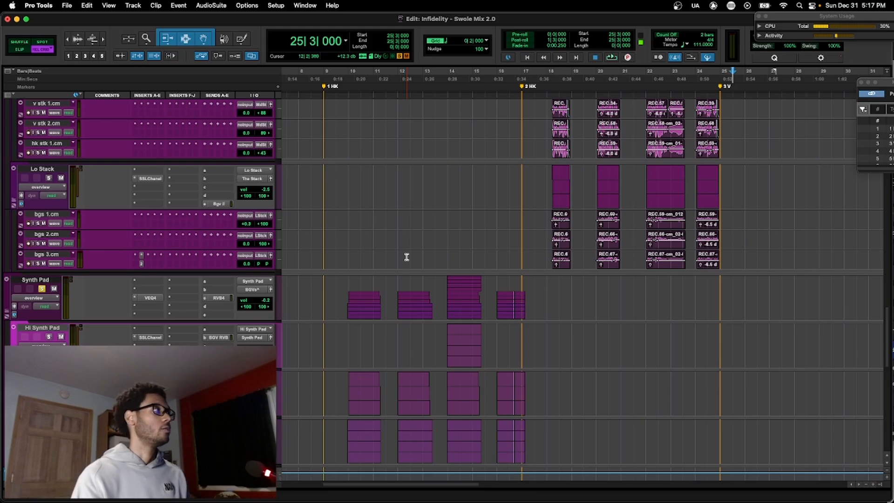
pyautogui.hscroll(-1, 335, 361)
pyautogui.scroll(3, 335, 361)
pyautogui.scroll(-4, 335, 361)
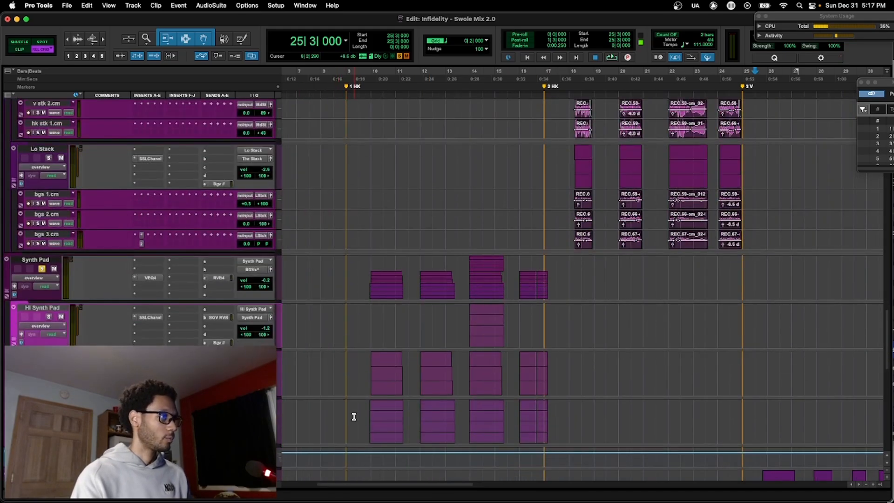
pyautogui.click(365, 410)
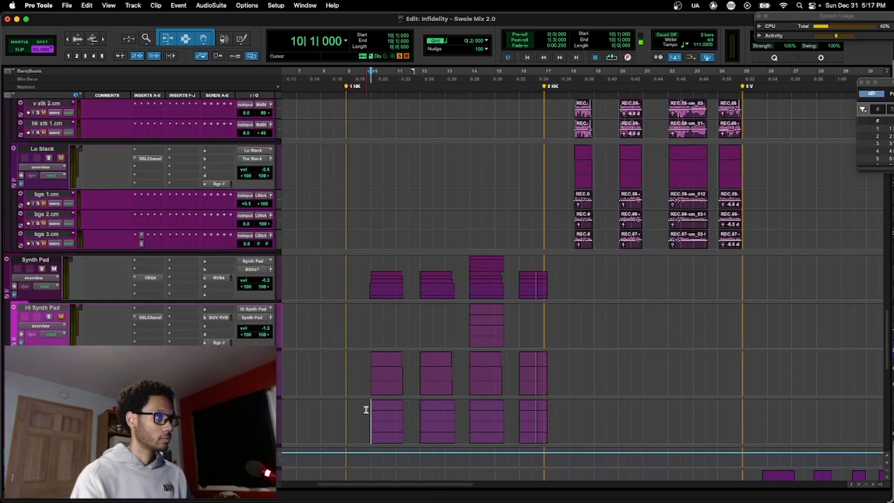
pyautogui.press('space')
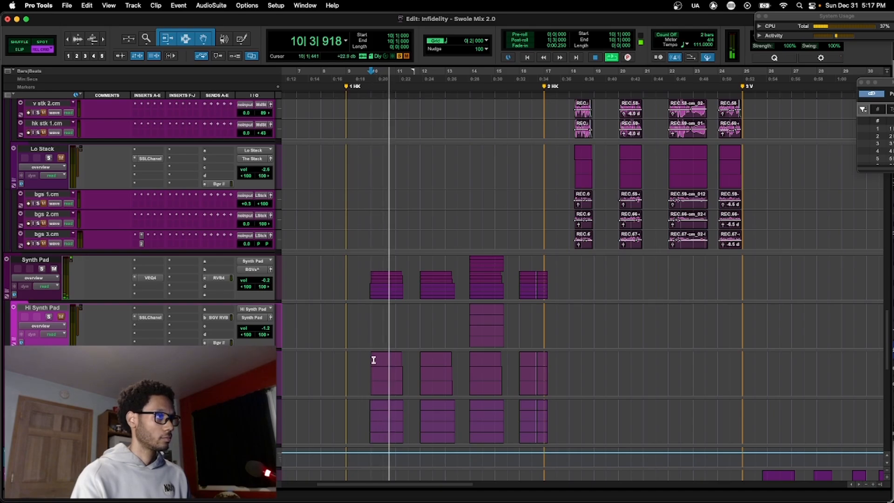
pyautogui.press('space')
# - Audition the Mid Synth Pad folder from 14|1|000, at its third group of clips
pyautogui.click(469, 361)
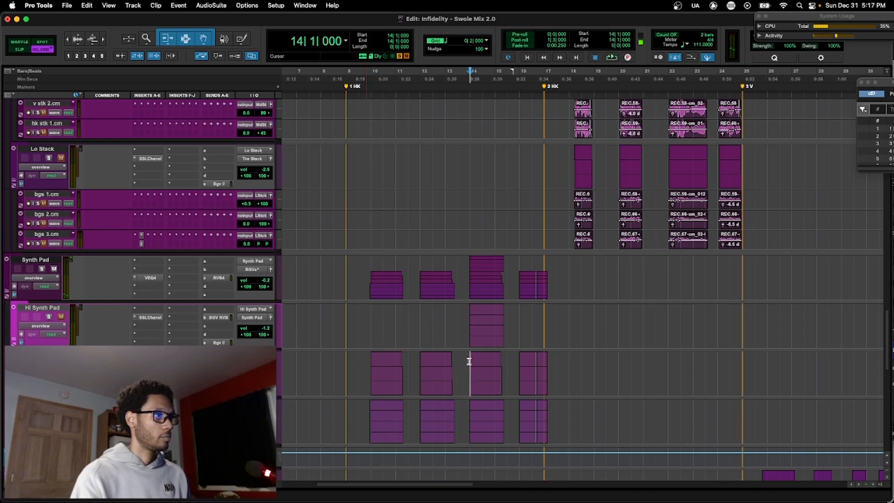
pyautogui.press('space')
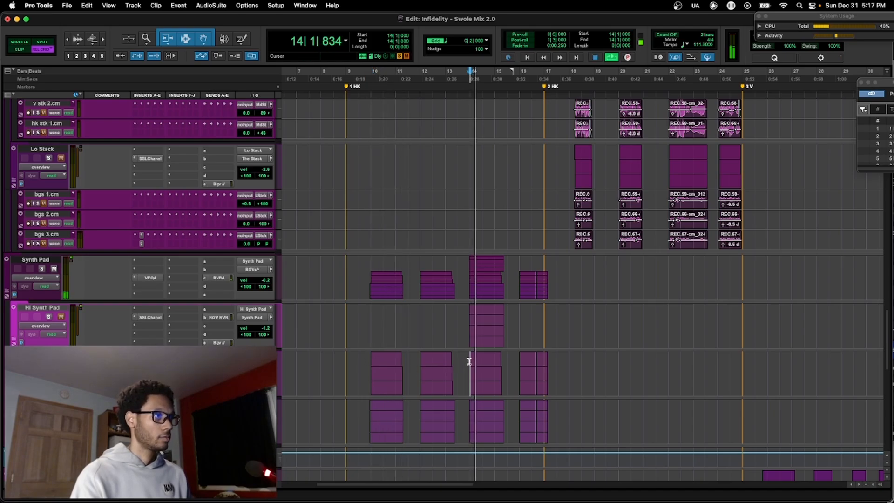
pyautogui.press('space')
# - Solo the Hi Synth Pad folder and audition its clips from 14|1|000
pyautogui.click(466, 314)
pyautogui.hotkey('shift', 's')
pyautogui.press('space')
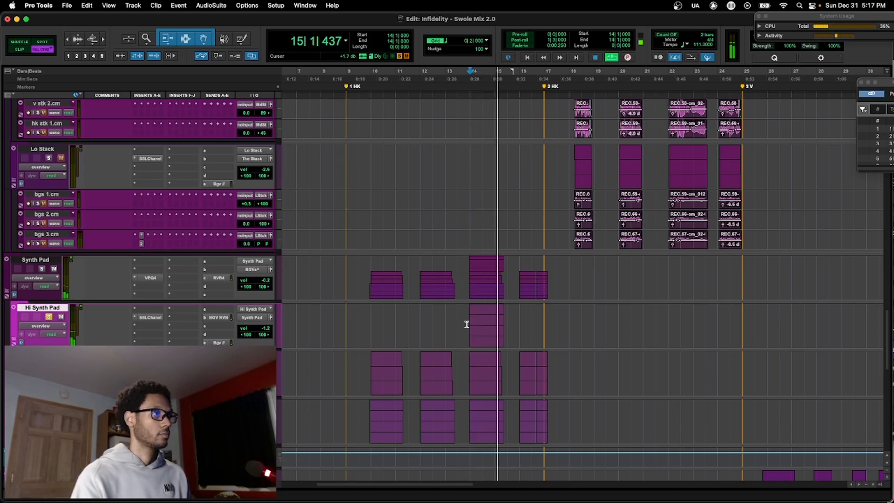
pyautogui.press('space')
# - Expand the Lo, Mid and Hi Synth Pad folders to reveal their member tracks
pyautogui.scroll(-3, 466, 324)
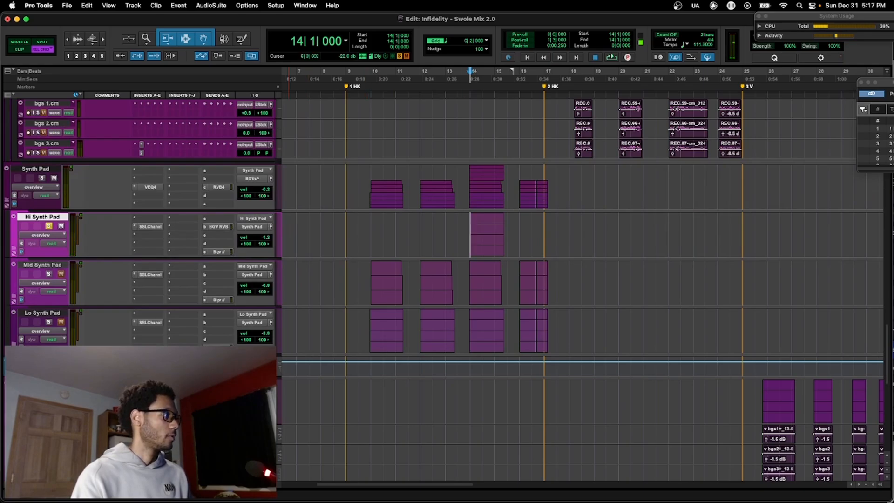
pyautogui.click(14, 343)
pyautogui.click(14, 300)
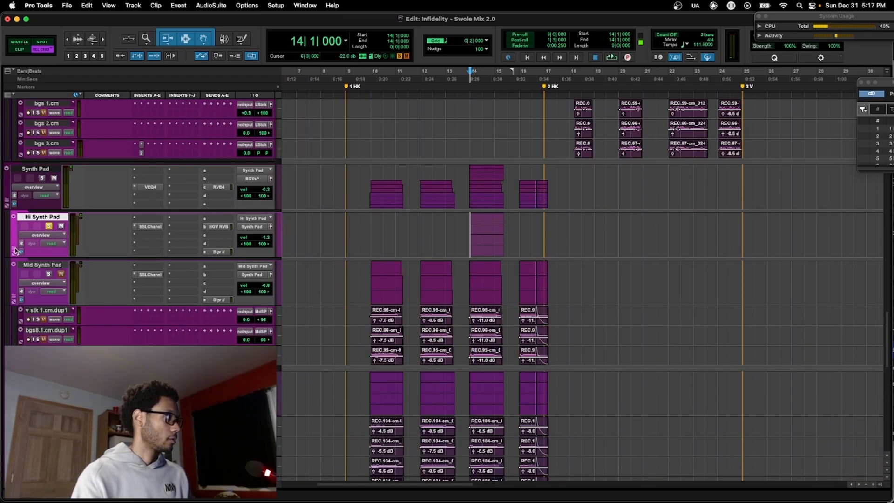
pyautogui.click(14, 251)
# - Examine the clips and pan settings of the member tracks in the Hi, Mid and Lo Synth Pad folders
pyautogui.scroll(-4, 404, 296)
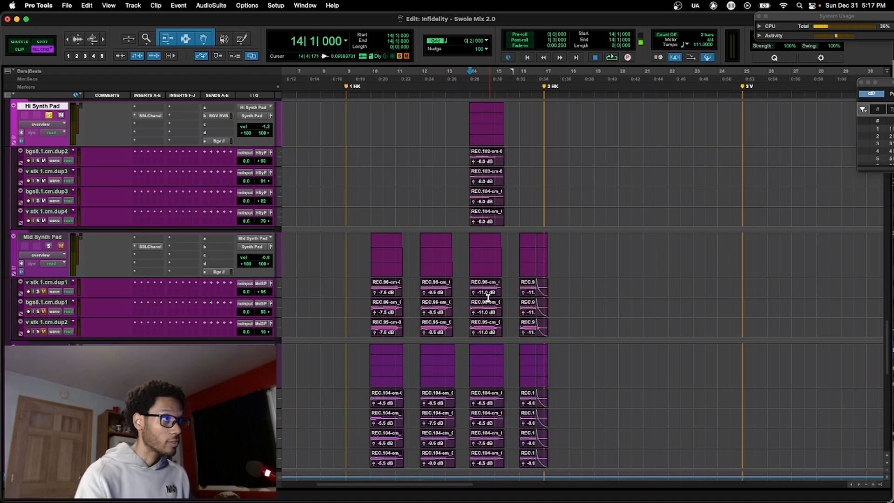
pyautogui.scroll(-3, 510, 345)
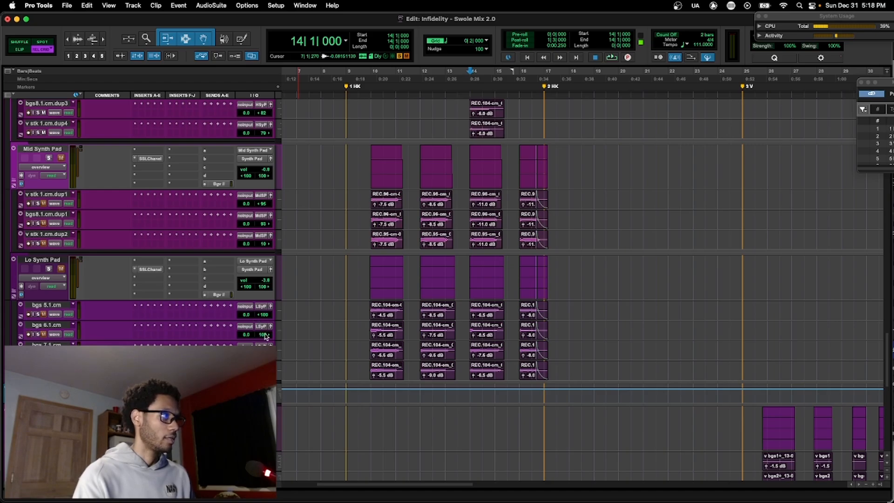
pyautogui.scroll(2, 185, 260)
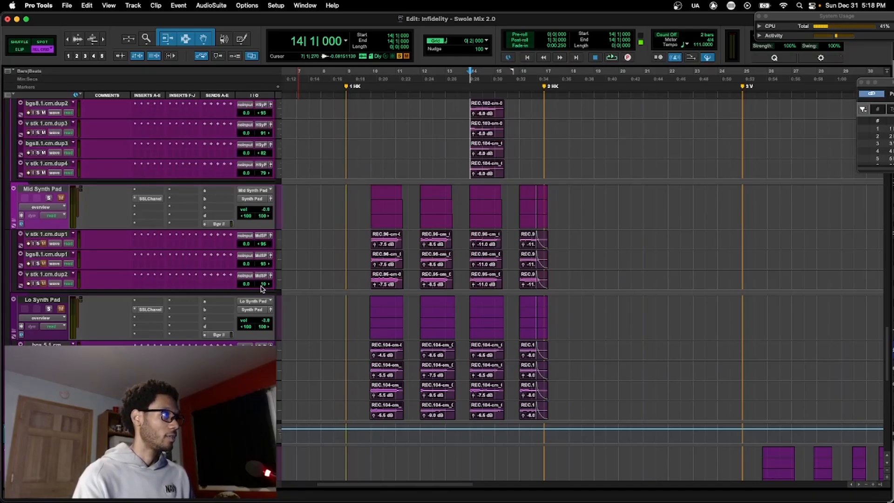
pyautogui.scroll(5, 263, 279)
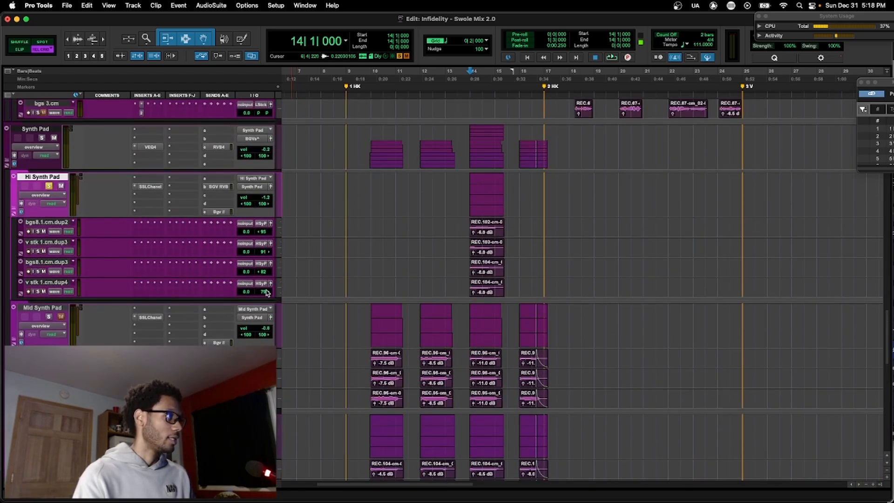
pyautogui.scroll(2, 322, 291)
pyautogui.scroll(-2, 323, 291)
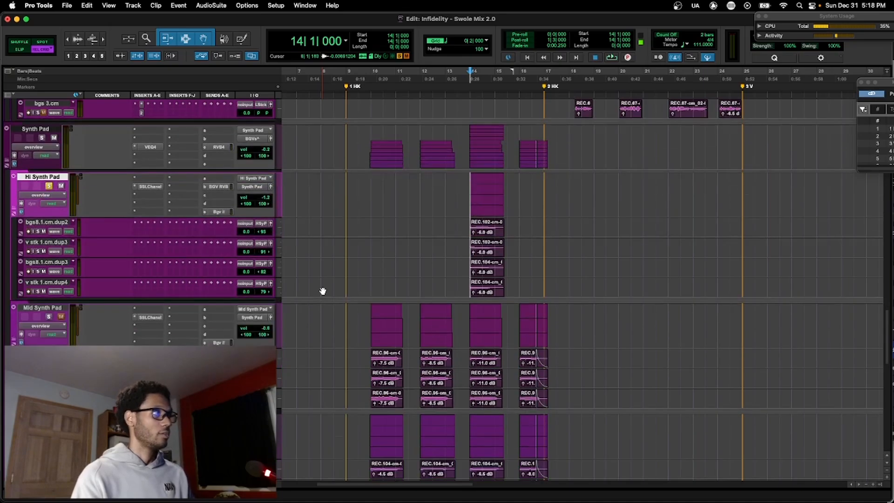
pyautogui.scroll(-1, 323, 291)
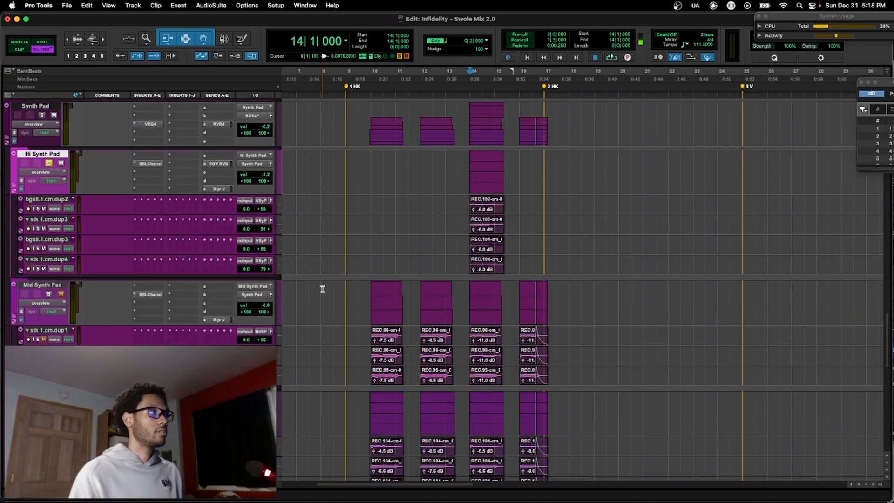
# - Switch to Slip mode, place the edit cursor at 18|3|818 in the first bgs 1.cm clip and zoom in on the waveforms there
pyautogui.scroll(10, 323, 290)
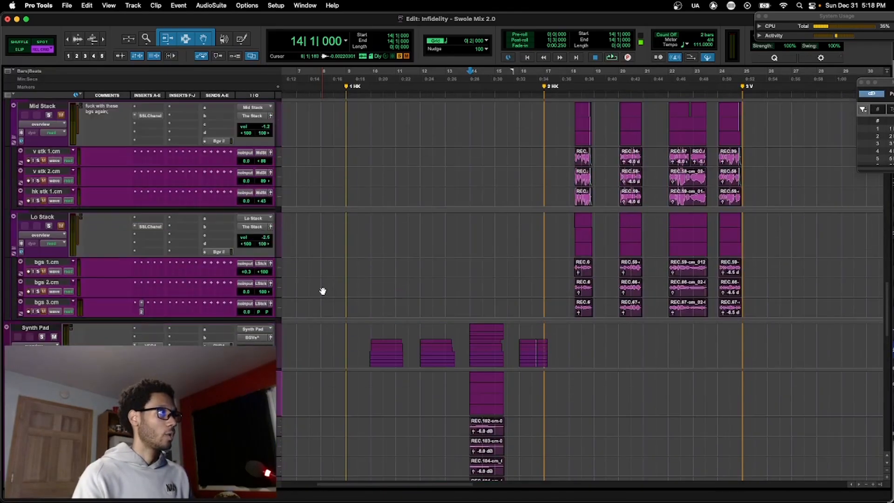
pyautogui.press('t')
pyautogui.hscroll(10, 577, 283)
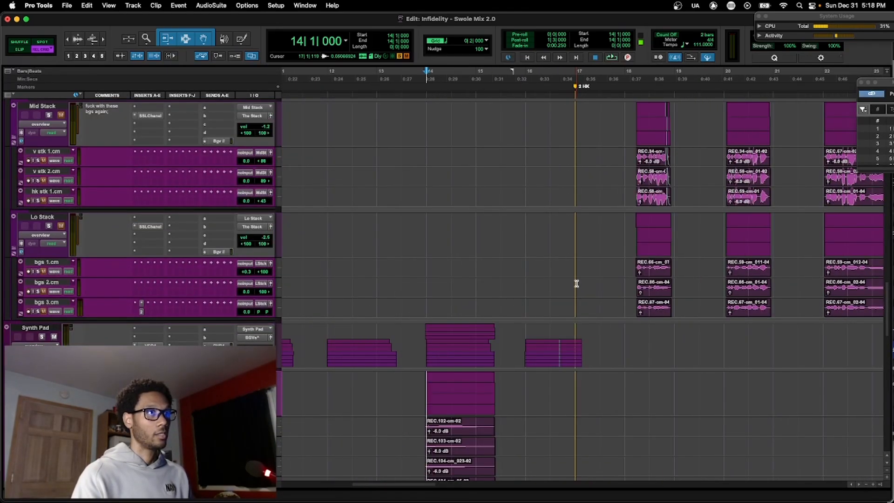
pyautogui.click(559, 265)
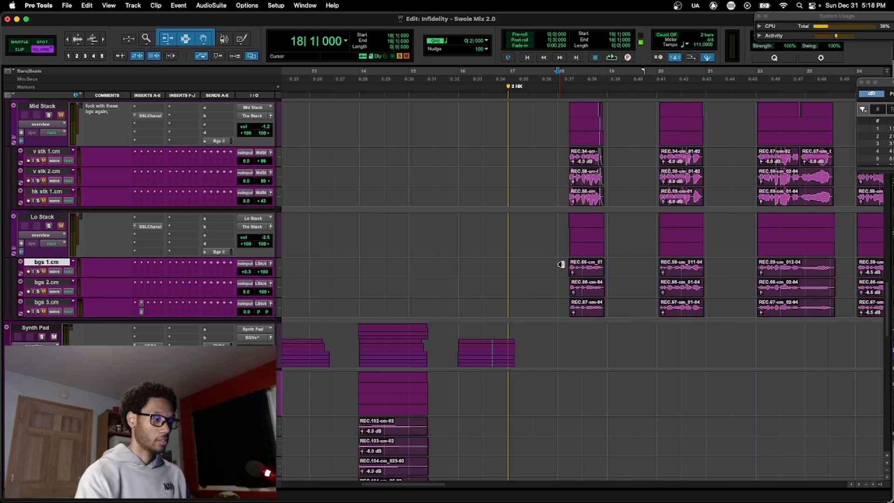
pyautogui.hscroll(2, 559, 263)
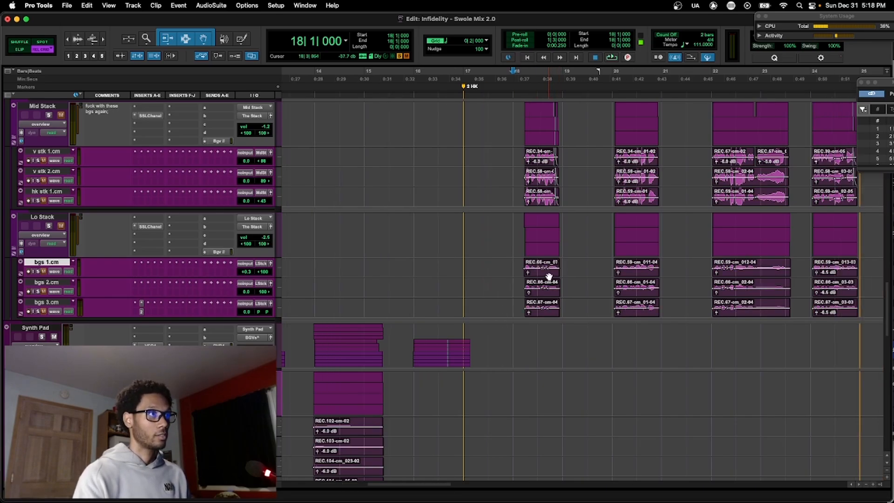
pyautogui.press('F2')
pyautogui.click(548, 261)
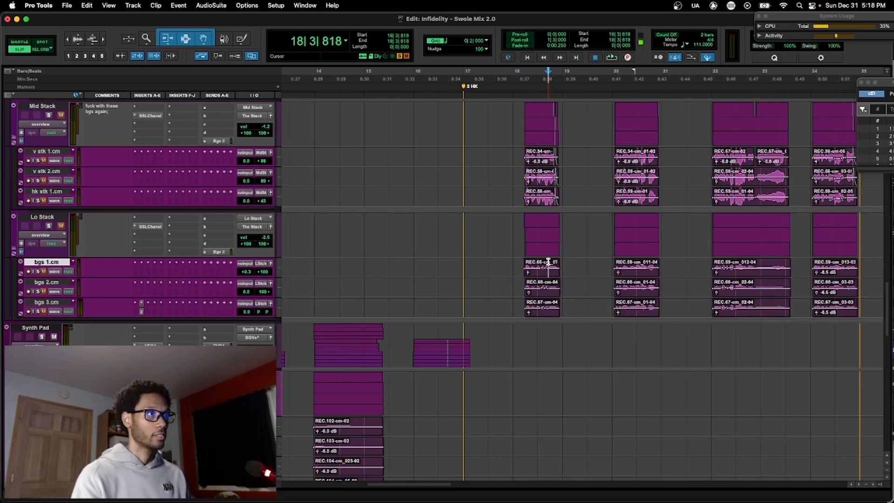
pyautogui.press('t')
pyautogui.press('t')
pyautogui.press('t')
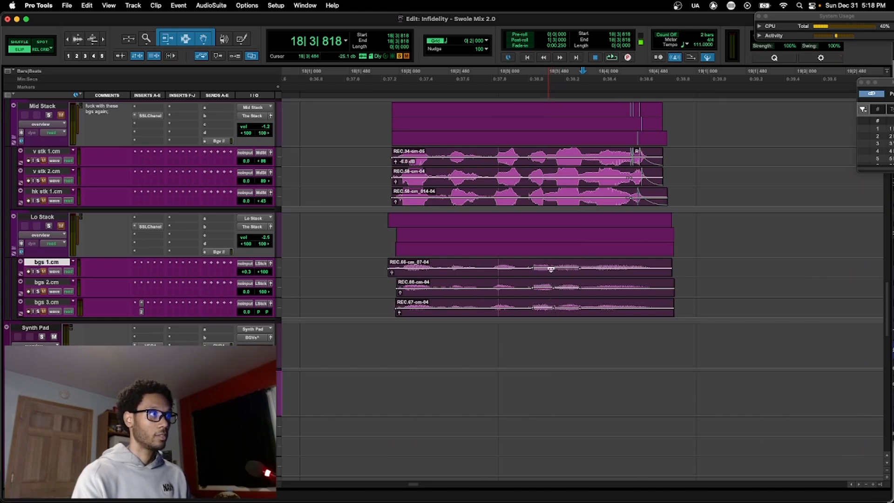
# - Examine how the layered Mid Stack and Lo Stack clips line up along the 2 HK section
pyautogui.press('r')
pyautogui.press('r')
pyautogui.press('r')
pyautogui.press('r')
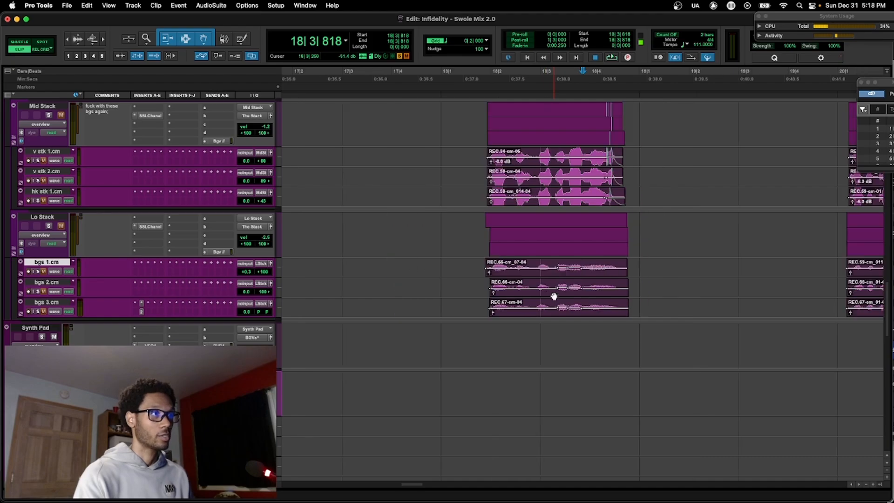
pyautogui.press('t')
pyautogui.press('t')
pyautogui.hscroll(5, 554, 296)
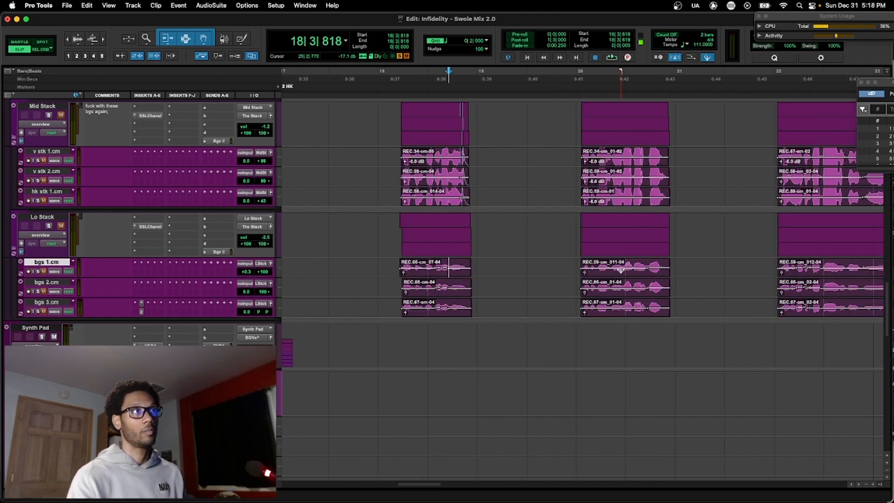
pyautogui.press('r')
pyautogui.press('r')
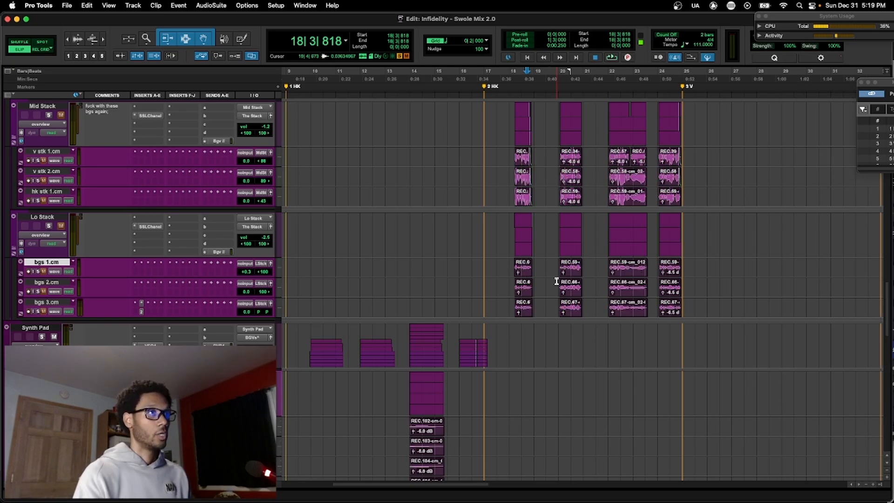
pyautogui.scroll(1, 556, 281)
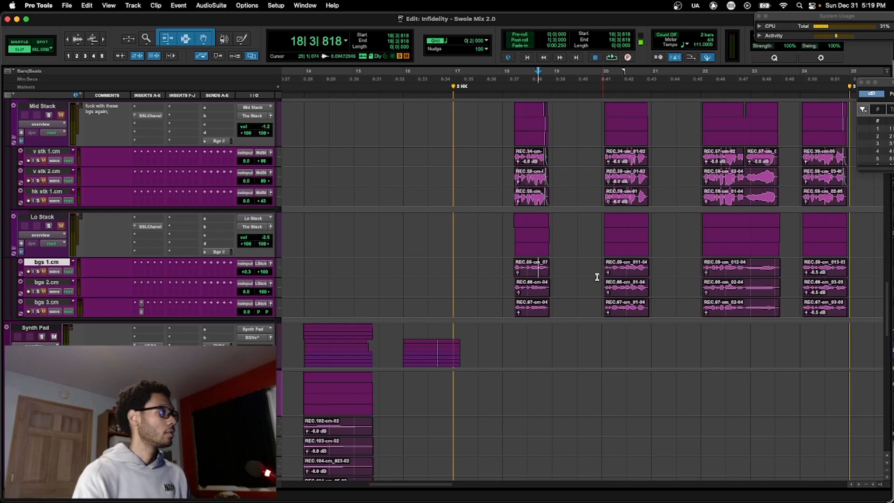
pyautogui.hscroll(1, 679, 289)
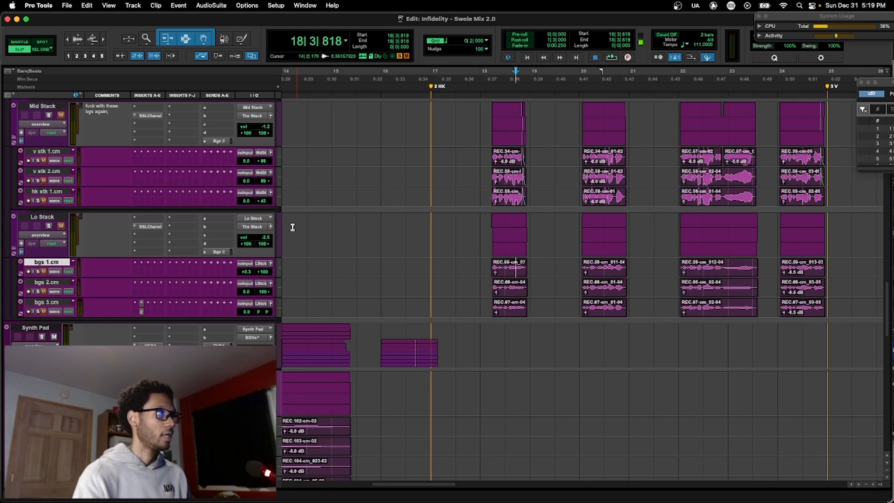
# - Examine where the Stack, Synth Pad, Hi Mid Synth and Mid Synth groups' clips fall across the hook and verse sections
pyautogui.scroll(5, 325, 209)
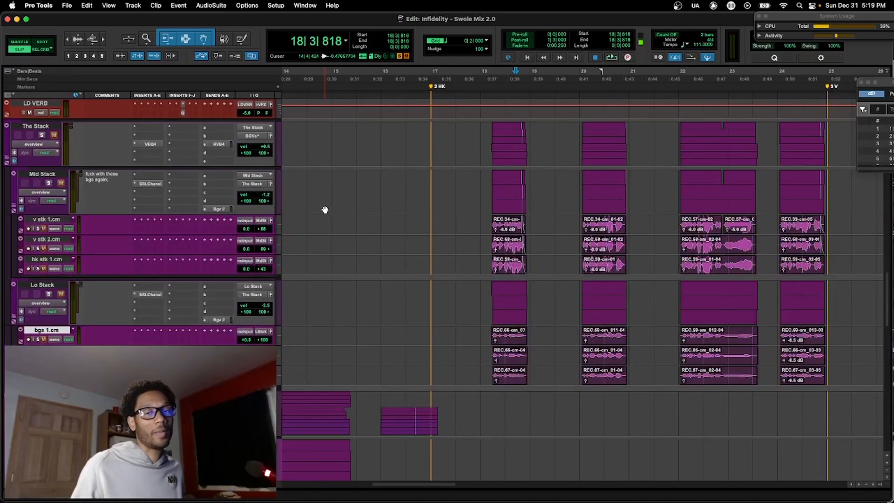
pyautogui.scroll(-1, 324, 209)
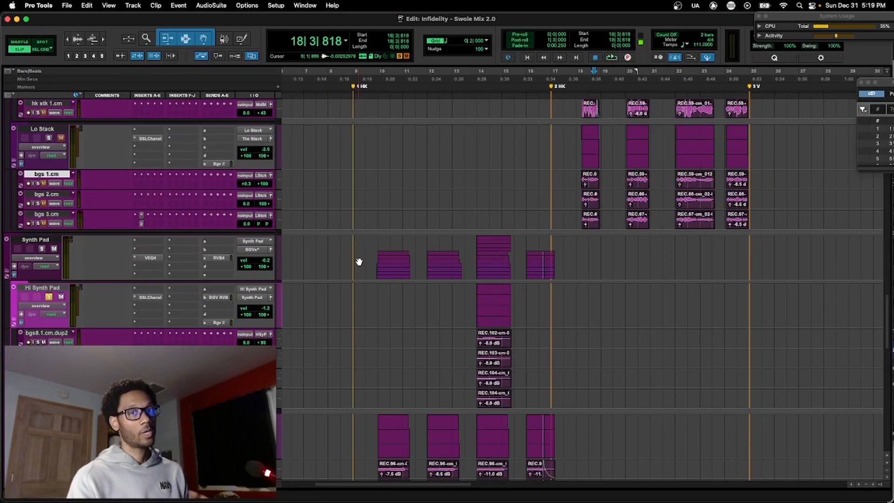
pyautogui.scroll(-10, 359, 262)
pyautogui.hscroll(10, 358, 261)
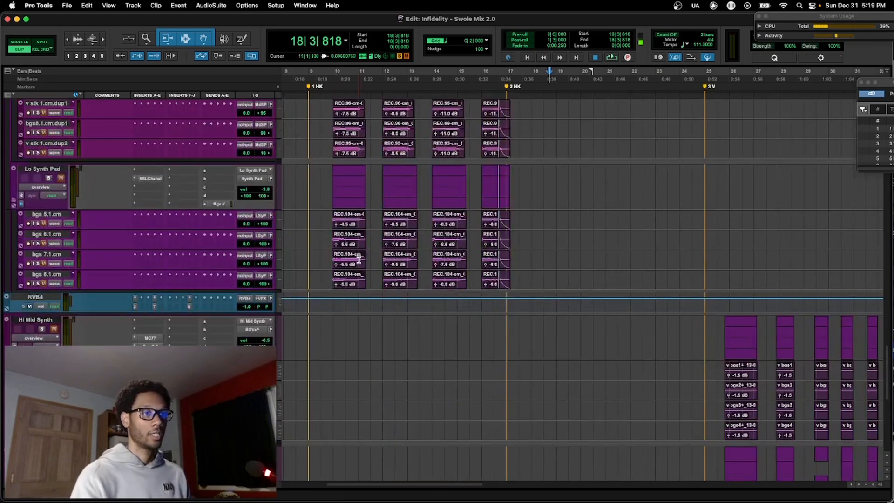
pyautogui.hscroll(2, 359, 260)
pyautogui.scroll(-8, 358, 261)
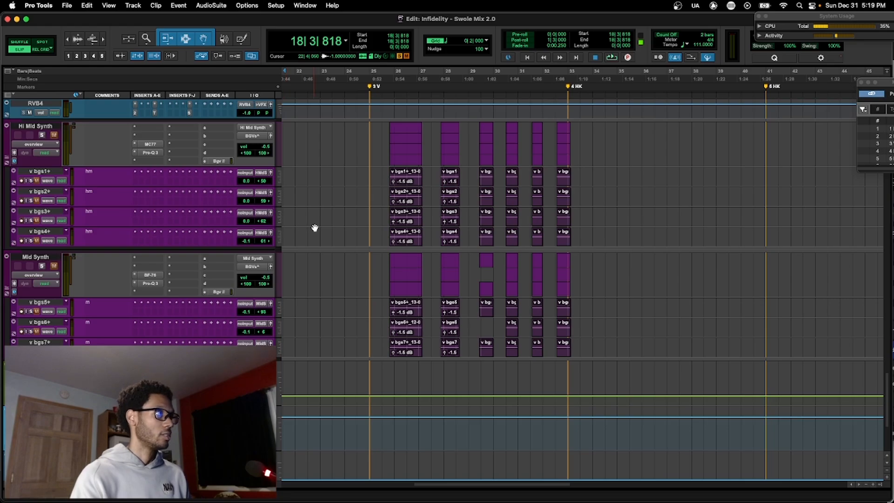
pyautogui.scroll(6, 315, 227)
pyautogui.press('r')
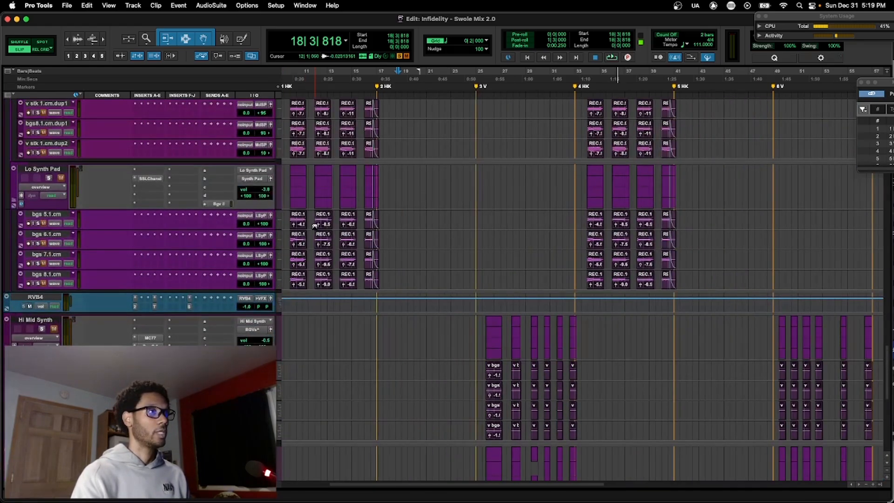
pyautogui.scroll(5, 555, 271)
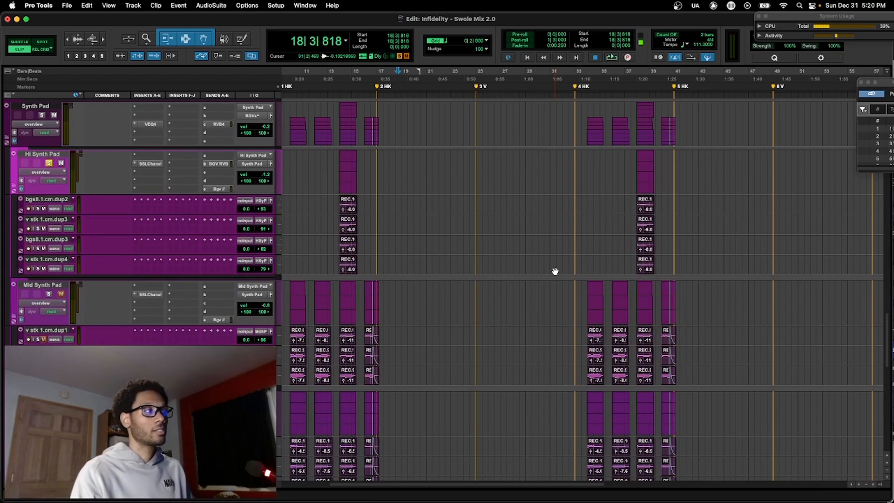
pyautogui.scroll(-5, 555, 271)
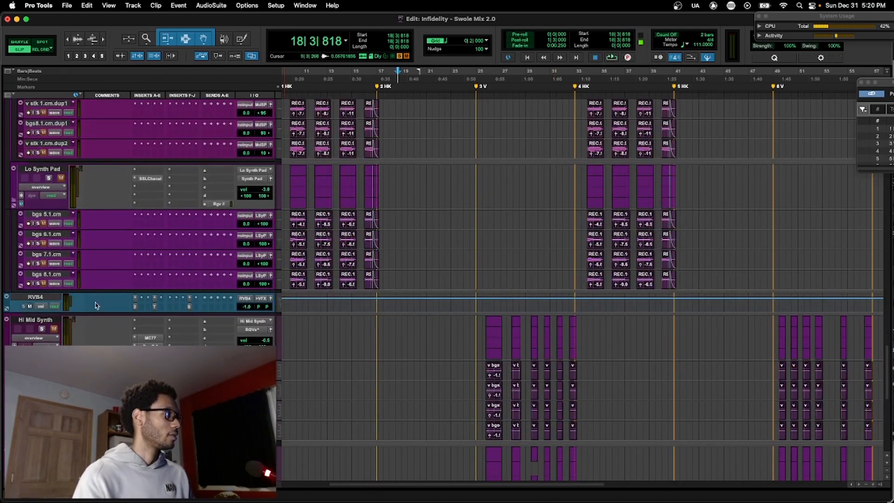
pyautogui.scroll(4, 345, 333)
pyautogui.hscroll(-2, 345, 333)
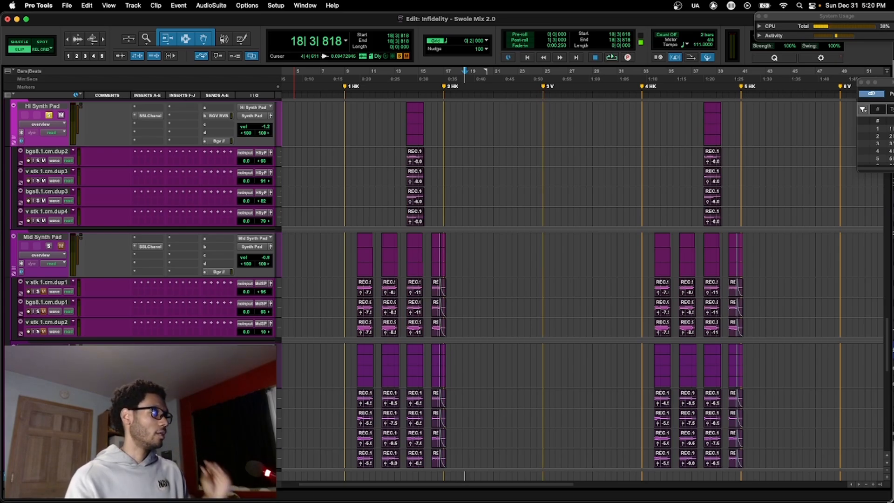
# - Collapse the Lo, Mid and Hi Synth Pad folders and the Mid Synth folder
pyautogui.click(14, 378)
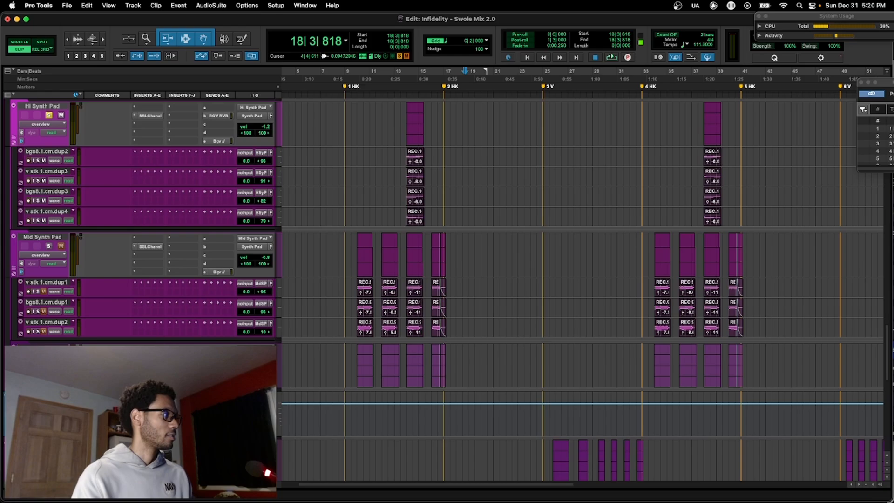
pyautogui.click(14, 273)
pyautogui.click(13, 141)
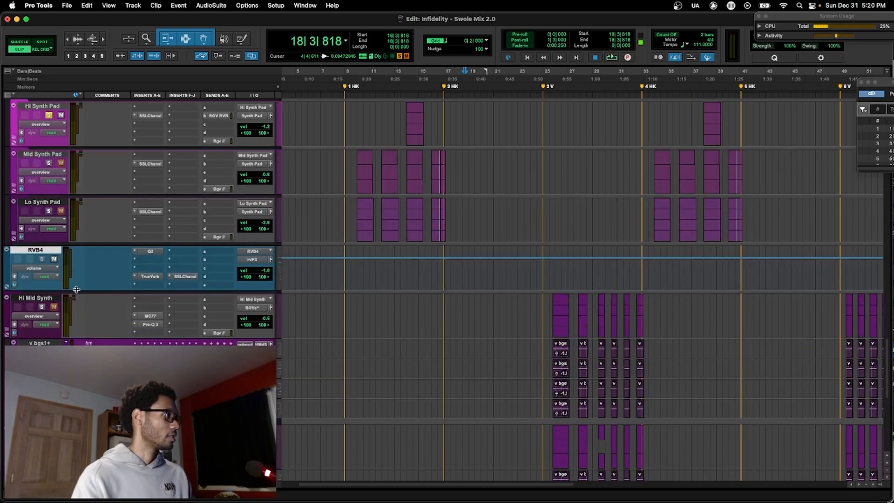
pyautogui.scroll(5, 76, 289)
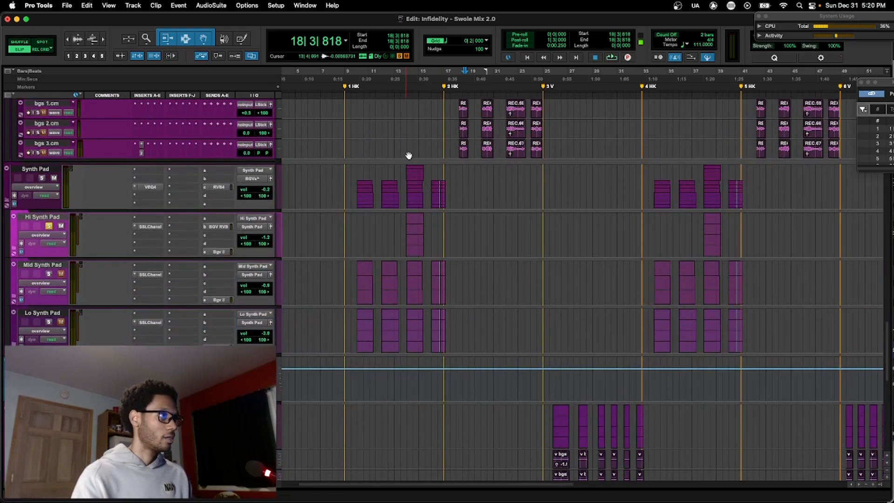
pyautogui.scroll(-1, 389, 270)
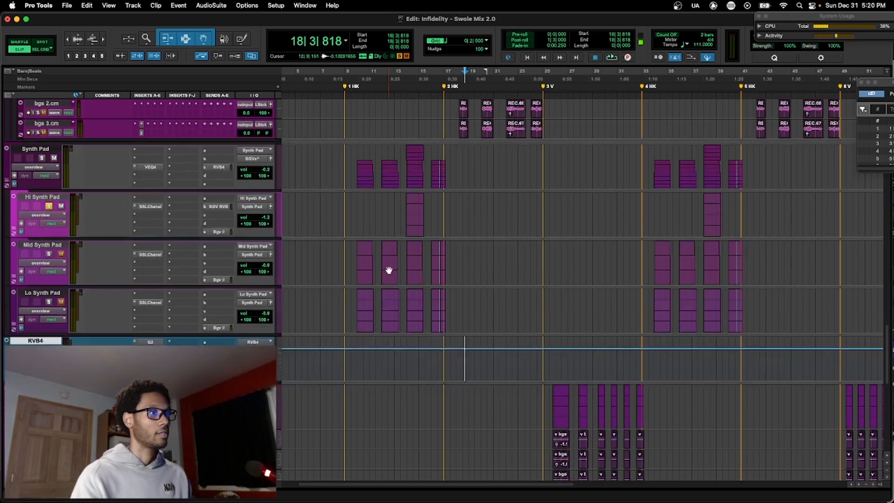
pyautogui.scroll(-10, 389, 270)
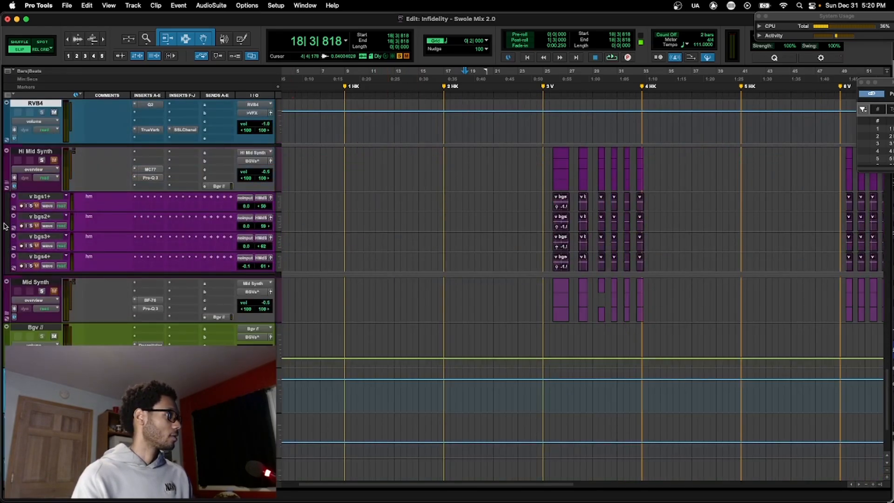
# - Open the Doubler2 insert on bgs 3.cm and audition The Stack from 18|1|924 with the effect bypassed and re-enabled
pyautogui.scroll(15, 345, 279)
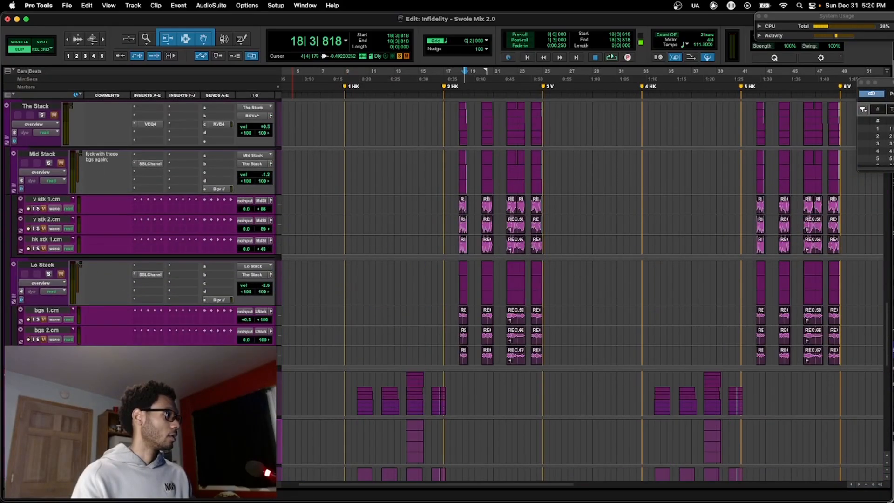
pyautogui.click(142, 350)
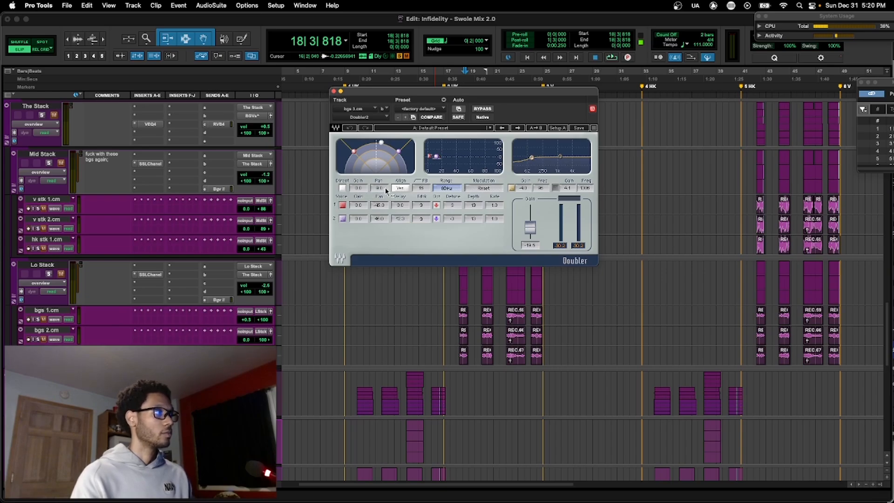
pyautogui.click(445, 348)
pyautogui.press('Tab')
pyautogui.press('space')
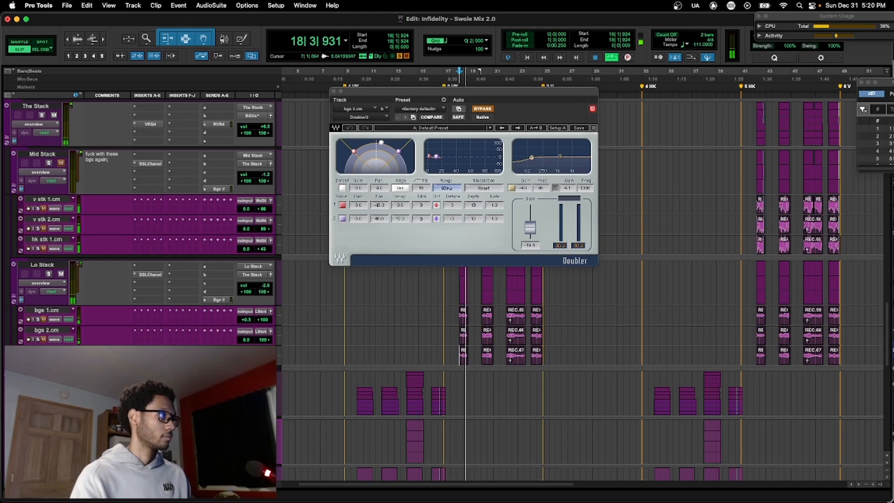
pyautogui.hotkey('shift', 'a')
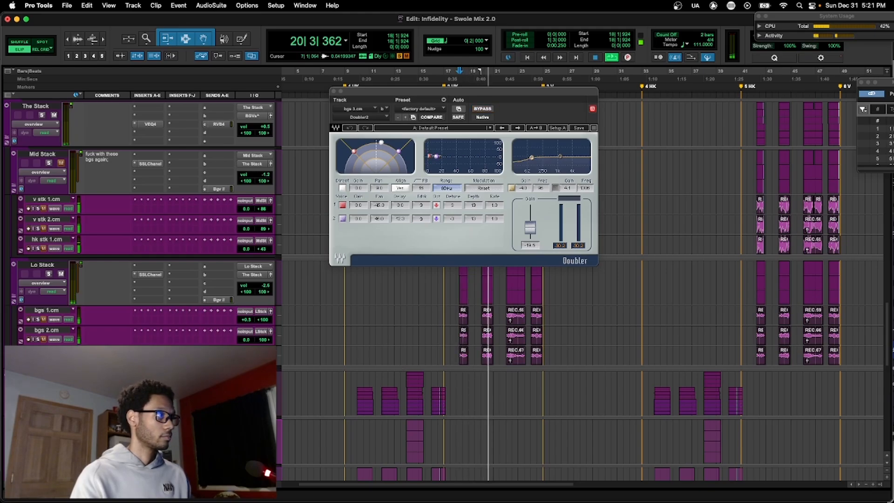
pyautogui.press('space')
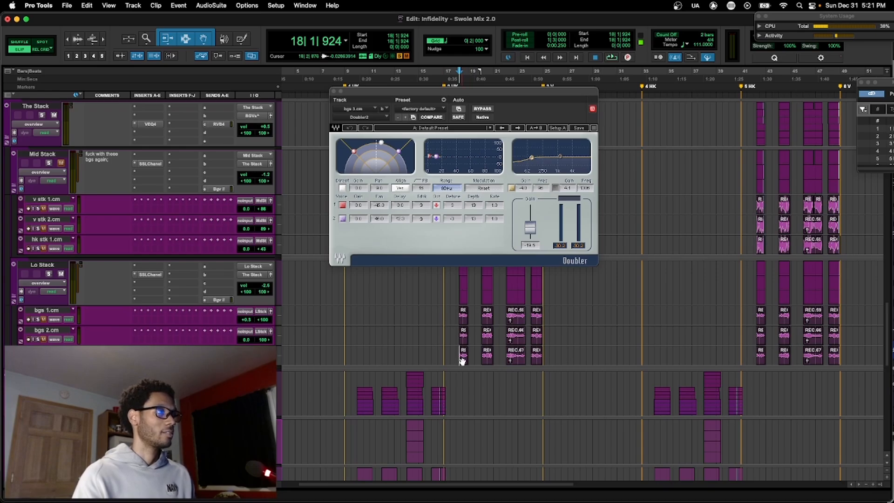
pyautogui.press('space')
pyautogui.press('space')
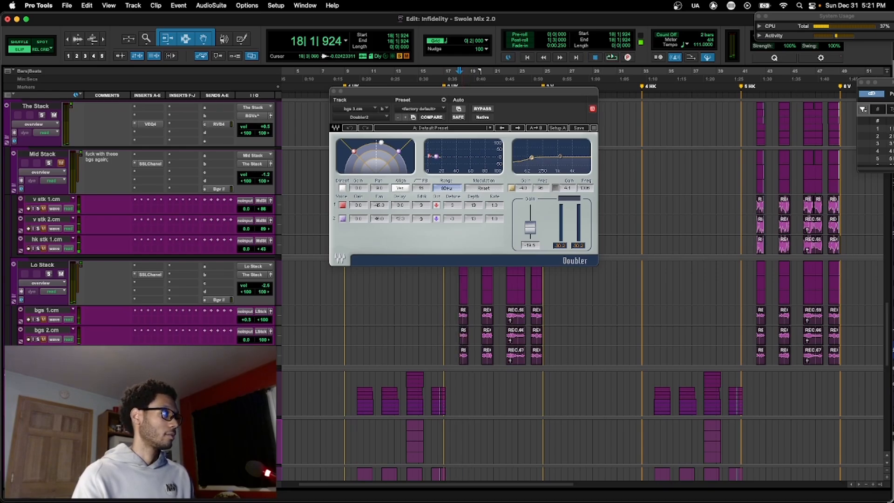
# - Collapse the Mid Stack and Lo Stack folders, and play the soloed Synth Pad folder from 9|4|463
pyautogui.click(14, 297)
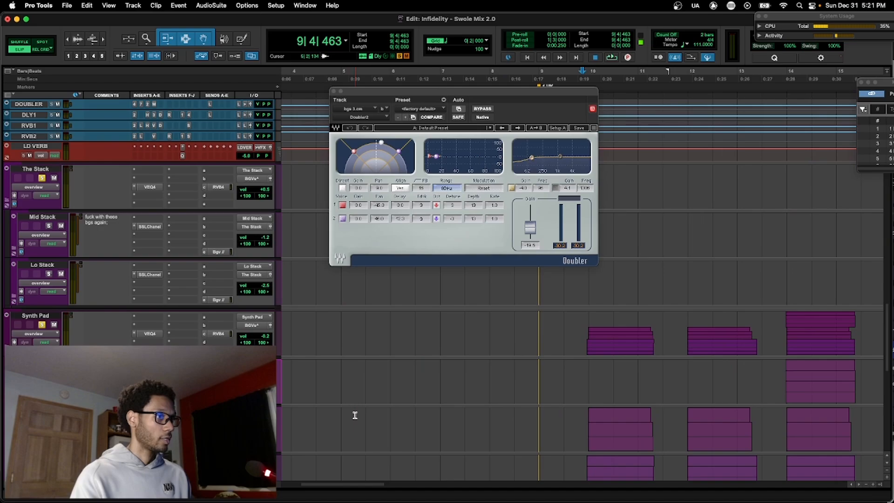
pyautogui.press('t')
pyautogui.press('t')
pyautogui.scroll(-2, 355, 415)
pyautogui.scroll(-2, 354, 415)
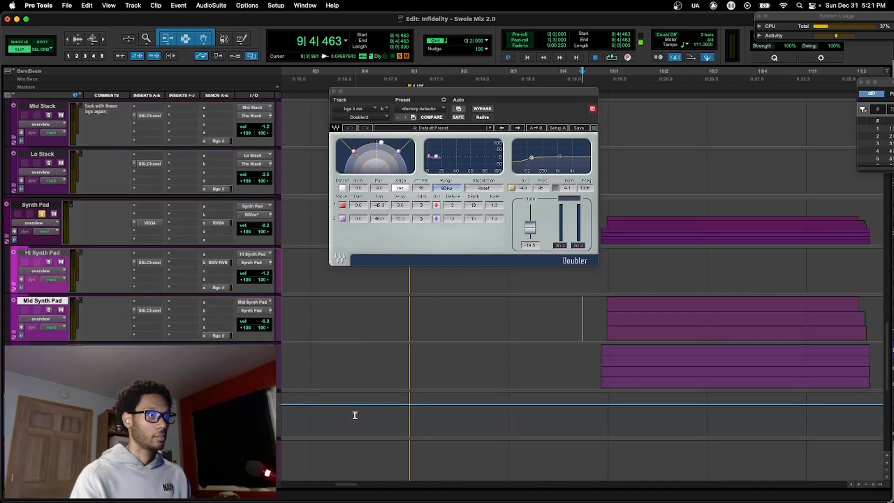
pyautogui.press('r')
pyautogui.press('r')
pyautogui.press('space')
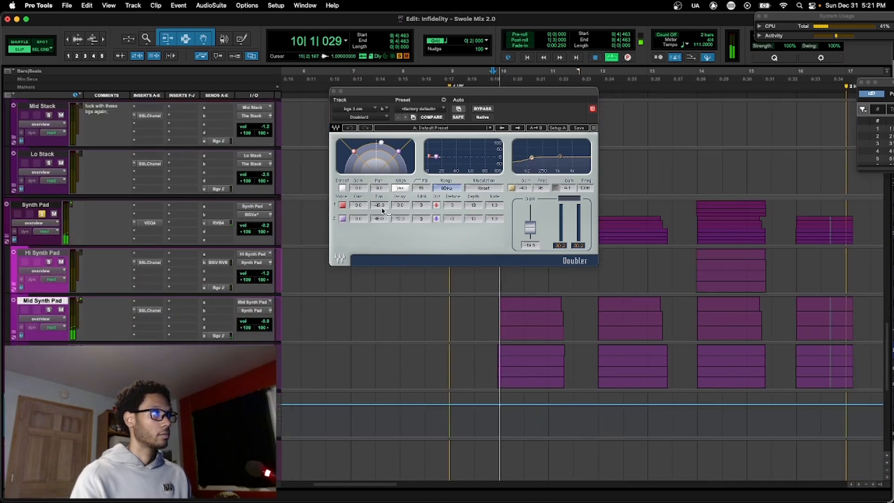
# - Close the Doubler window and stop playback of the Synth Pad clips
pyautogui.click(334, 92)
pyautogui.hscroll(2, 393, 249)
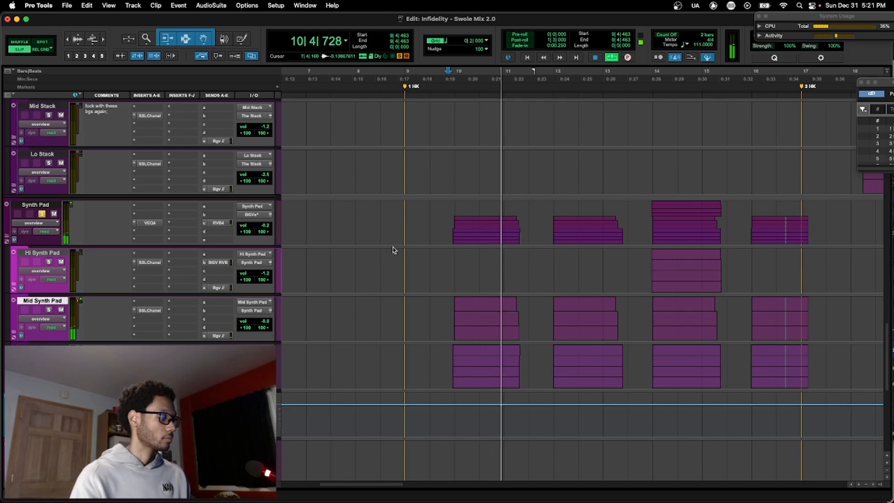
pyautogui.press('space')
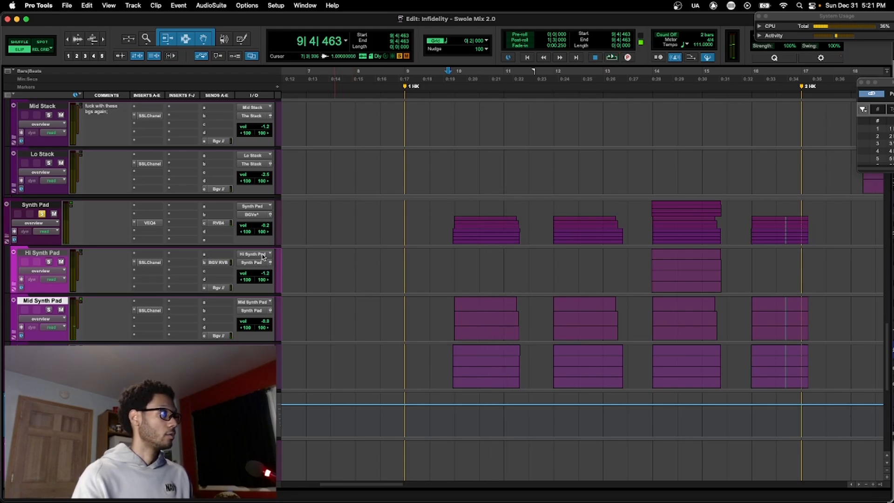
# - Bypass the VEQ4 on Synth Pad and the SSLChannel inserts on the Hi, Mid and Lo Synth Pad folders
pyautogui.click(157, 223)
pyautogui.click(155, 262)
pyautogui.click(160, 310)
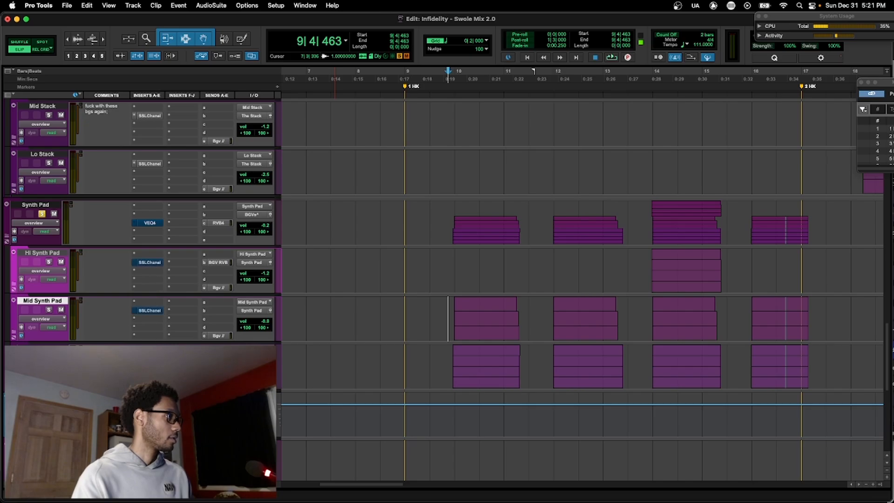
pyautogui.scroll(-5, 465, 247)
pyautogui.scroll(6, 144, 236)
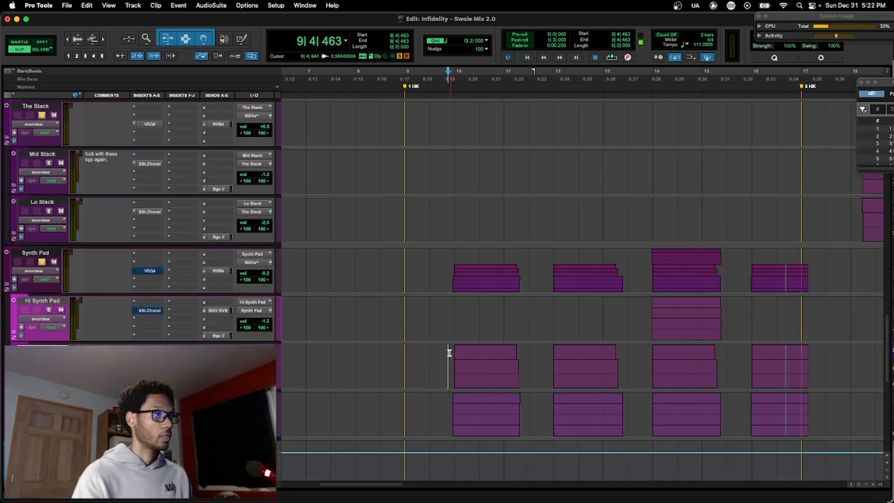
# - Select 13|4|583 to 15|2|885 across the Hi, Mid and Lo Synth Pad folders and audition it without their processing
pyautogui.click(449, 355)
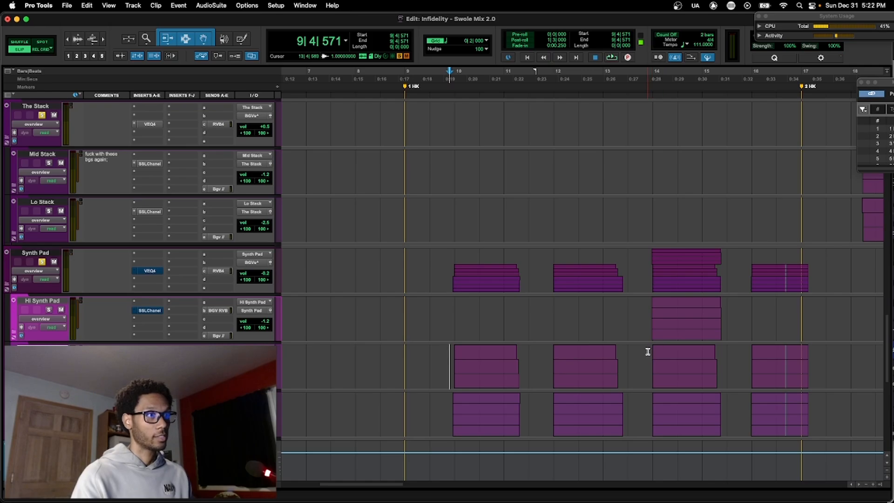
pyautogui.moveTo(646, 351); pyautogui.dragTo(725, 409)
pyautogui.keyDown('shift'); pyautogui.click(698, 313); pyautogui.keyUp('shift')
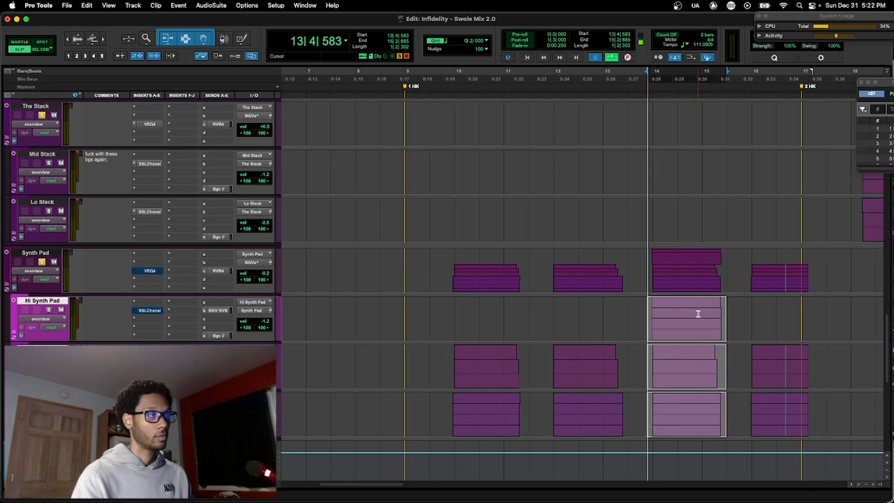
pyautogui.press('space')
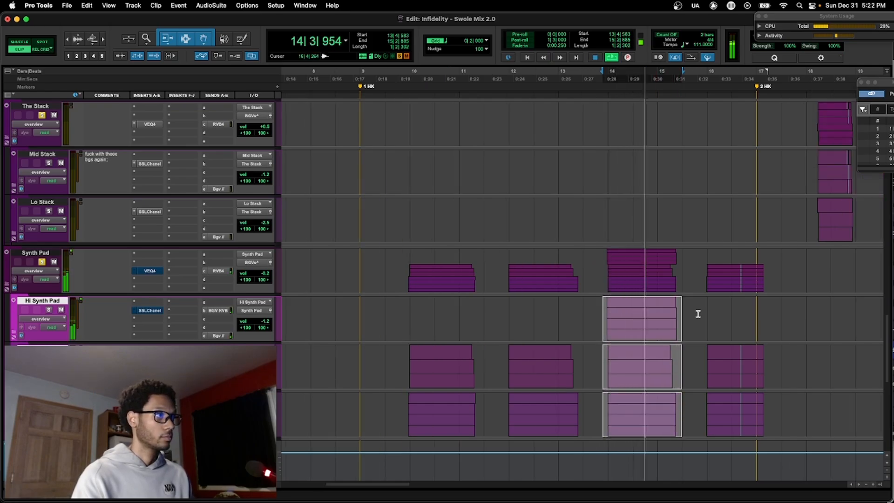
pyautogui.scroll(-3, 697, 313)
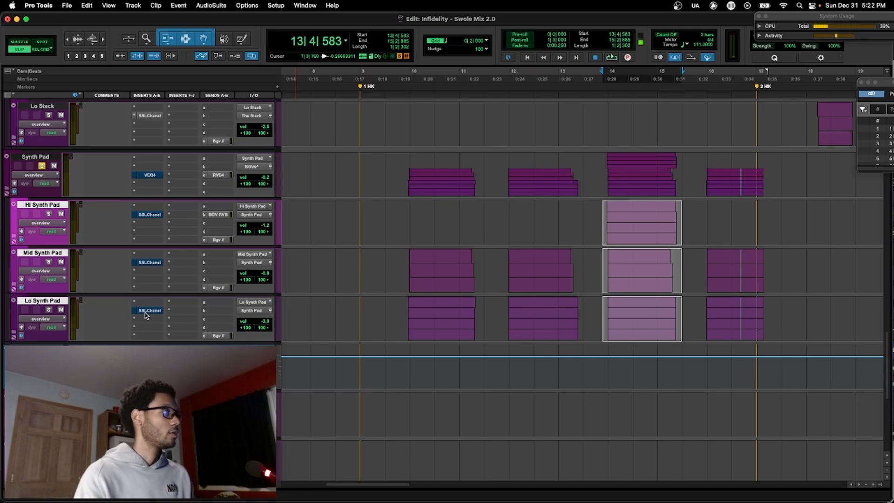
# - Solo the Lo Synth Pad folder and audition it from 13|4|655 with its SSLChannel bypassed
pyautogui.click(604, 306)
pyautogui.hotkey('shift', 's')
pyautogui.press('space')
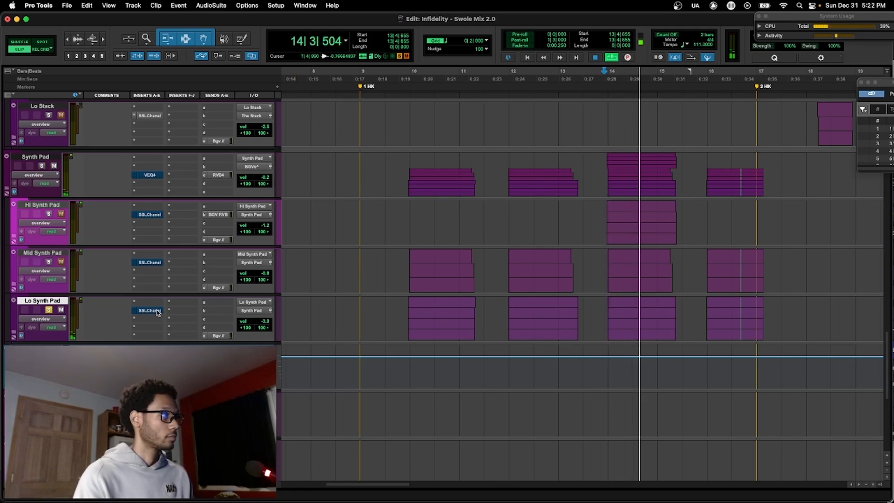
pyautogui.press('space')
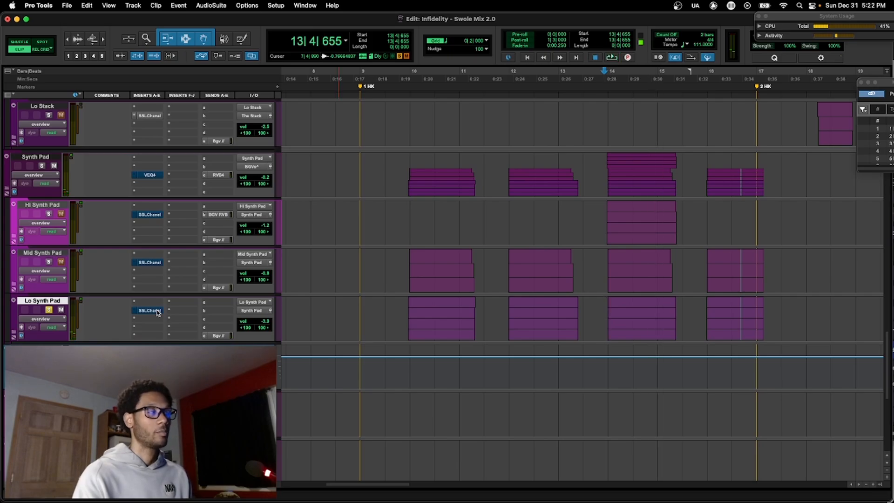
# - Re-enable and open the SSLChannel on Lo Synth Pad, and examine its filter, compressor and low-mid EQ settings
pyautogui.click(157, 313)
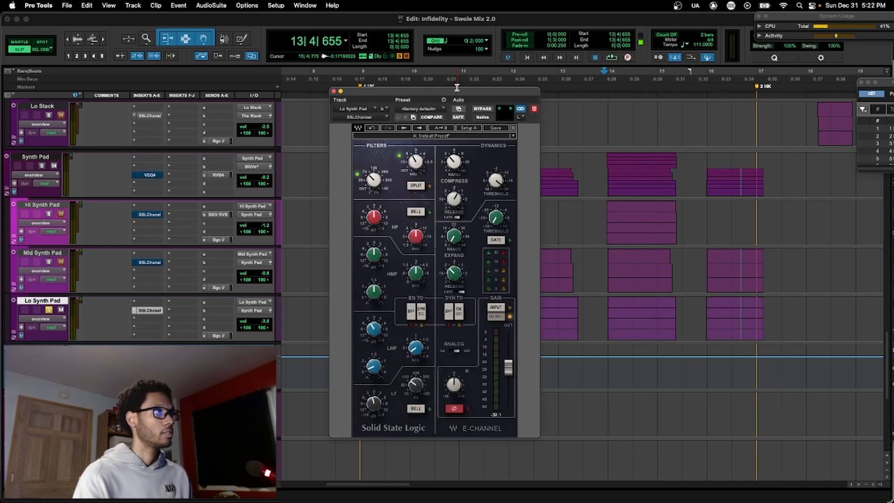
pyautogui.moveTo(456, 93); pyautogui.dragTo(439, 94)
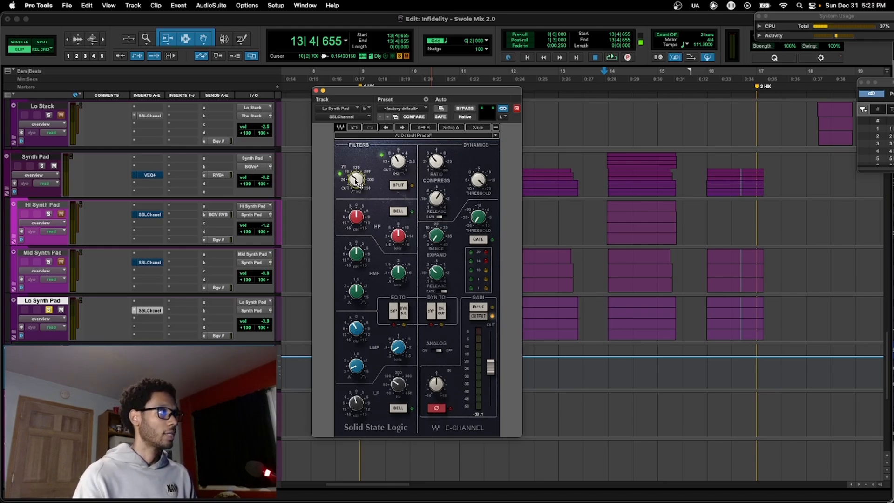
pyautogui.click(405, 162)
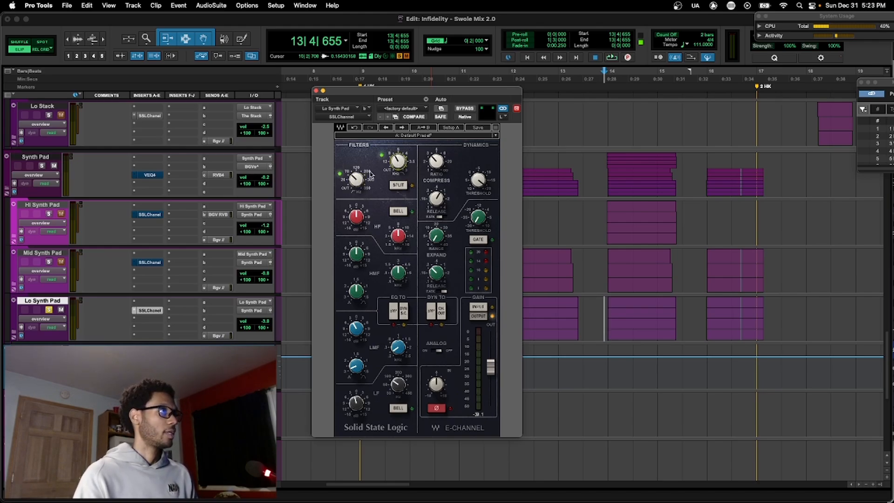
pyautogui.click(357, 180)
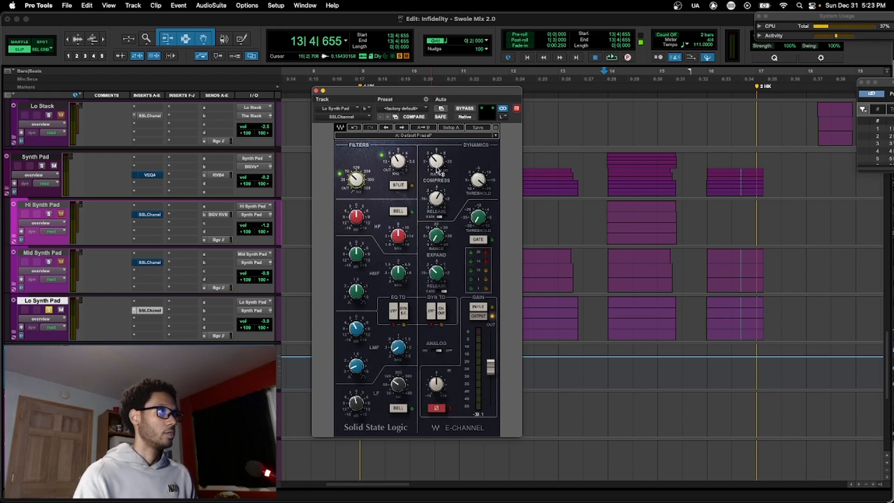
pyautogui.click(437, 161)
pyautogui.click(478, 180)
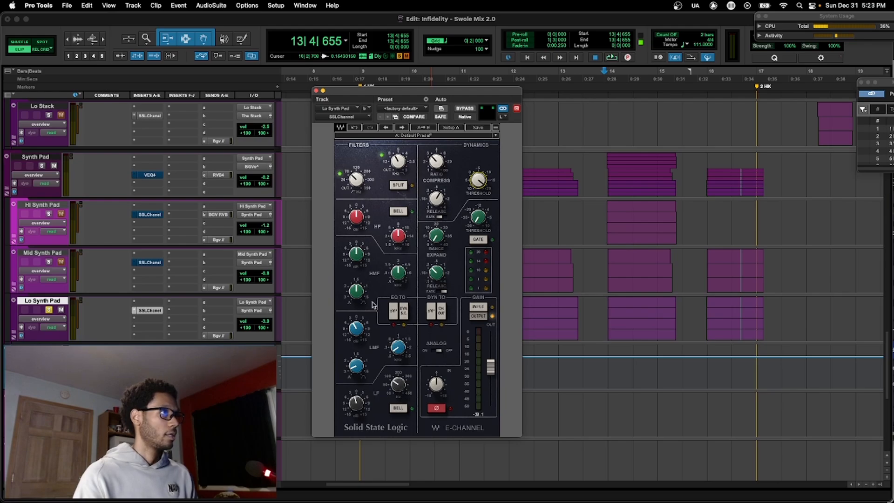
pyautogui.click(440, 218)
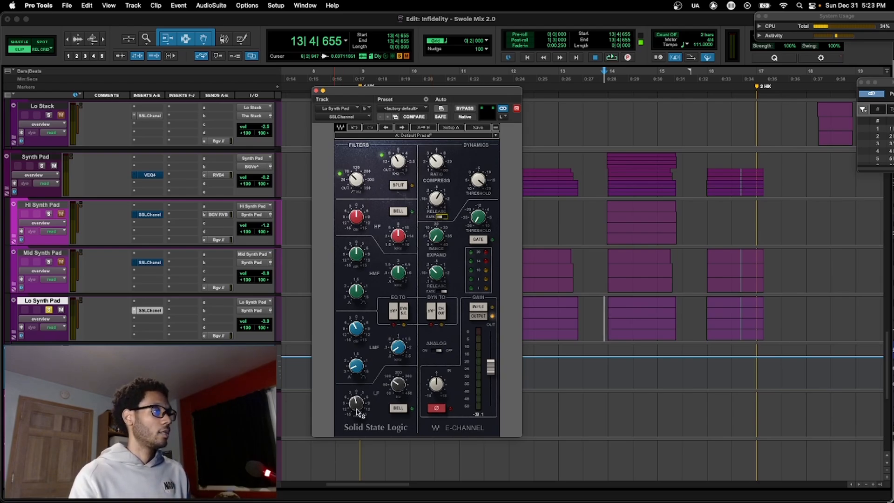
pyautogui.click(360, 331)
pyautogui.click(399, 348)
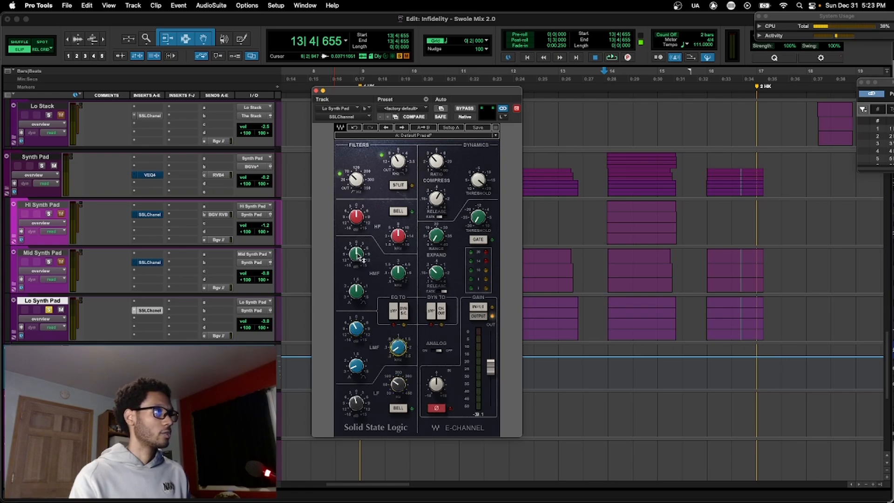
# - Audition Lo Synth Pad with its SSLChannel bypassed and again with it active
pyautogui.click(469, 110)
pyautogui.press('space')
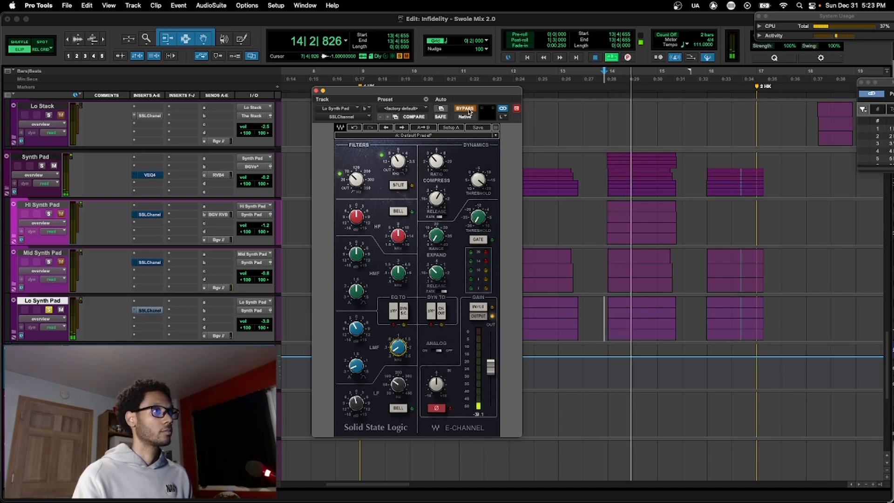
pyautogui.click(470, 110)
pyautogui.press('space')
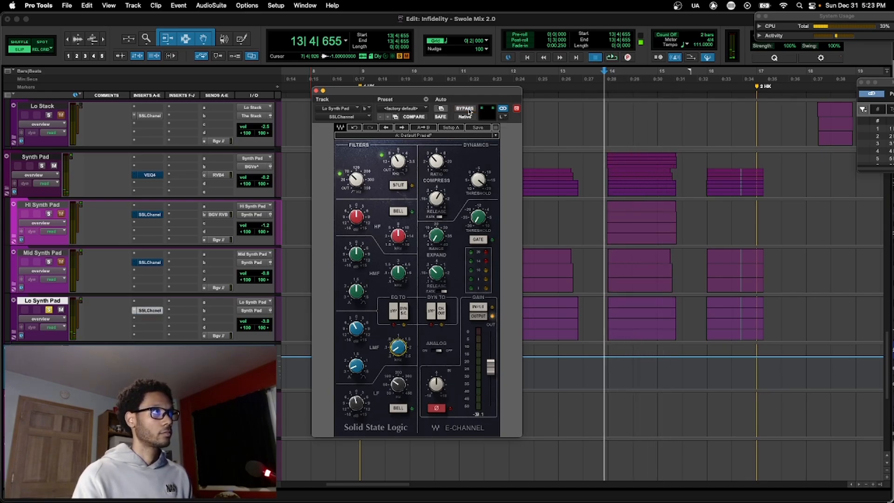
pyautogui.press('space')
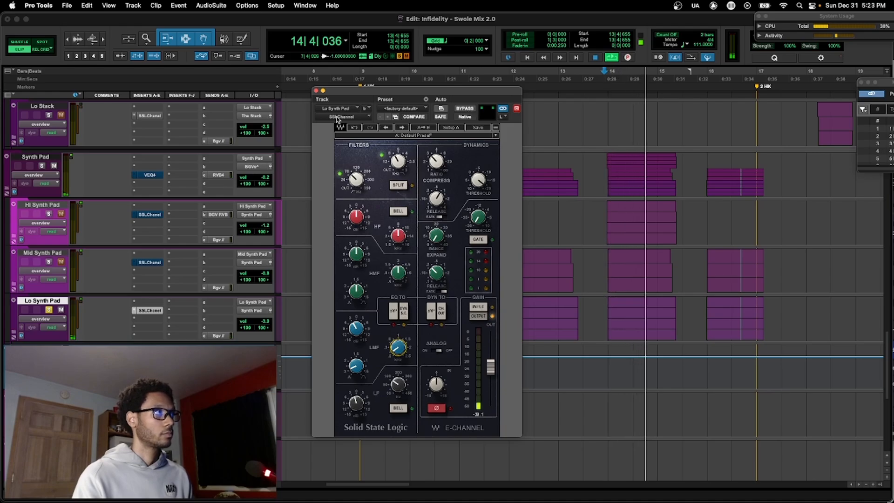
pyautogui.press('space')
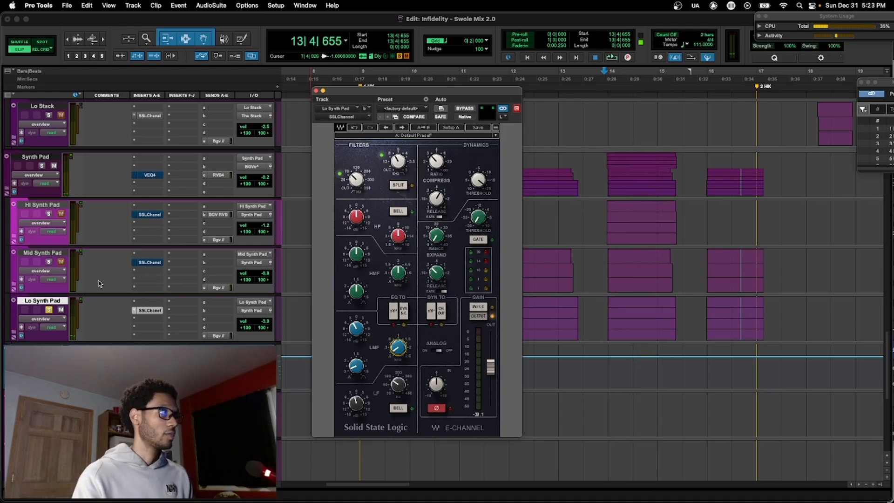
# - Solo Mid Synth Pad with its SSLChannel open, and play it bypassed, then with the bypass turned off
pyautogui.click(146, 263)
pyautogui.click(48, 262)
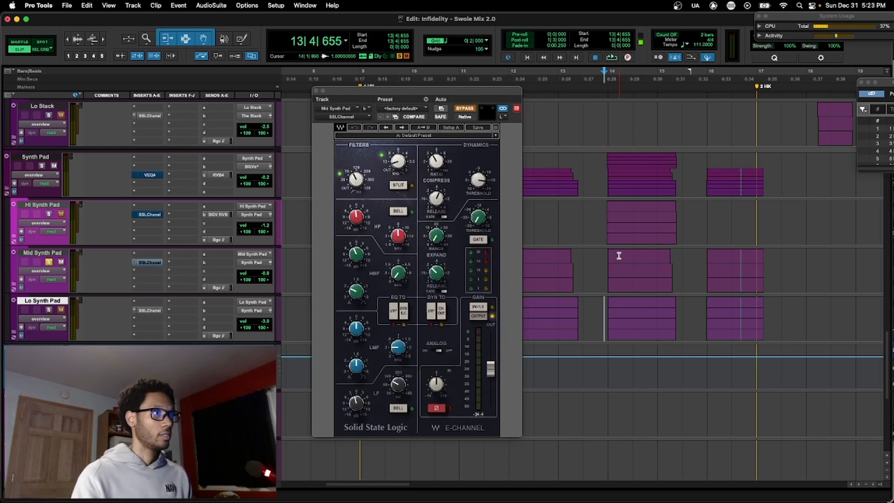
pyautogui.press('space')
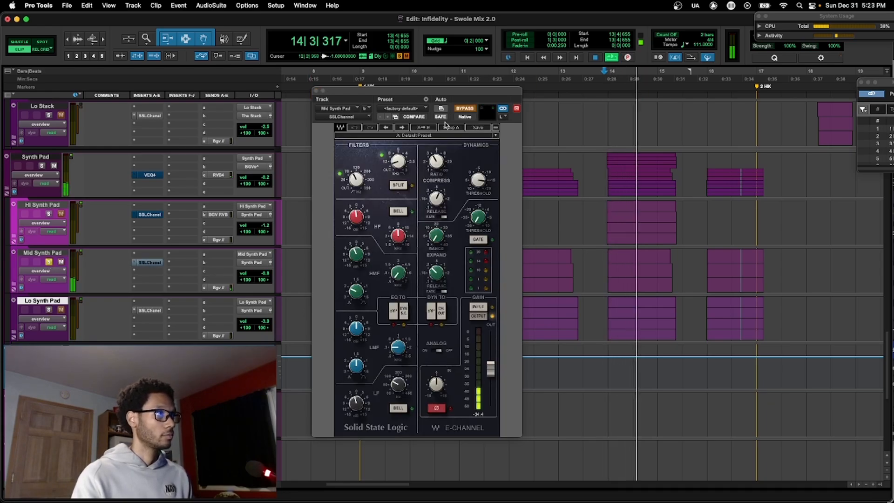
pyautogui.press('space')
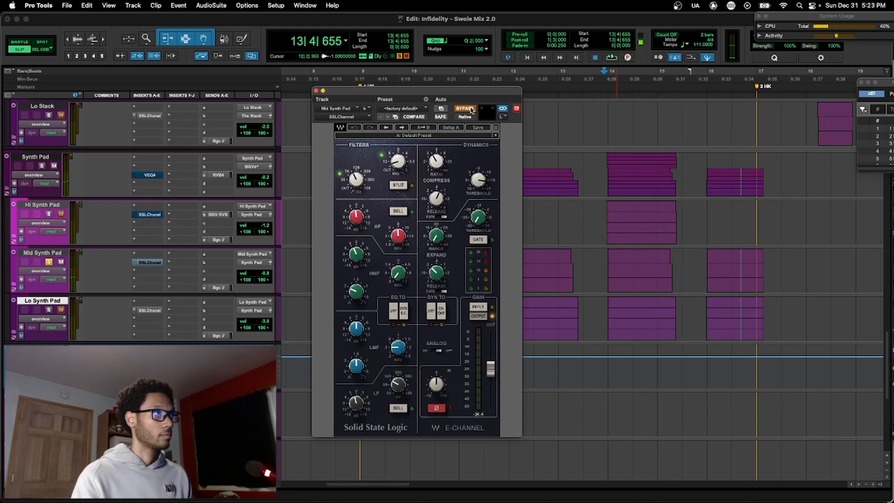
pyautogui.click(471, 110)
pyautogui.press('space')
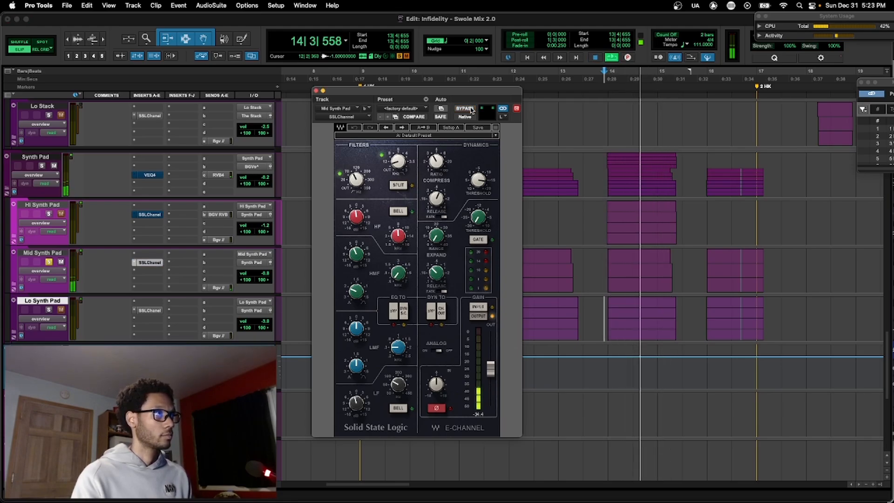
pyautogui.press('space')
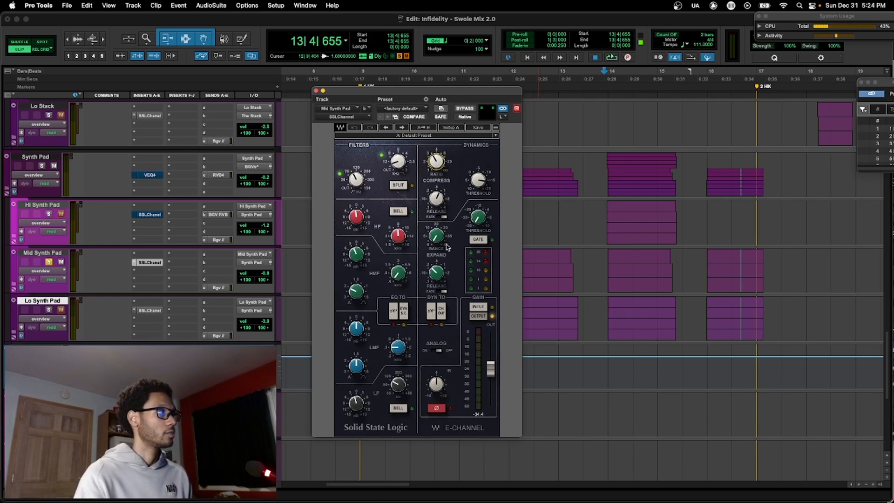
# - Add Lo Synth Pad to the solo and play it together with Mid Synth Pad
pyautogui.click(49, 310)
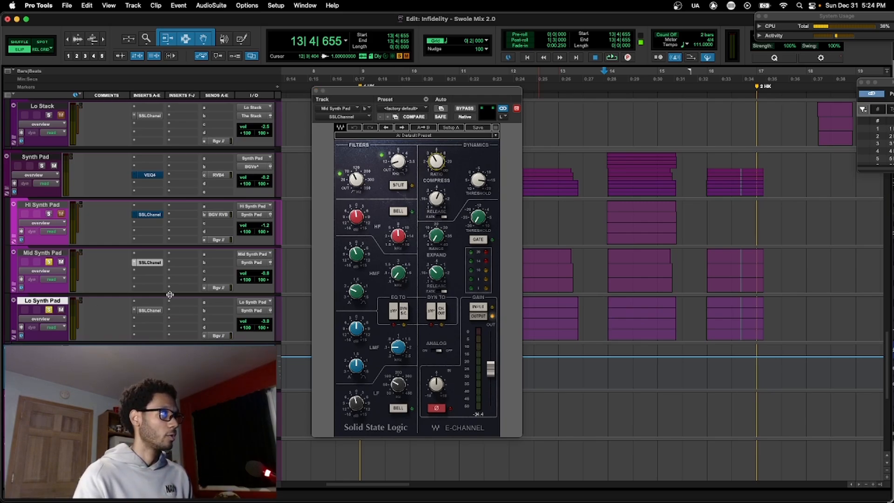
pyautogui.press('space')
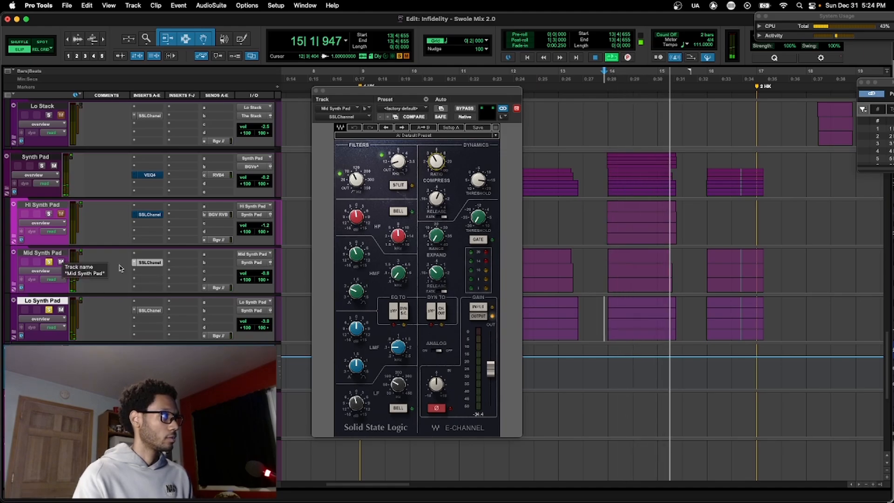
pyautogui.press('space')
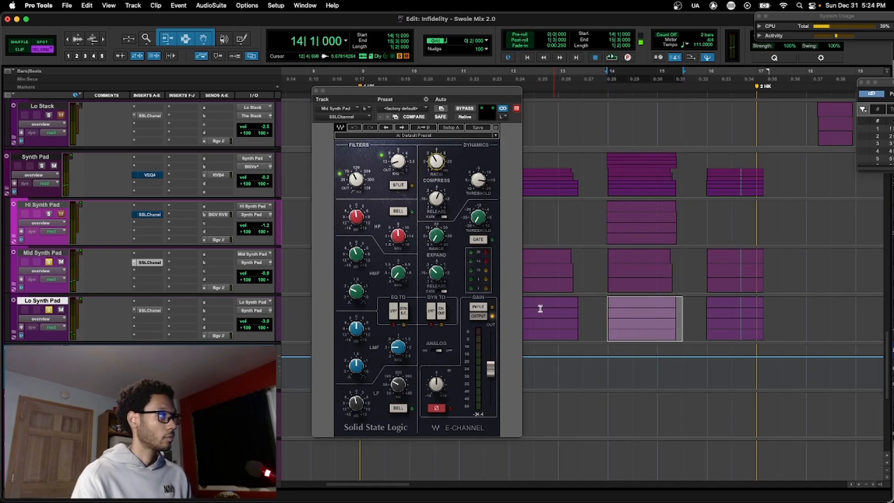
# - Solo only Hi Synth Pad, open its SSLChannel, and compare the sound from 14|1|000 bypassed and active
pyautogui.keyDown('super'); pyautogui.click(49, 214); pyautogui.keyUp('super')
pyautogui.click(149, 214)
pyautogui.press('space')
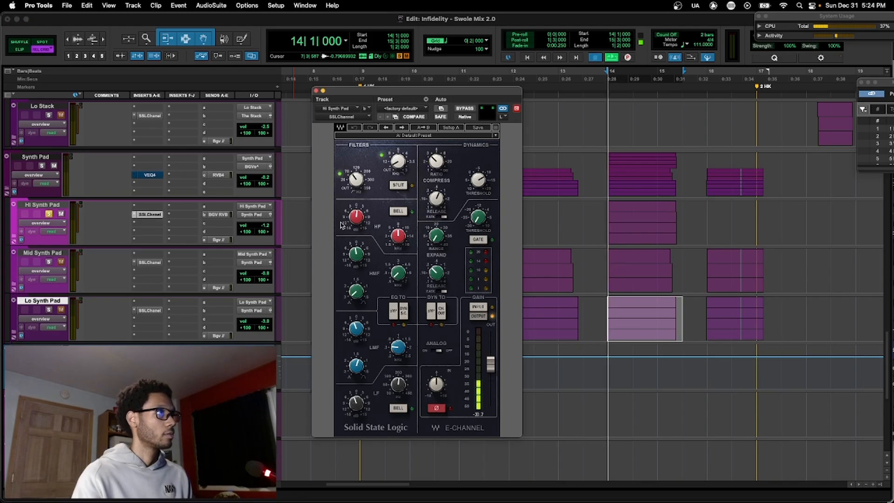
pyautogui.click(464, 108)
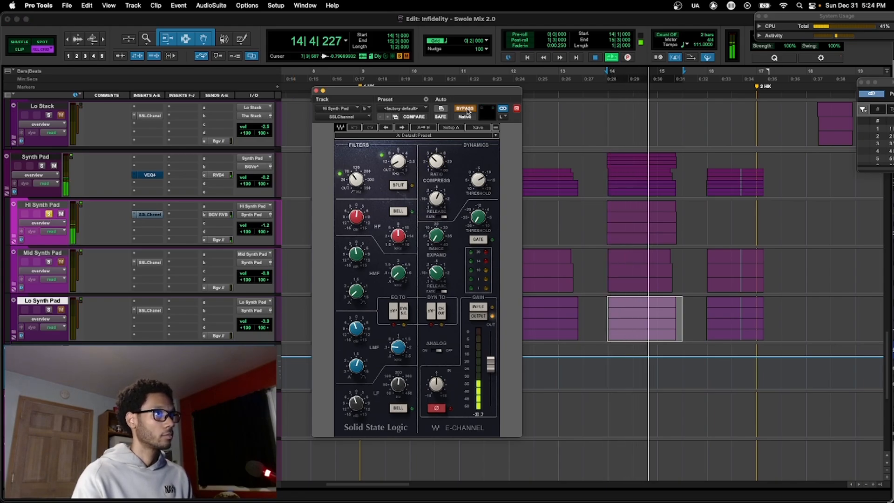
pyautogui.click(466, 110)
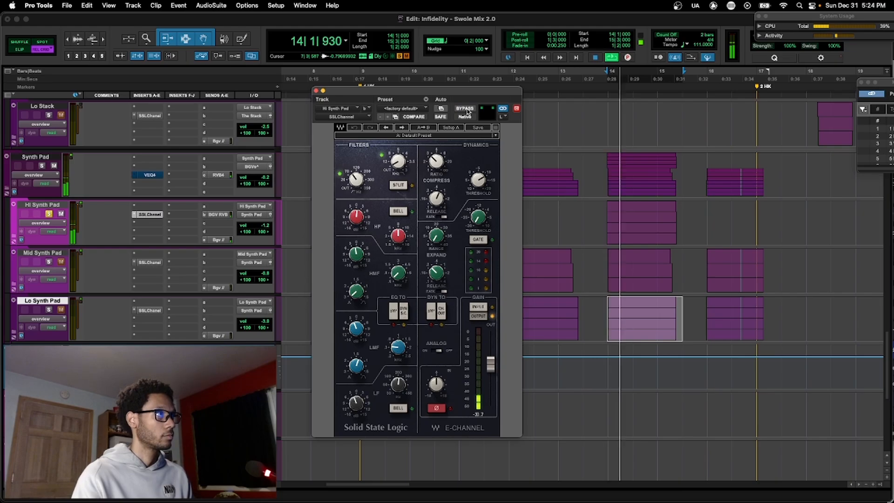
pyautogui.press('space')
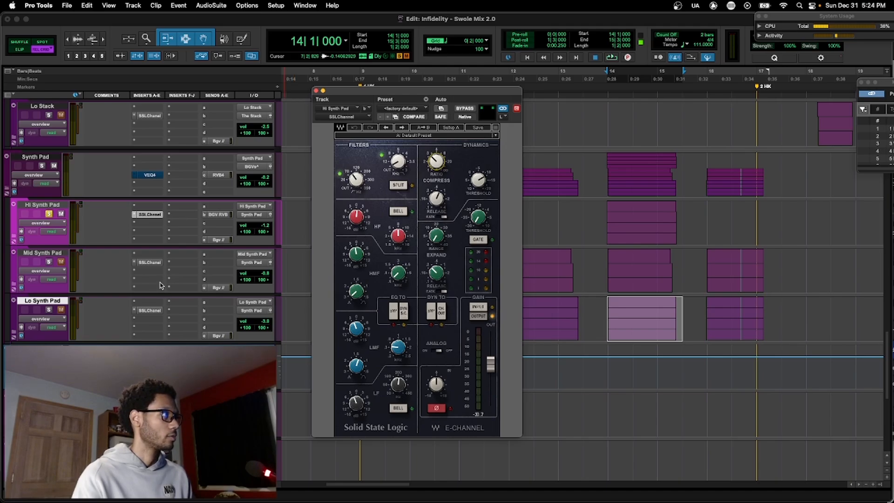
# - Review the SSLChannel settings of the Mid, Lo and Hi Synth Pad folders, and close the plug-in window
pyautogui.click(157, 265)
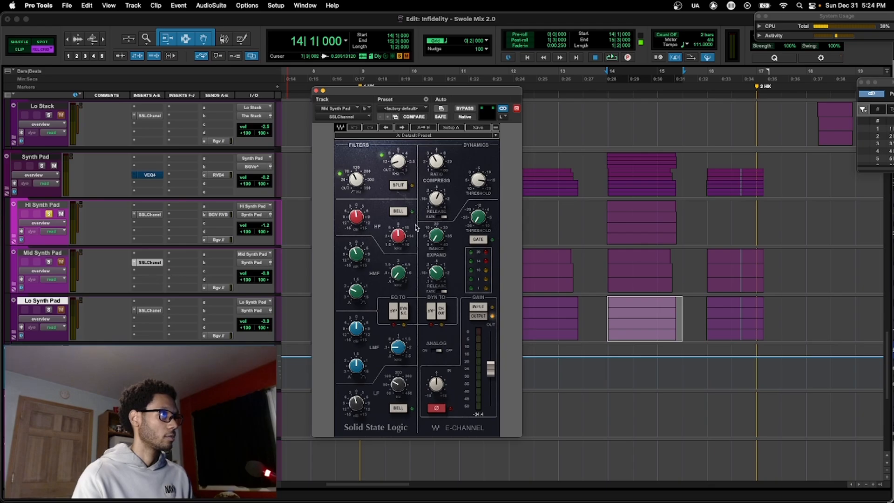
pyautogui.click(442, 217)
pyautogui.click(146, 311)
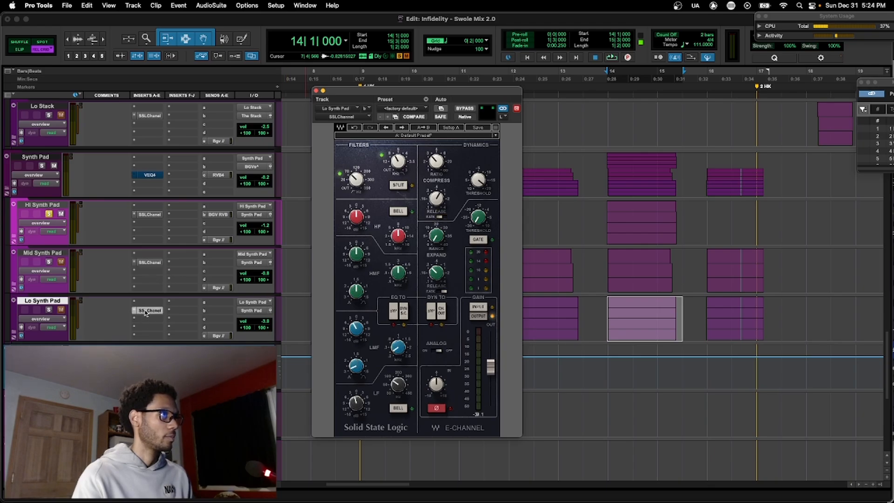
pyautogui.click(156, 217)
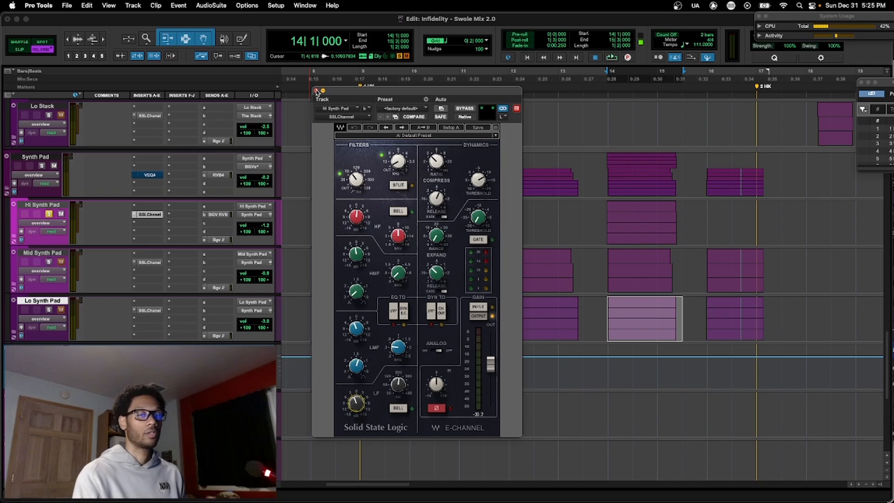
pyautogui.click(316, 92)
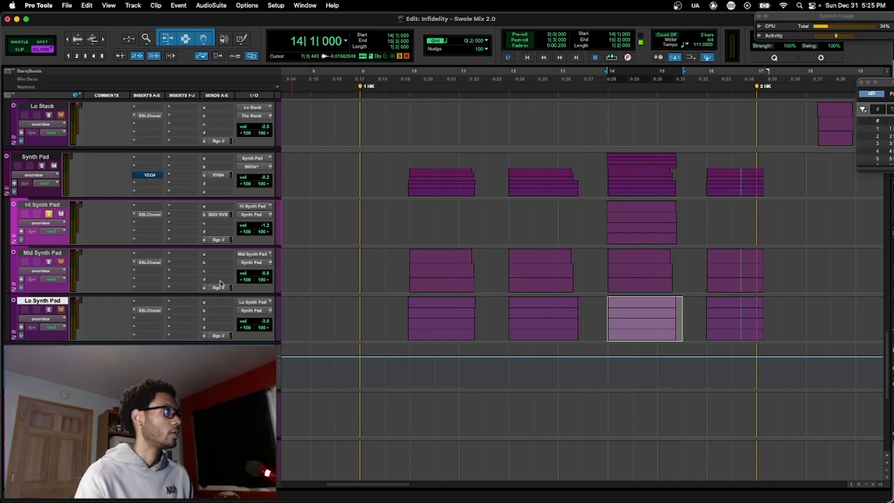
# - Play from 14|1|000 while adding Mid and Lo Synth Pad to the Hi Synth Pad solo, and audition all three layers together
pyautogui.press('space')
pyautogui.click(49, 262)
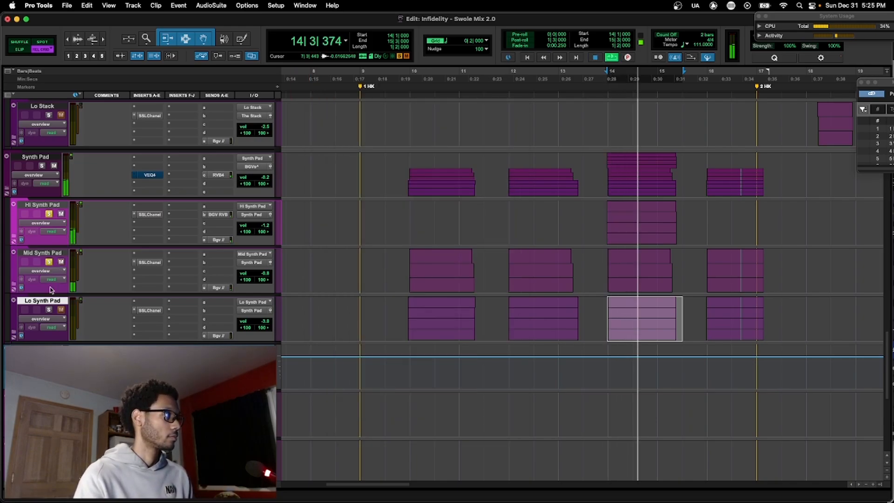
pyautogui.click(49, 309)
pyautogui.press('space')
pyautogui.press('space')
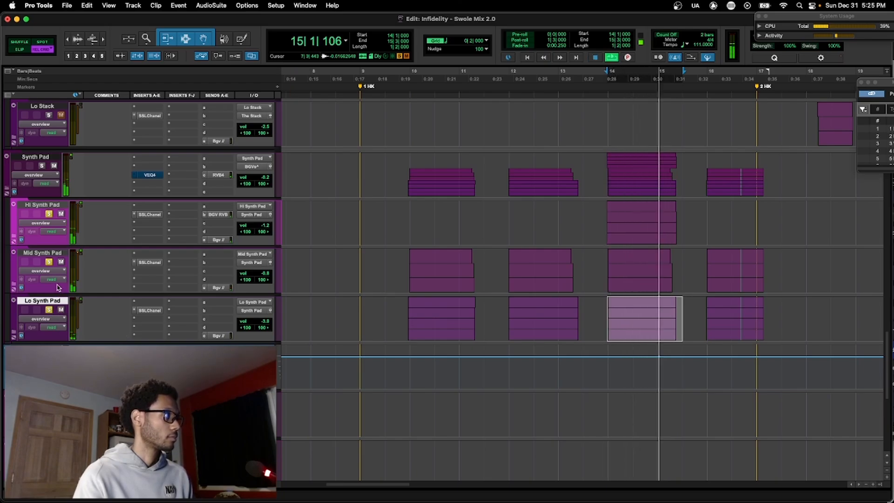
pyautogui.press('space')
pyautogui.press('space')
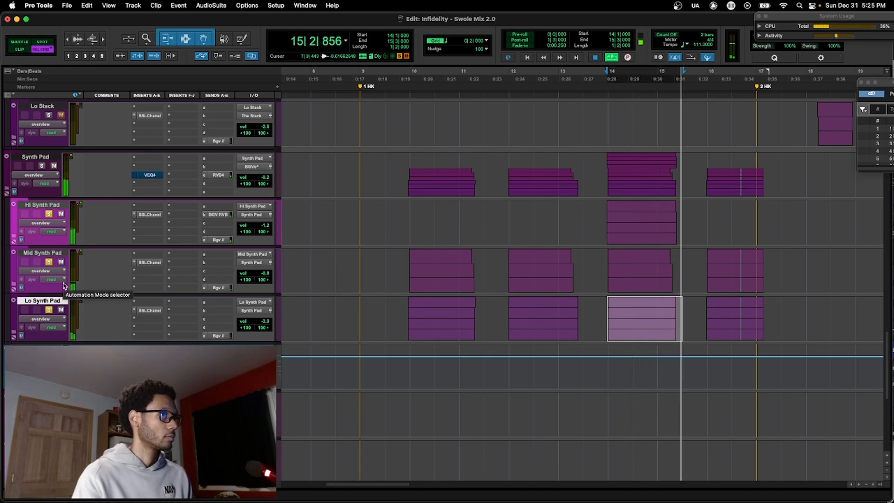
pyautogui.press('space')
# - Select all three Synth Pad layer folders and audition them with their SSLChannel inserts bypassed, and again with the inserts re-enabled
pyautogui.keyDown('shift'); pyautogui.click(42, 252); pyautogui.keyUp('shift')
pyautogui.keyDown('shift'); pyautogui.click(50, 206); pyautogui.keyUp('shift')
pyautogui.hotkey('shift', 'a')
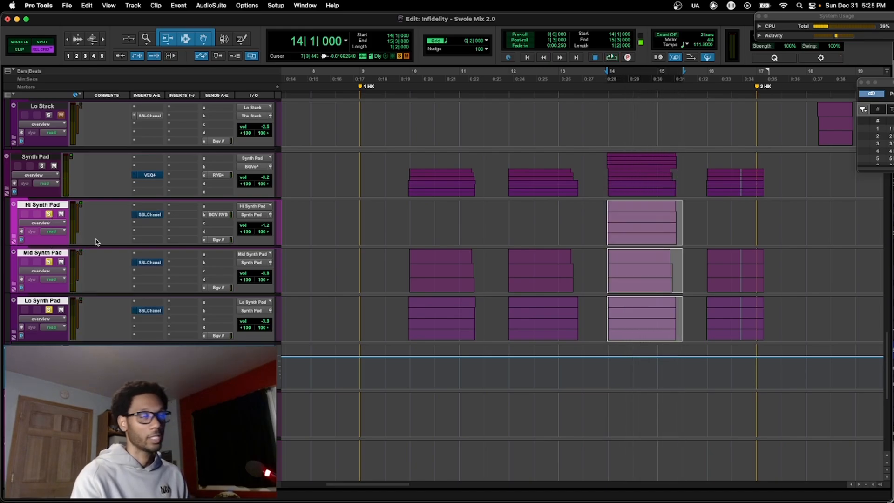
pyautogui.press('space')
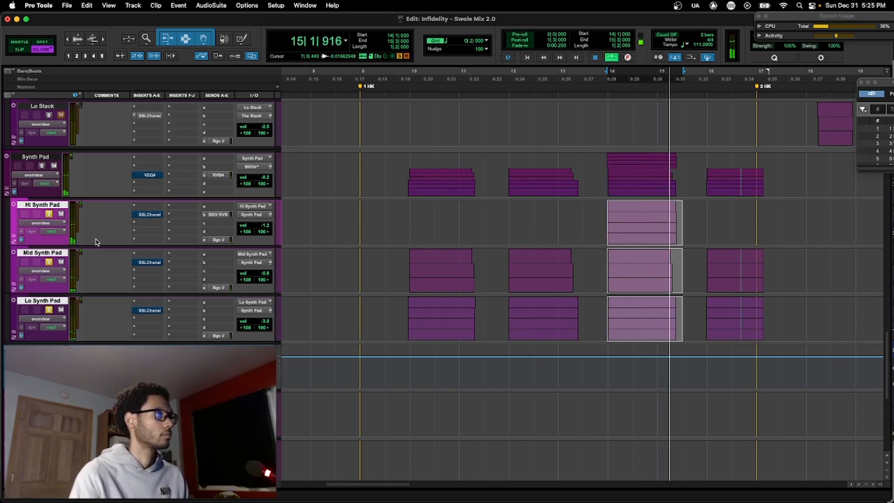
pyautogui.hotkey('shift', 'a')
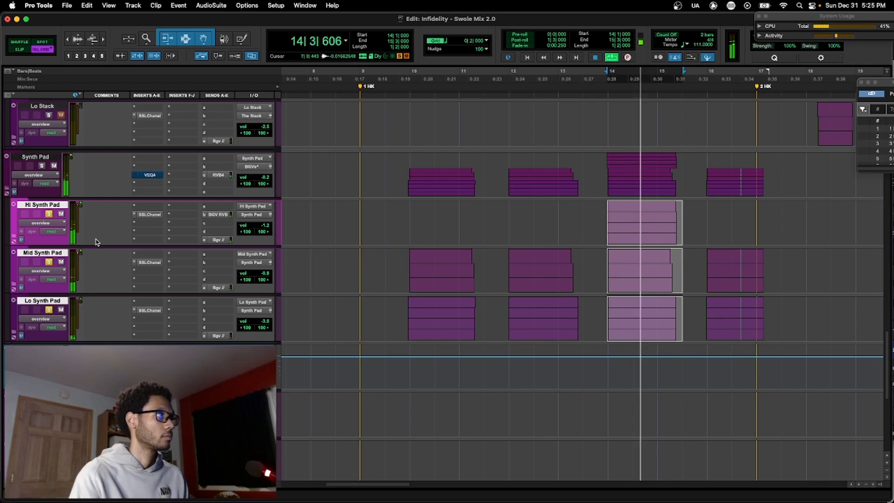
# - Compare the three selected Synth Pad layers once more with their SSLChannel inserts bypassed and active, and stop playback
pyautogui.hotkey('shift', 'a')
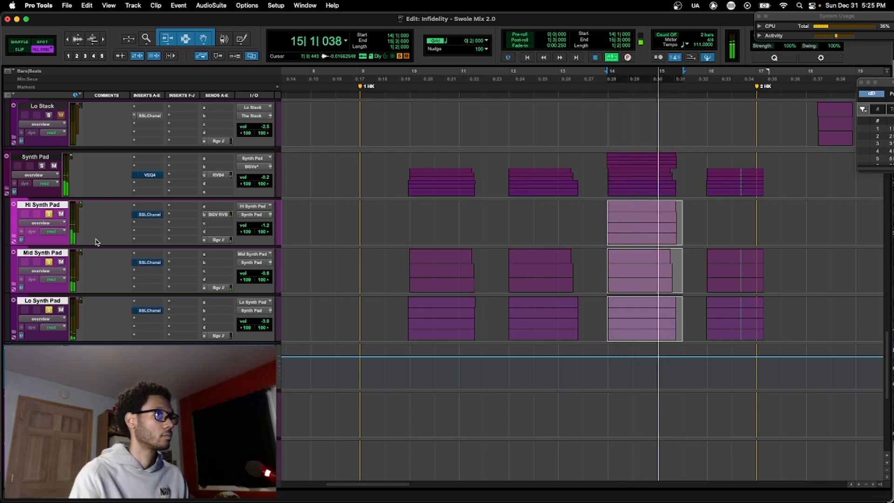
pyautogui.hotkey('shift', 'a')
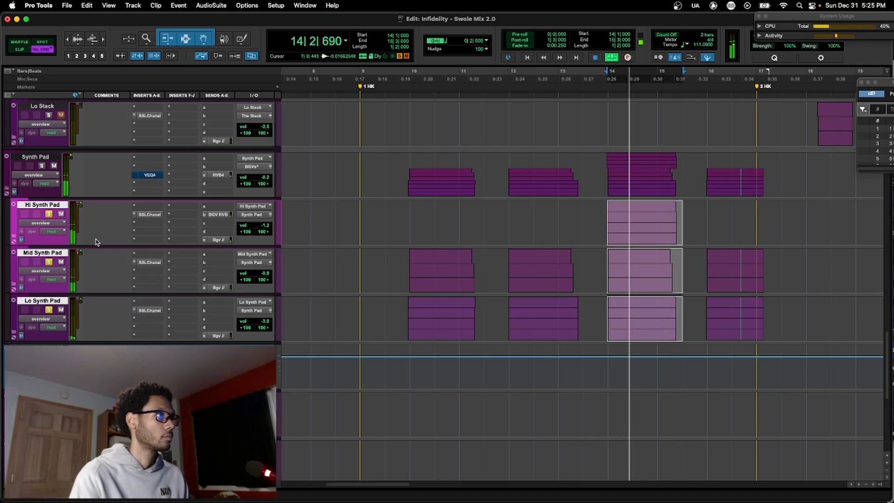
pyautogui.press('space')
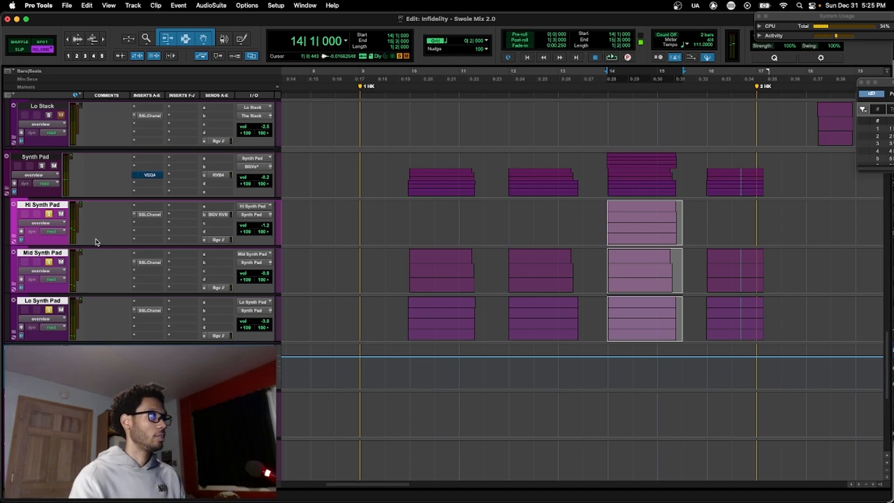
# - Review the Doubler2, Lo-Fi, Q4 and L1 limiter settings on the DOUBLER2 return track, and close the plug-in window
pyautogui.scroll(-3, 146, 254)
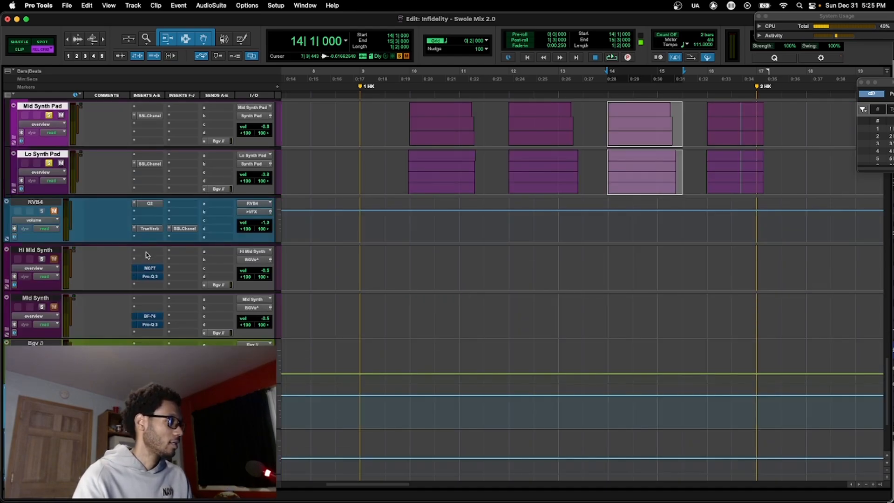
pyautogui.scroll(2, 141, 279)
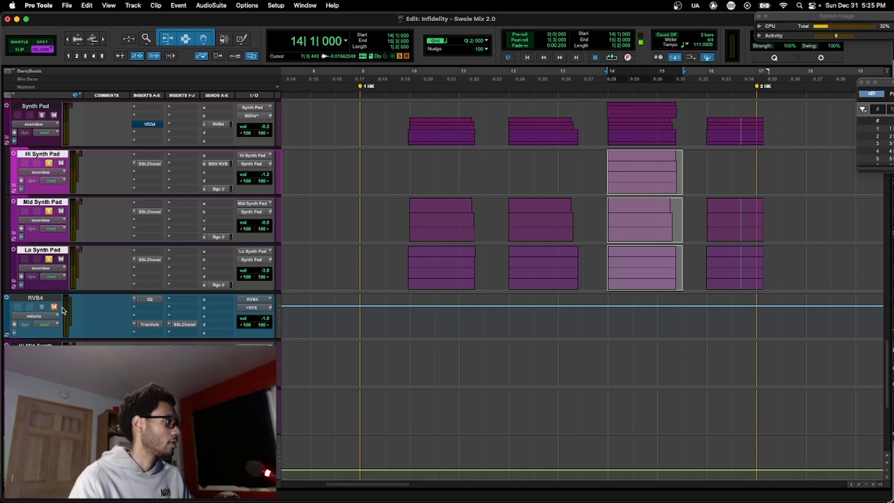
pyautogui.scroll(-5, 155, 320)
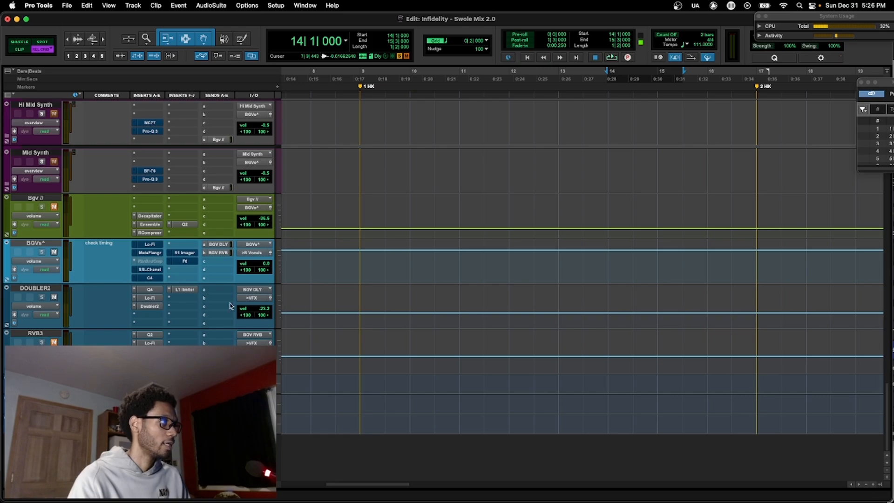
pyautogui.click(150, 307)
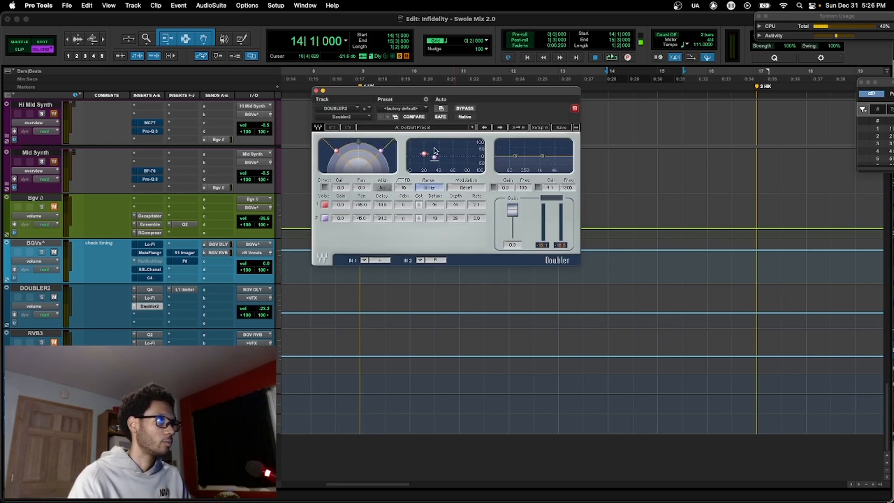
pyautogui.click(150, 298)
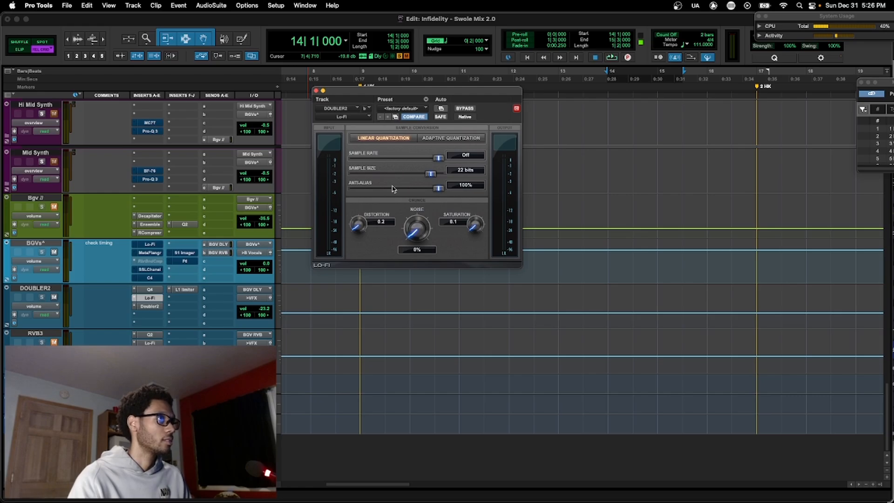
pyautogui.click(146, 290)
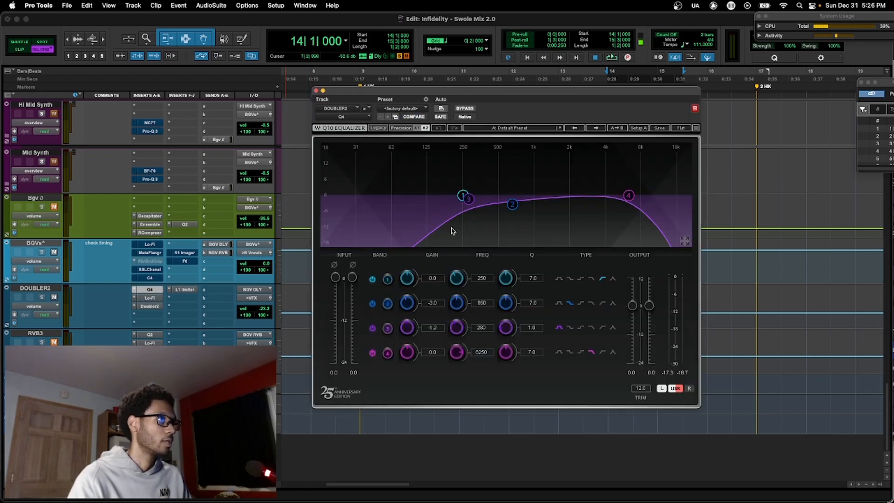
pyautogui.click(186, 289)
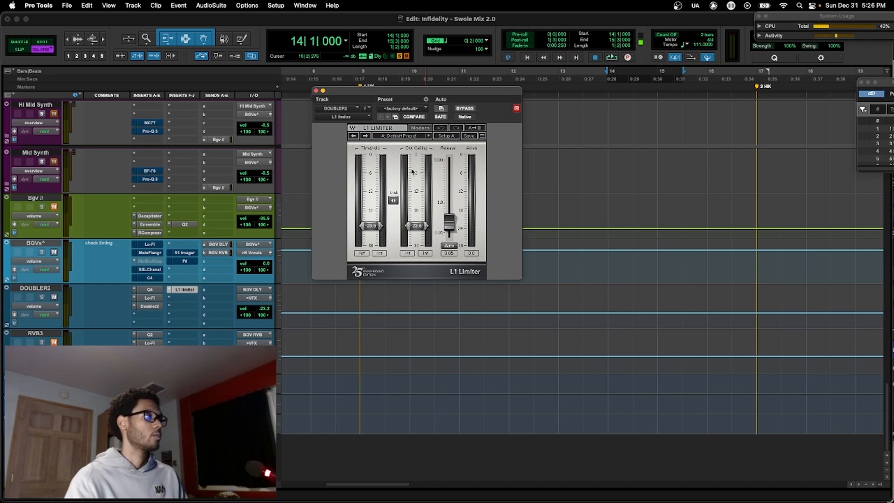
pyautogui.click(316, 91)
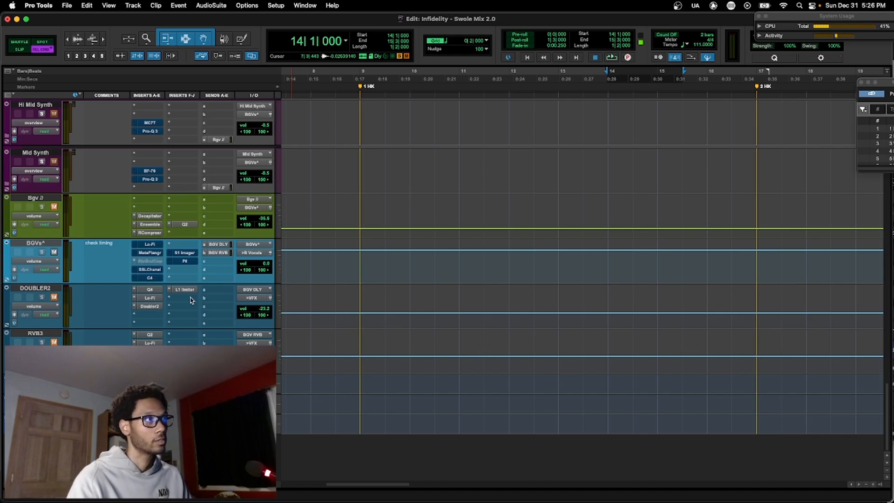
# - Play the Synth Pad layers from 14|1|000 and compare them with the DOUBLER2 return muted and unmuted
pyautogui.scroll(5, 417, 265)
pyautogui.scroll(-5, 417, 265)
pyautogui.press('space')
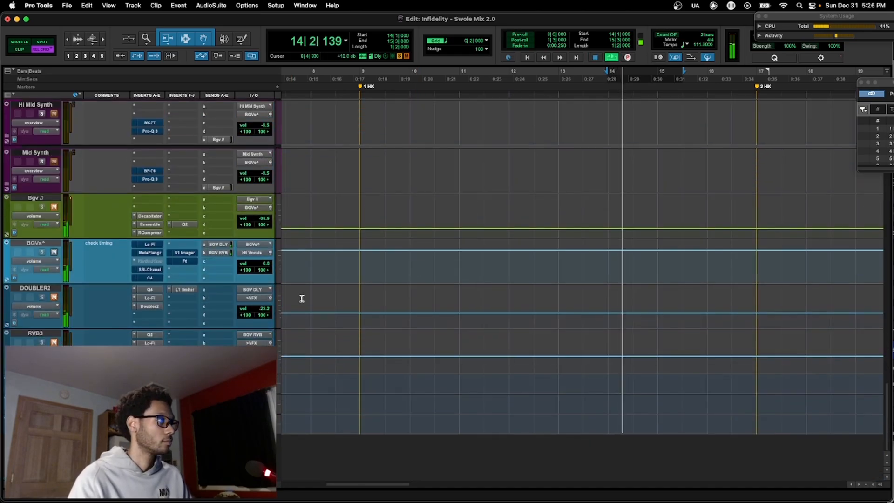
pyautogui.click(55, 299)
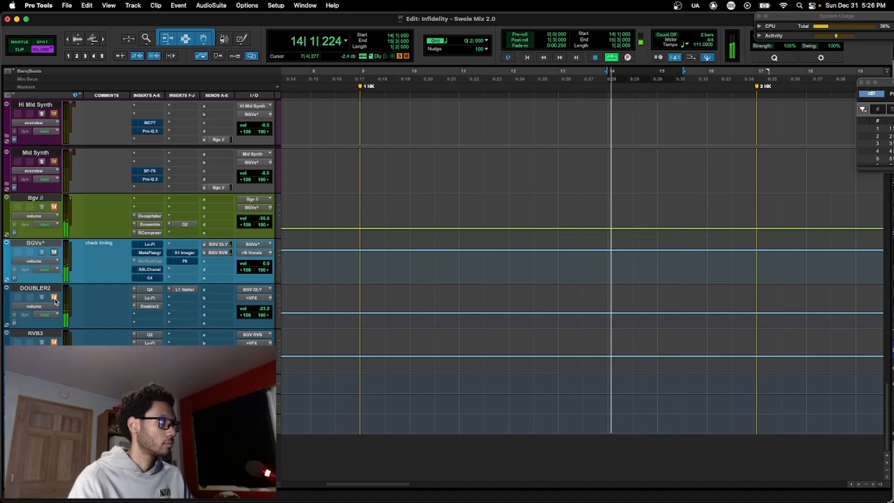
# - Audition the DOUBLER2 return with its volume at 0.0 dB, undo the volume change, and stop playback
pyautogui.keyDown('alt'); pyautogui.click(263, 309); pyautogui.keyUp('alt')
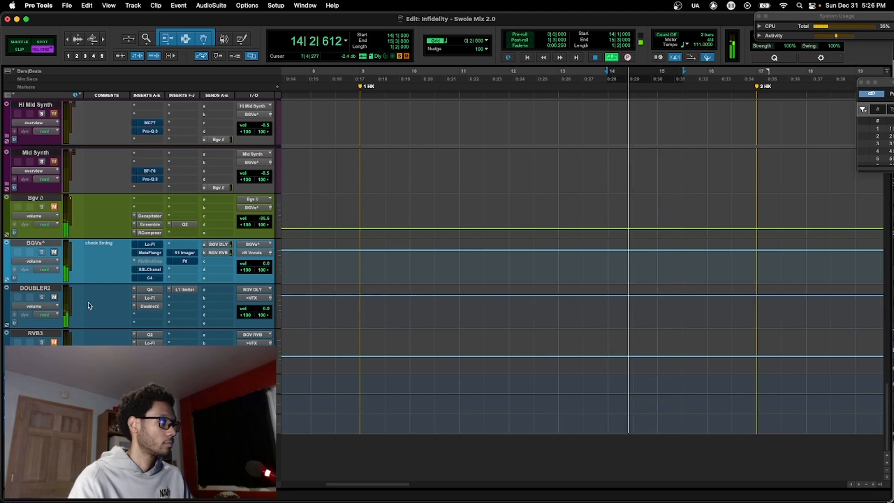
pyautogui.press('super+z')
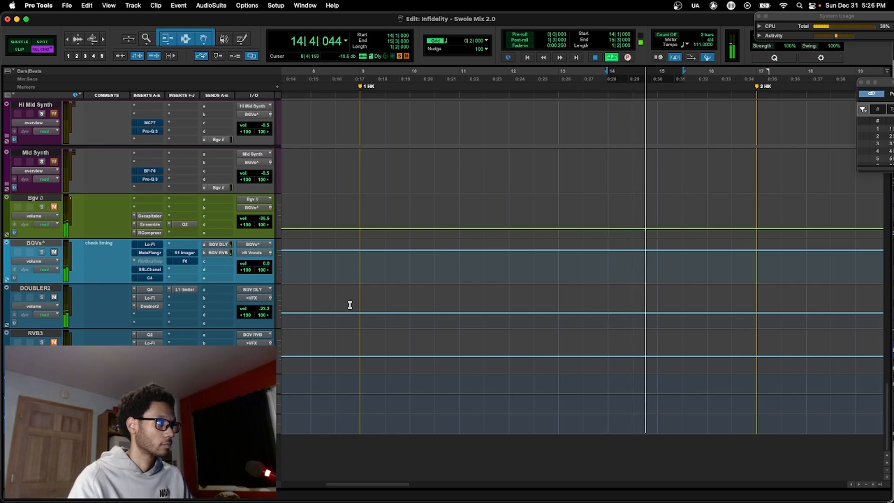
pyautogui.press('space')
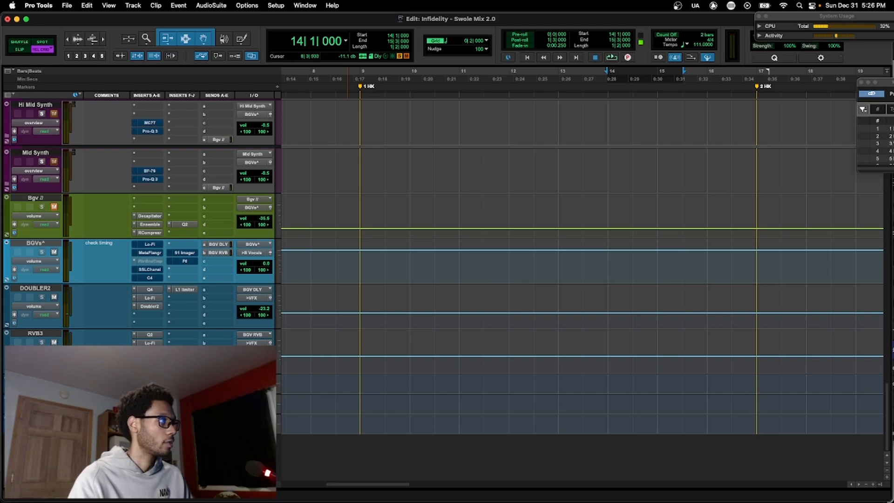
# - Review the ValhallaSupermassive, Lo-Fi, Q2 and SSLChannel settings on the RVB3 return track, and close the plug-in window
pyautogui.click(149, 351)
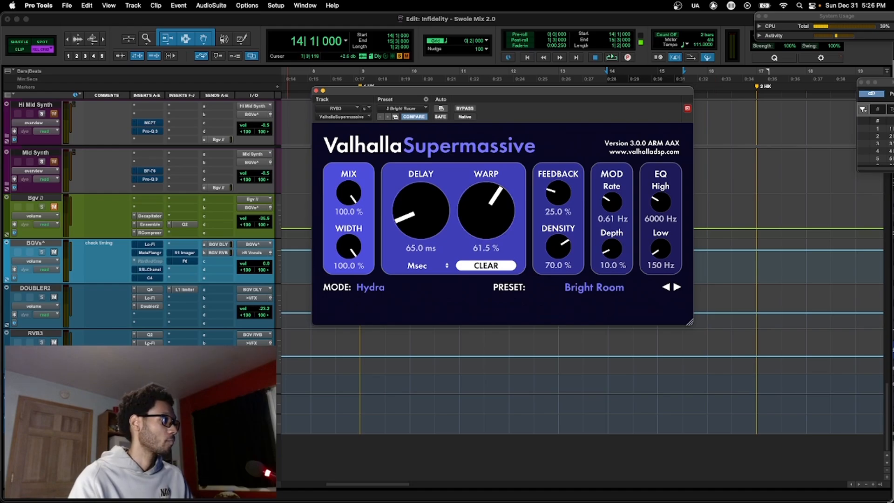
pyautogui.click(150, 342)
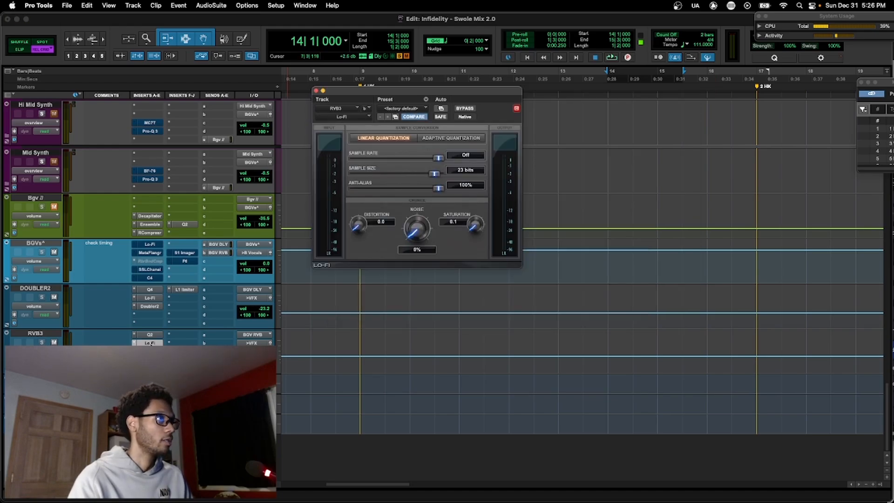
pyautogui.moveTo(152, 343); pyautogui.dragTo(150, 336)
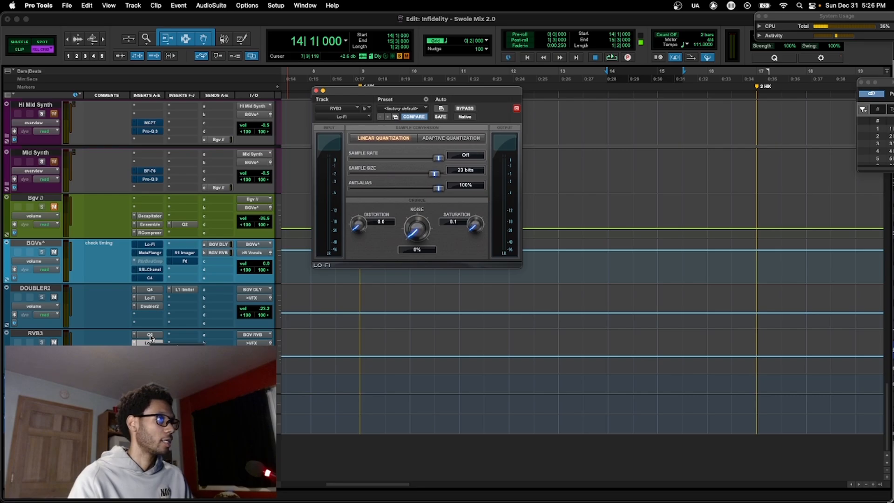
pyautogui.click(150, 335)
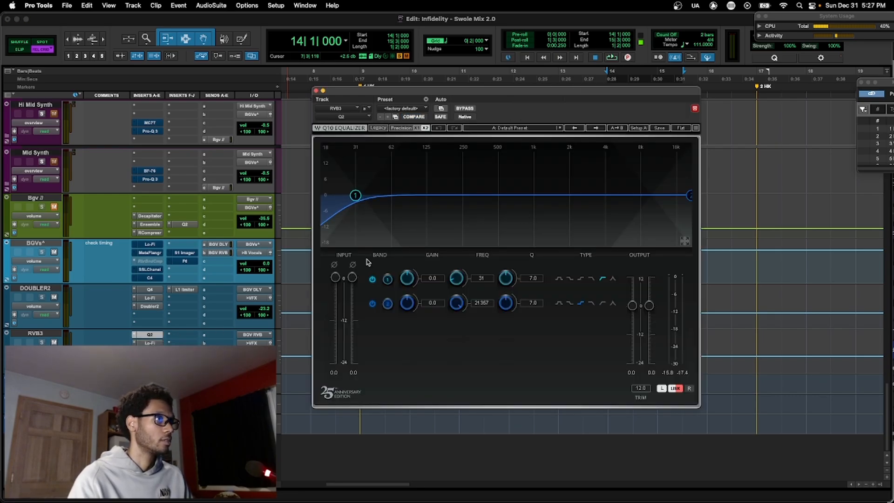
pyautogui.click(390, 173)
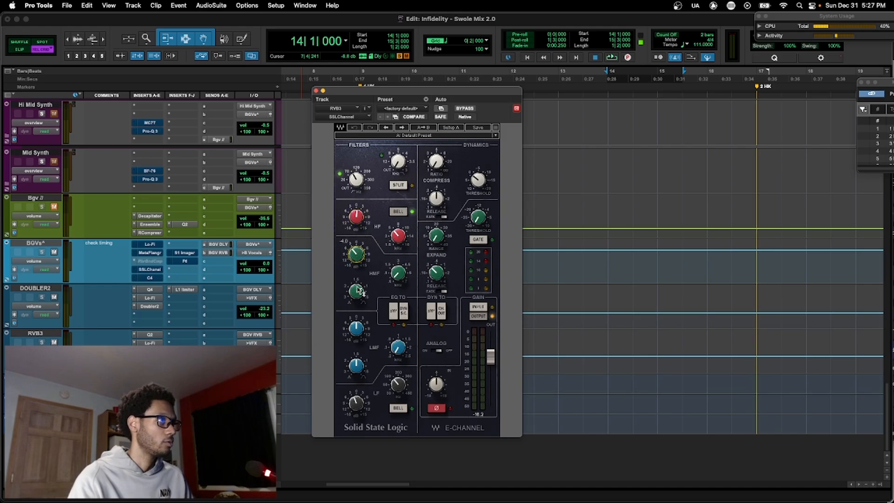
pyautogui.moveTo(352, 407); pyautogui.dragTo(361, 403)
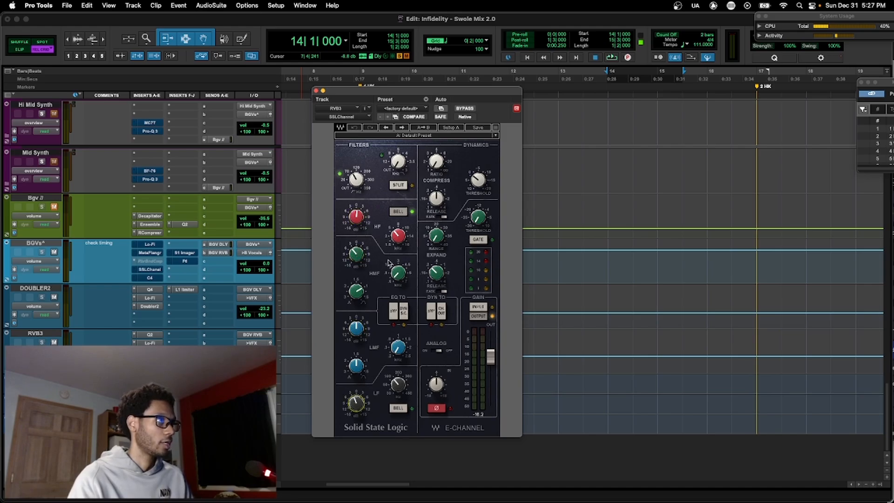
pyautogui.click(316, 92)
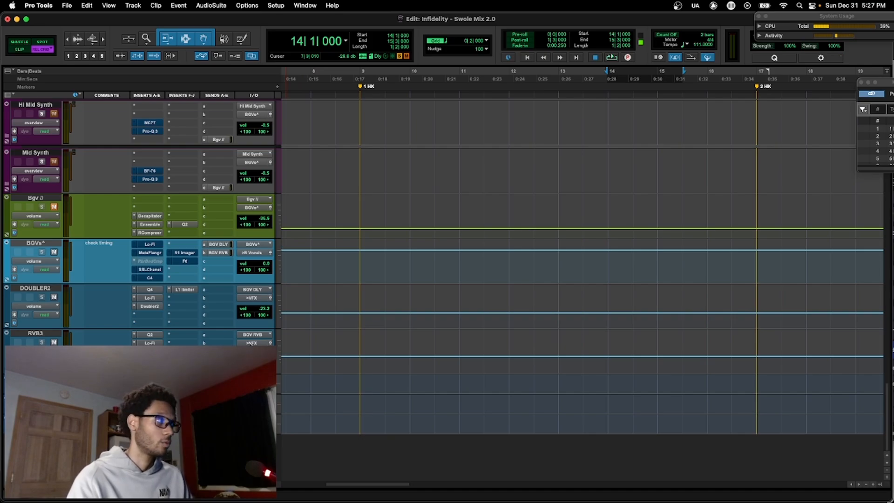
# - Play from 14|1|000, compare the Synth Pad layers with the RVB3 return muted and unmuted, and stop playback
pyautogui.click(54, 342)
pyautogui.press('space')
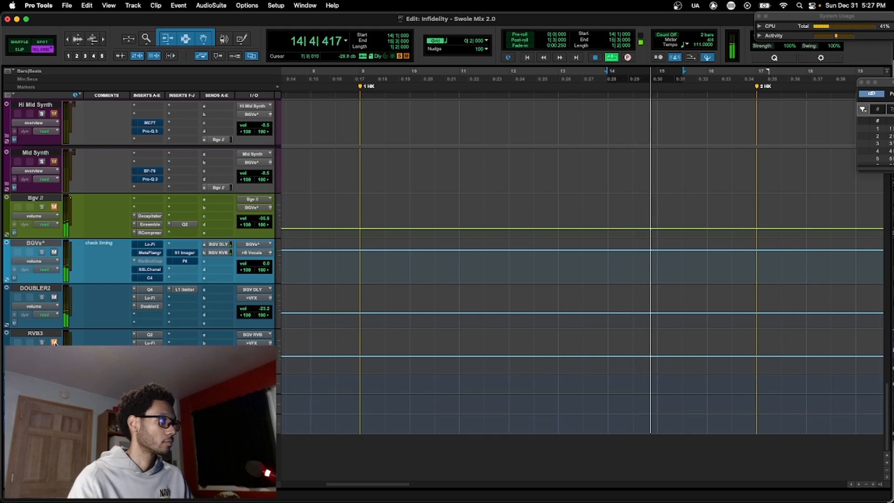
pyautogui.click(54, 342)
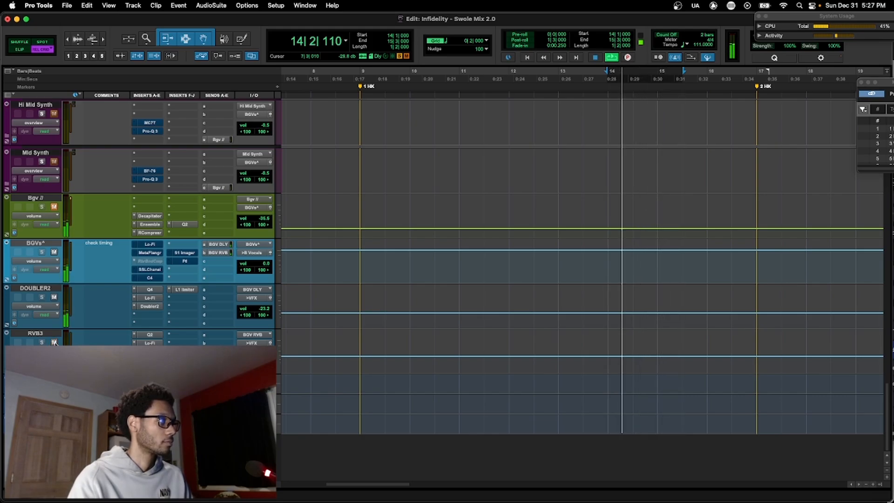
pyautogui.click(53, 342)
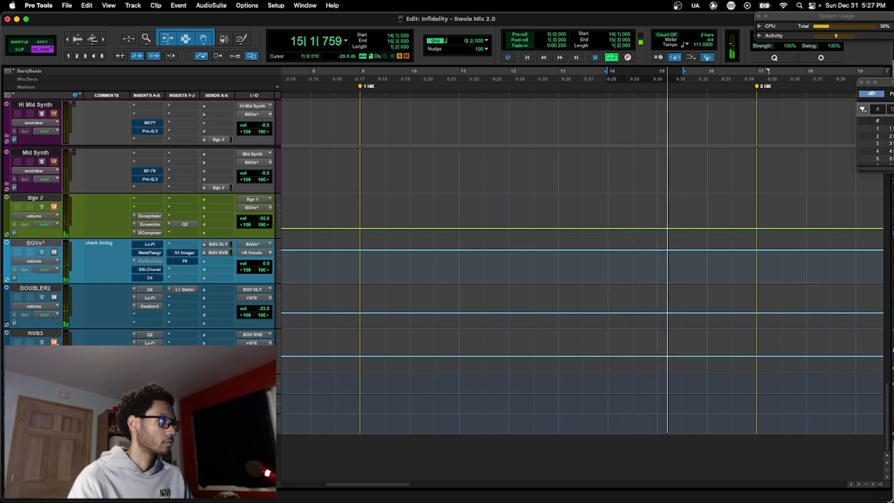
pyautogui.press('space')
# - Select the Hi Mid Synth and Mid Synth clips in the 3 V section from 25|3|000, and solo both tracks
pyautogui.press('r')
pyautogui.press('r')
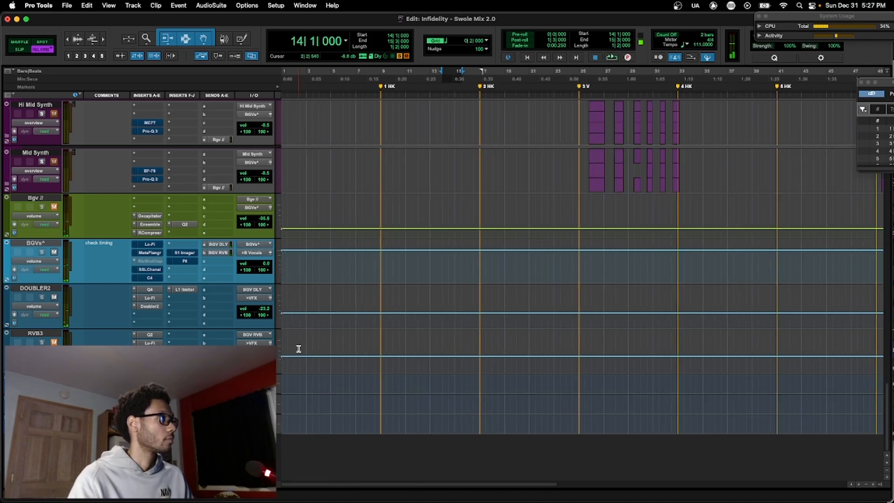
pyautogui.scroll(5, 299, 348)
pyautogui.hscroll(3, 298, 348)
pyautogui.scroll(-1, 298, 348)
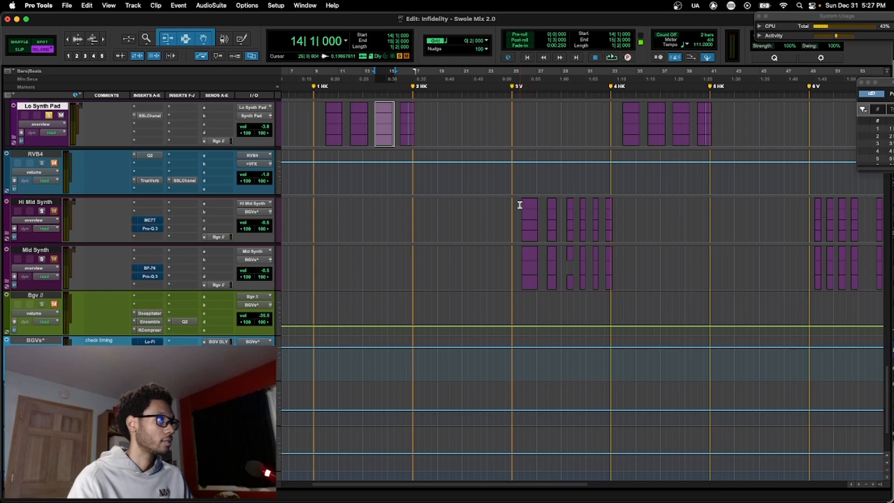
pyautogui.moveTo(517, 200); pyautogui.dragTo(616, 273)
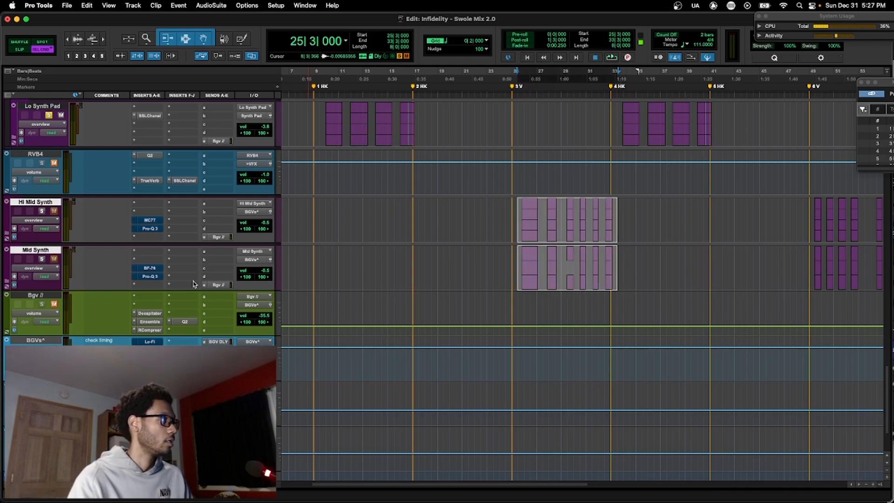
pyautogui.click(42, 260)
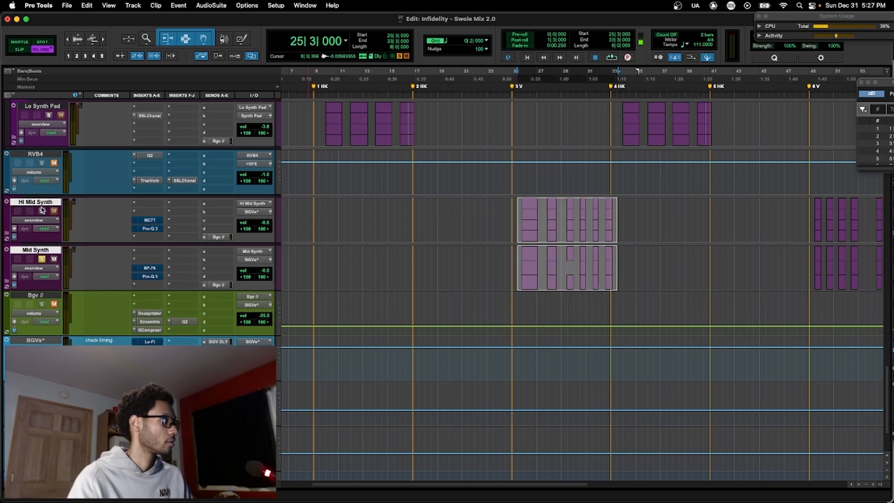
pyautogui.click(42, 212)
# - Audition the soloed Hi Mid Synth and Mid Synth together from 25|3|000, and stop playback
pyautogui.scroll(-2, 118, 262)
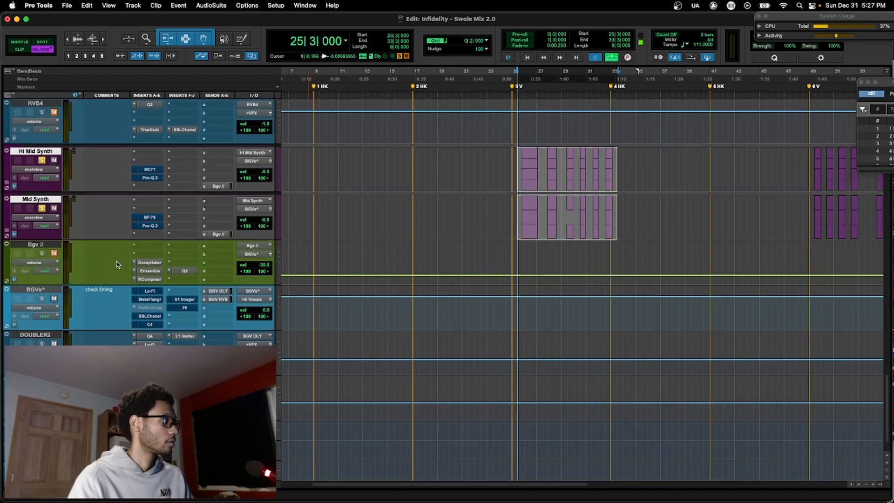
pyautogui.press('space')
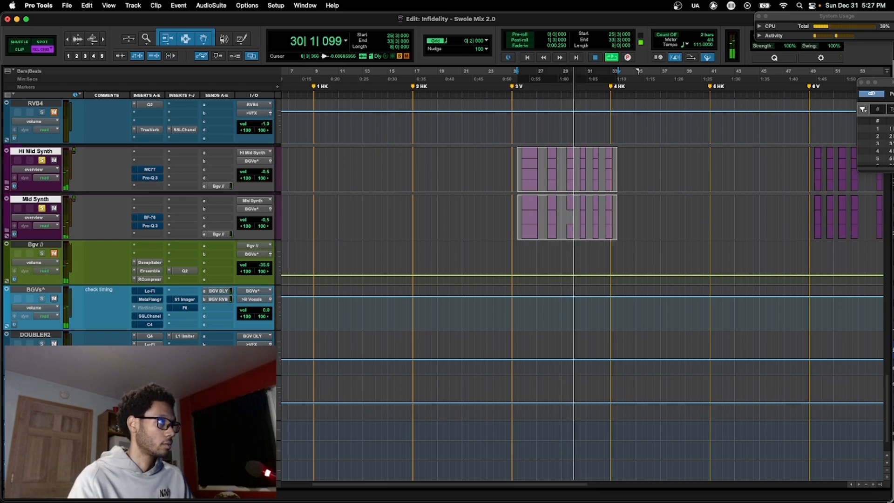
pyautogui.press('space')
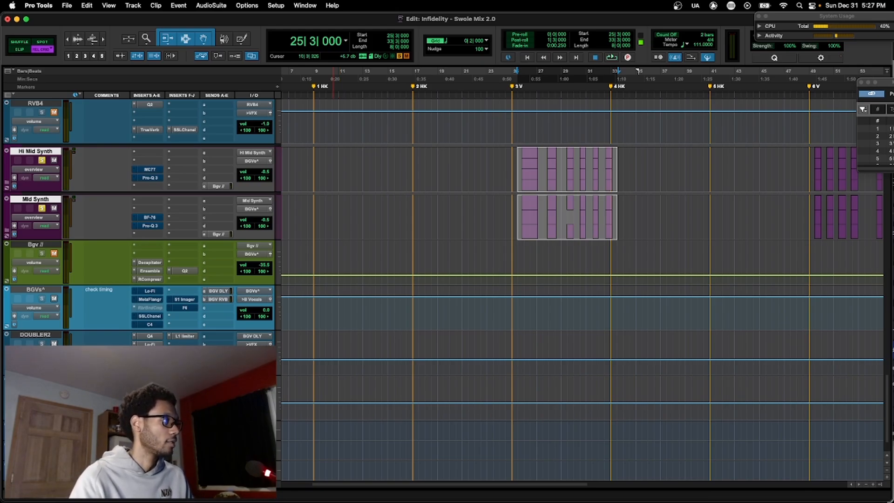
# - Solo The Stack track, audition it from 17|3|000, and stop playback
pyautogui.hscroll(-5, 392, 335)
pyautogui.scroll(5, 594, 224)
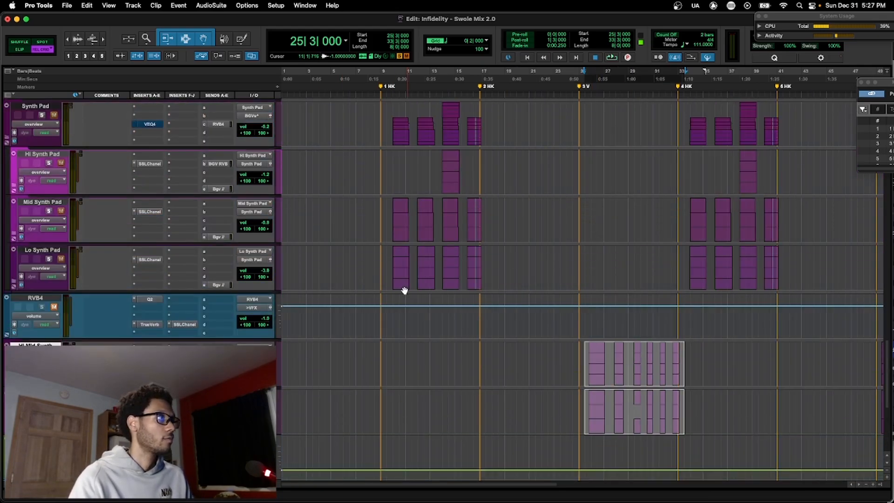
pyautogui.scroll(7, 403, 290)
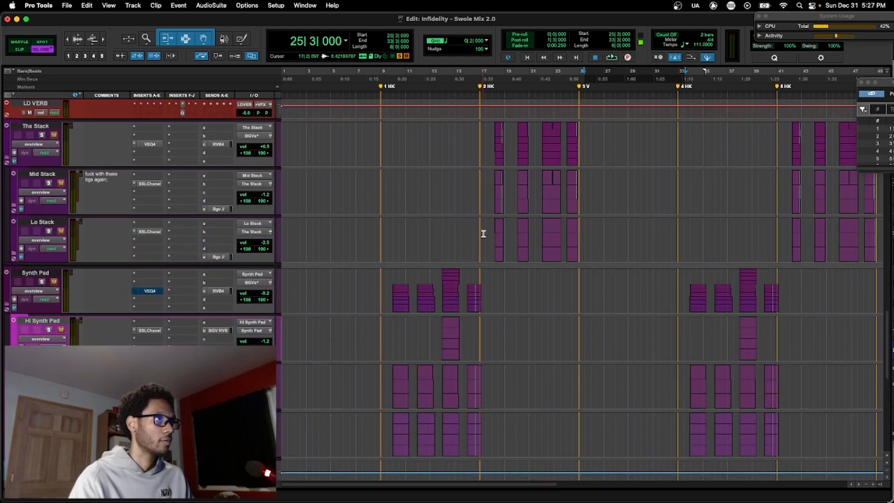
pyautogui.click(487, 228)
pyautogui.scroll(2, 40, 166)
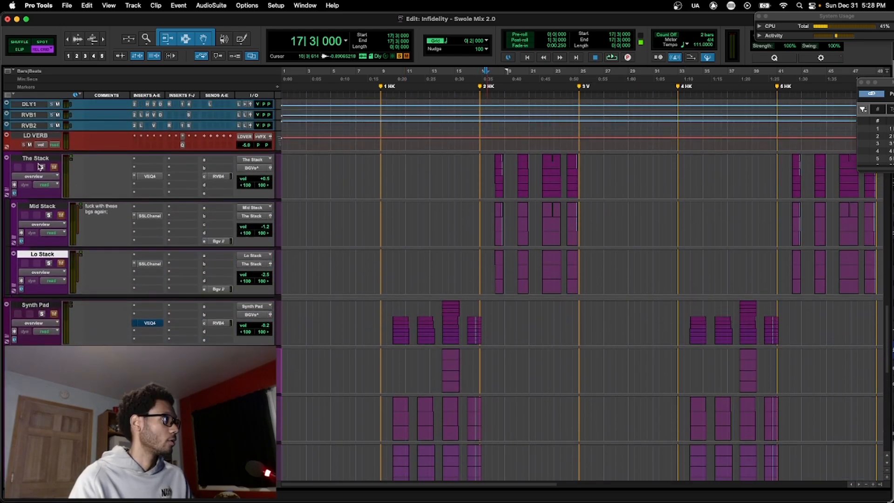
pyautogui.click(42, 167)
pyautogui.press('space')
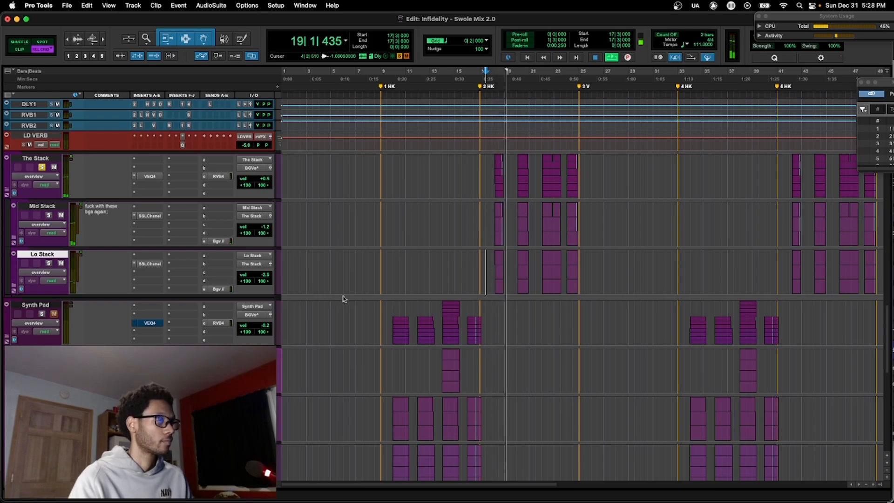
pyautogui.press('space')
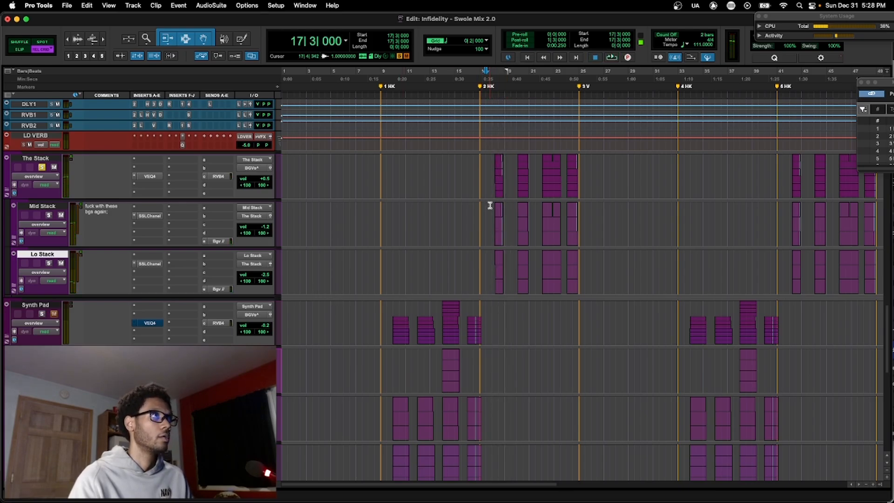
# - Review the SSLChannel settings on the Lo Stack and Mid Stack tracks, briefly auditioning the soloed stack, and close the plug-in window
pyautogui.scroll(-2, 490, 207)
pyautogui.scroll(-8, 490, 207)
pyautogui.scroll(9, 490, 207)
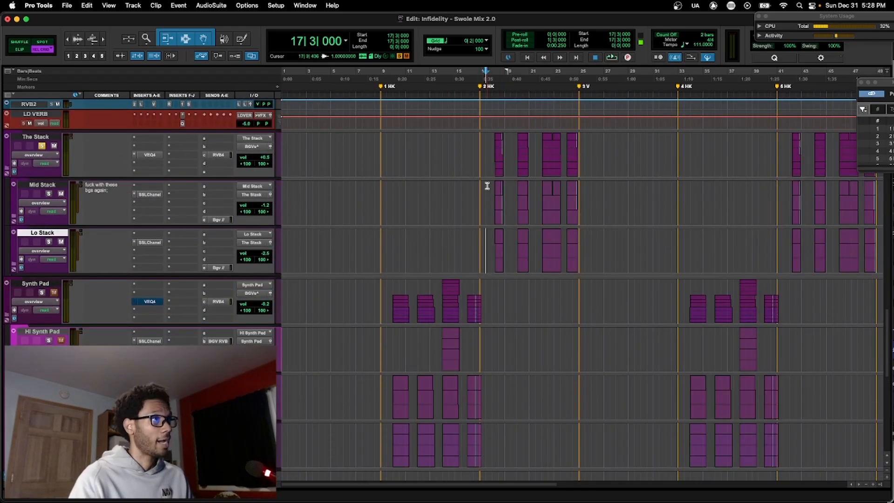
pyautogui.moveTo(486, 184); pyautogui.dragTo(505, 235)
pyautogui.click(150, 242)
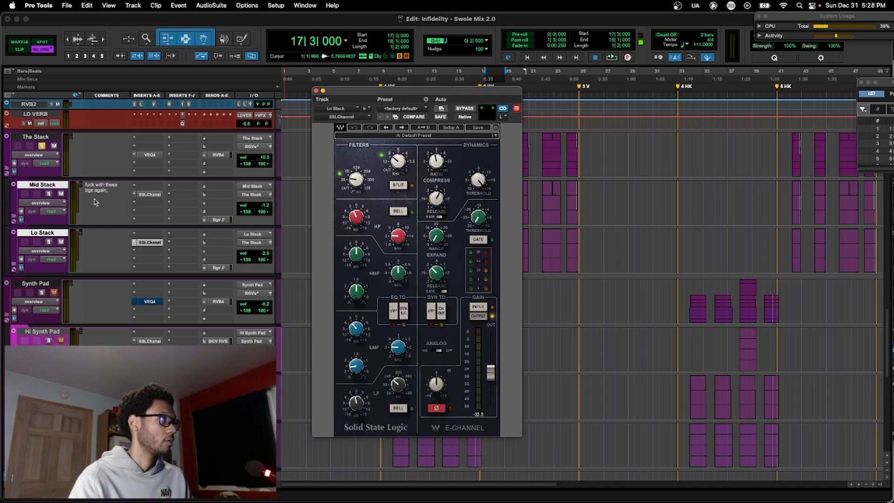
pyautogui.press('space')
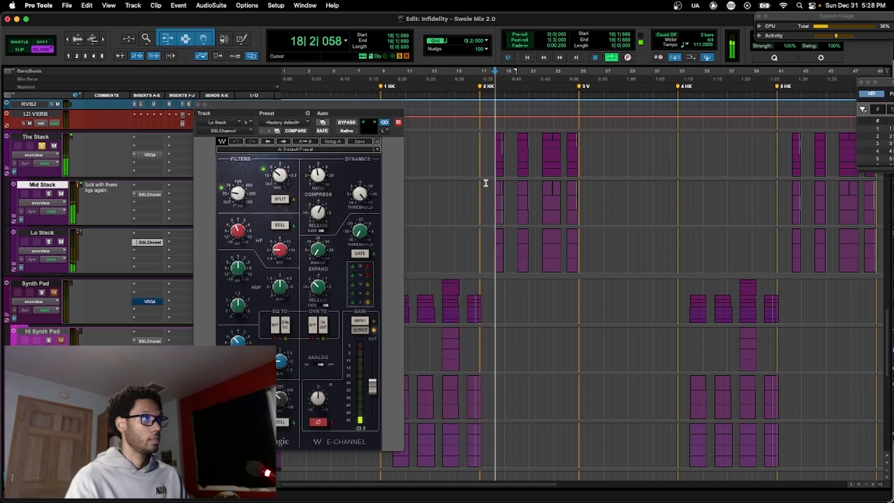
pyautogui.moveTo(324, 109); pyautogui.dragTo(425, 102)
pyautogui.press('space')
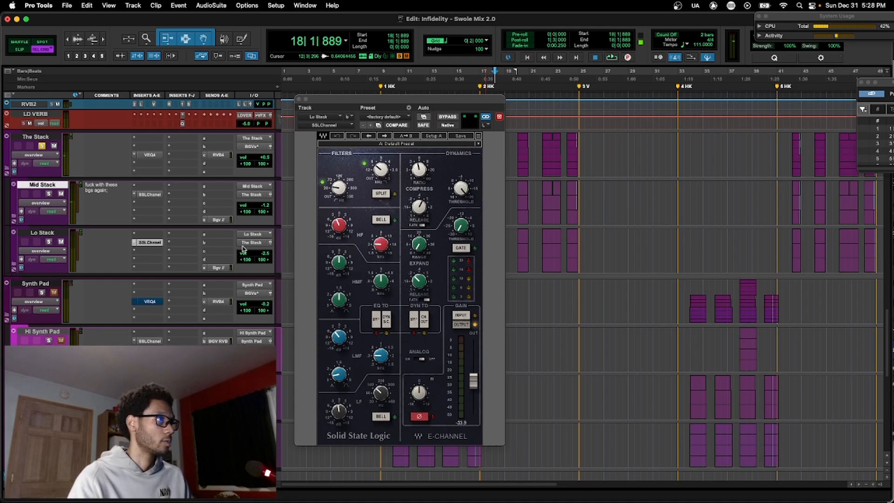
pyautogui.click(149, 195)
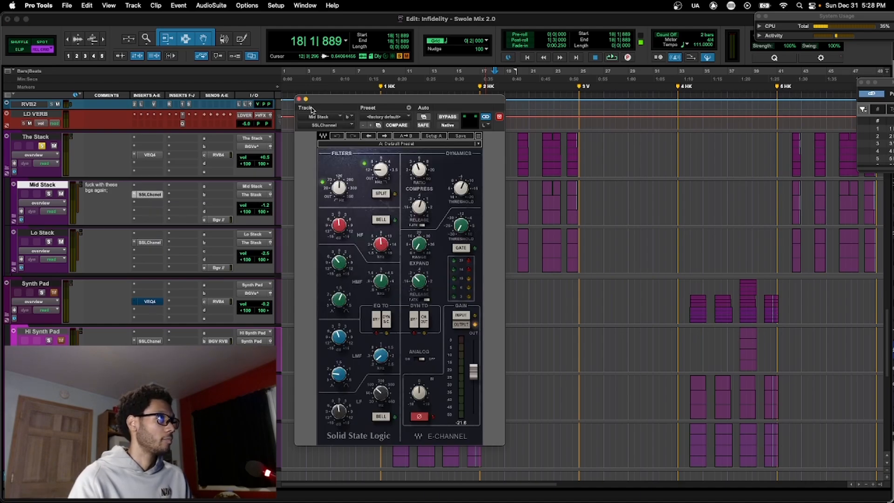
pyautogui.click(299, 99)
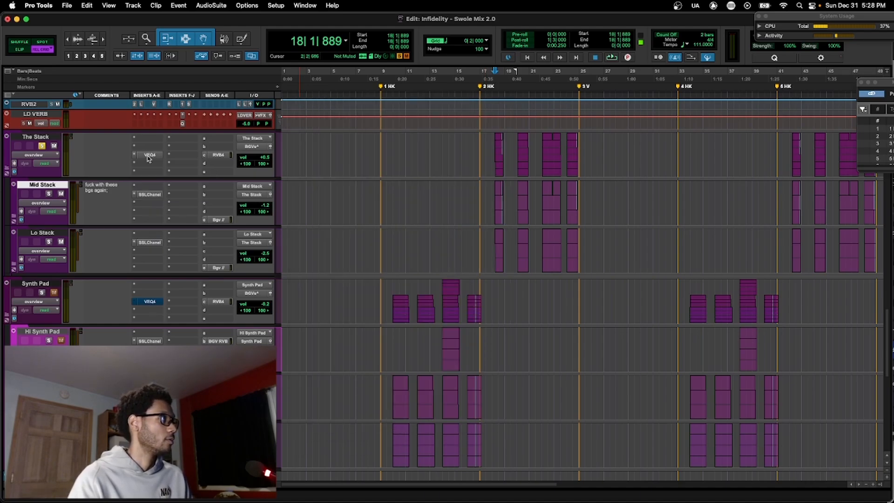
# - Solo the Hi Mid Synth and Mid Synth tracks, move the start to their first 3 V clip at 25|4|240, and audition both
pyautogui.scroll(-3, 436, 215)
pyautogui.scroll(3, 159, 207)
pyautogui.scroll(-8, 425, 230)
pyautogui.hscroll(3, 426, 230)
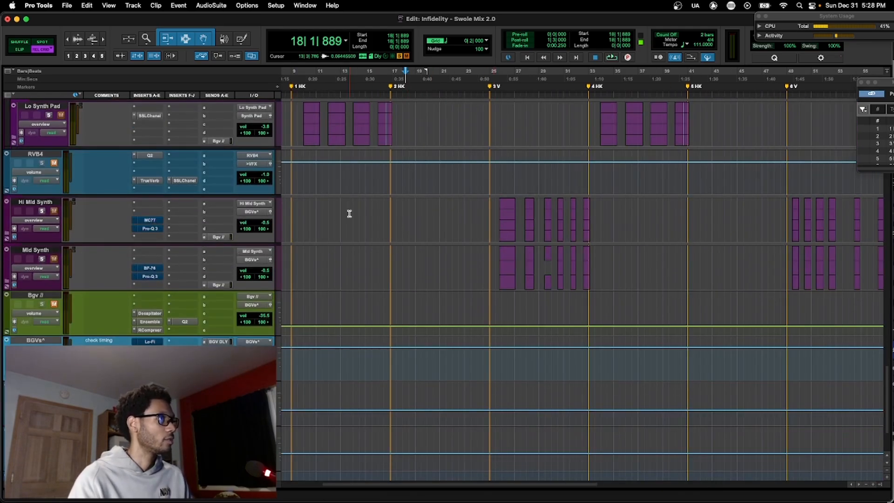
pyautogui.moveTo(497, 205); pyautogui.dragTo(486, 265)
pyautogui.hotkey('shift', 's')
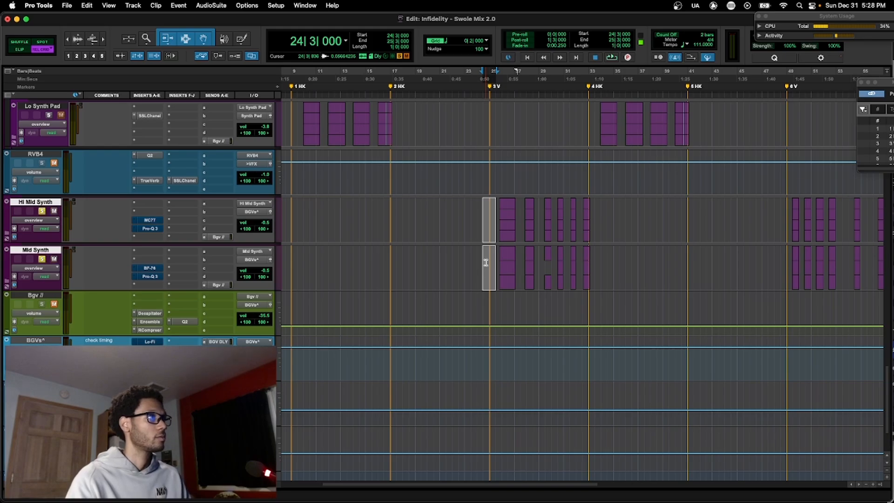
pyautogui.press('Tab')
pyautogui.press('space')
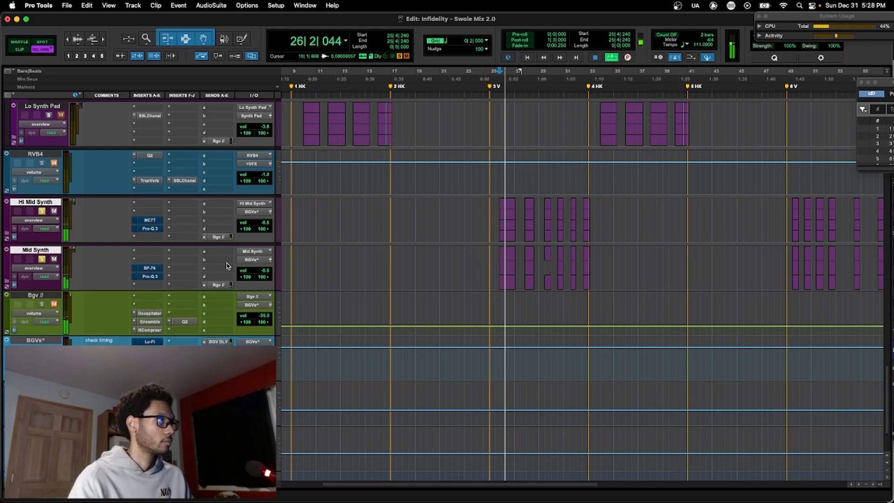
pyautogui.press('space')
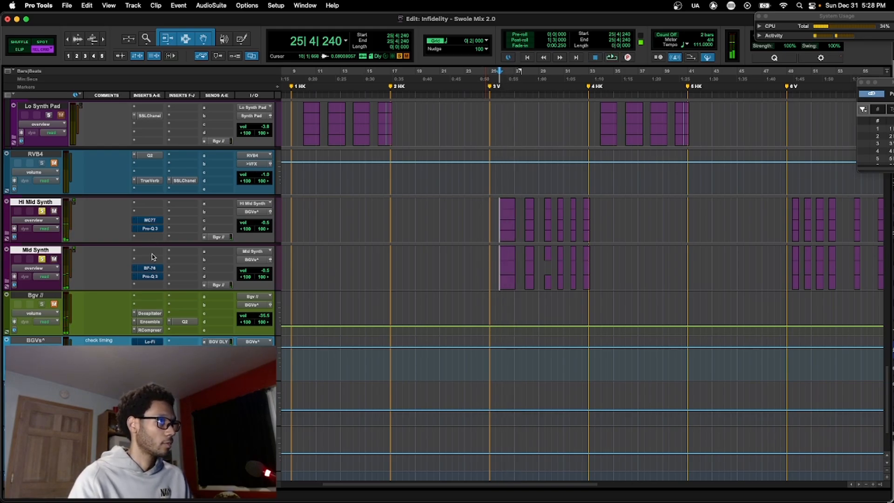
# - Take the MC77 on Hi Mid Synth out of bypass and audition it, first with Mid Synth and again with Hi Mid Synth alone
pyautogui.click(150, 221)
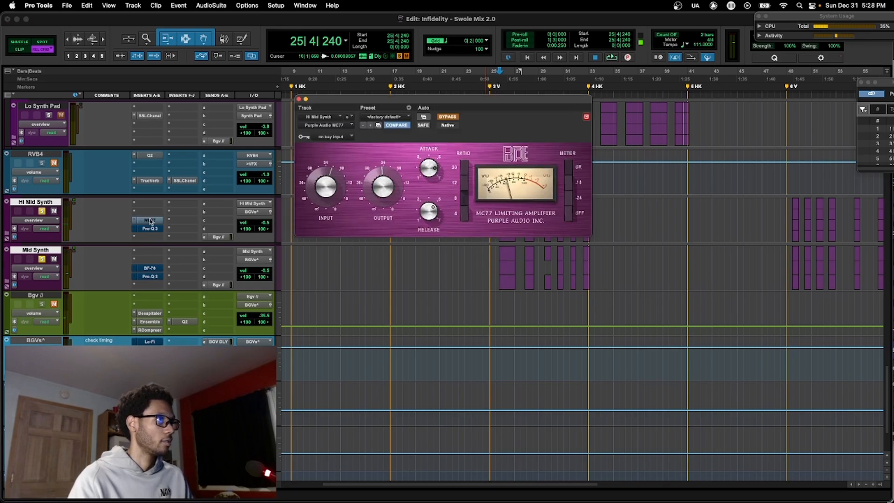
pyautogui.click(446, 117)
pyautogui.press('space')
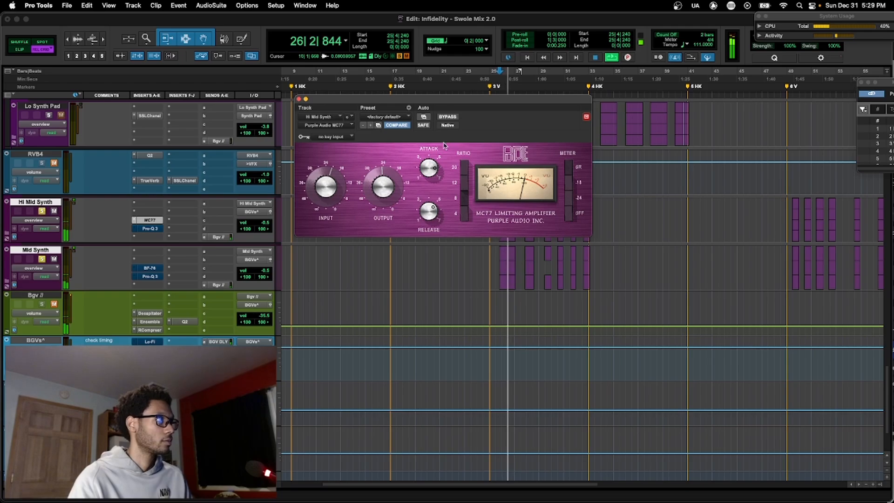
pyautogui.press('space')
pyautogui.click(42, 211)
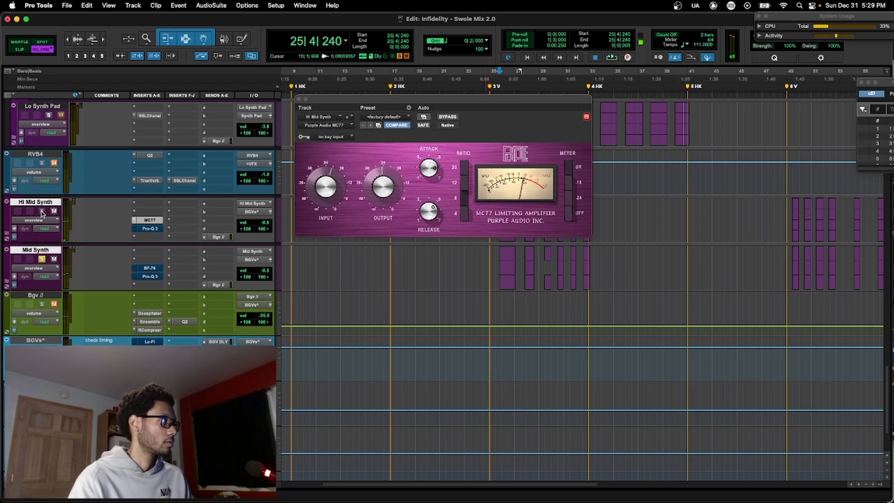
pyautogui.click(42, 212)
pyautogui.press('space')
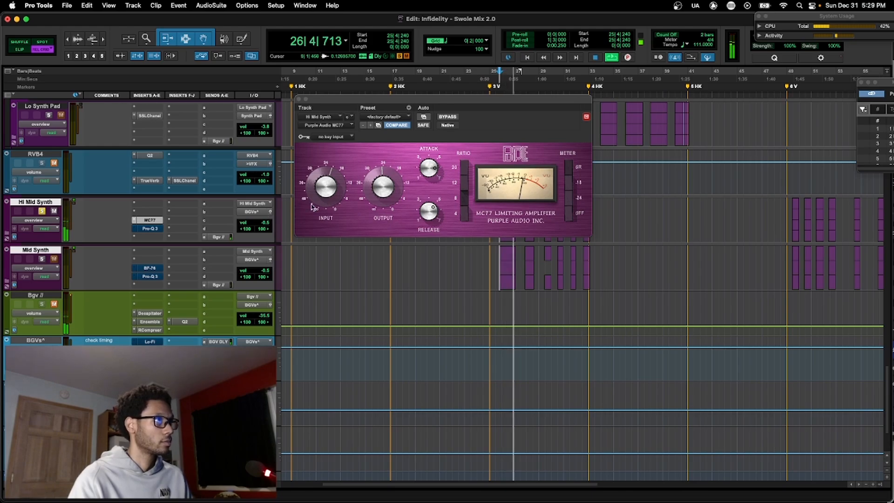
pyautogui.press('space')
# - Take the Pro-Q 3 on Hi Mid Synth out of bypass, audition the track, and inspect its filter bands
pyautogui.click(152, 228)
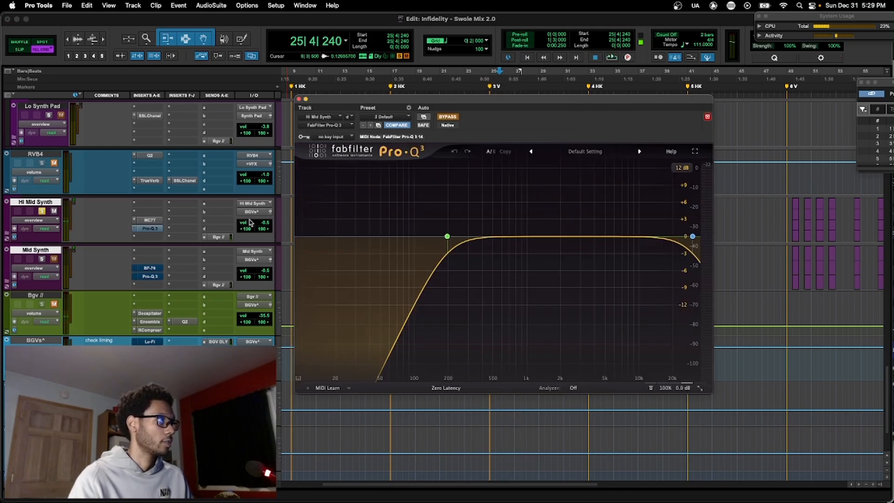
pyautogui.click(444, 119)
pyautogui.press('space')
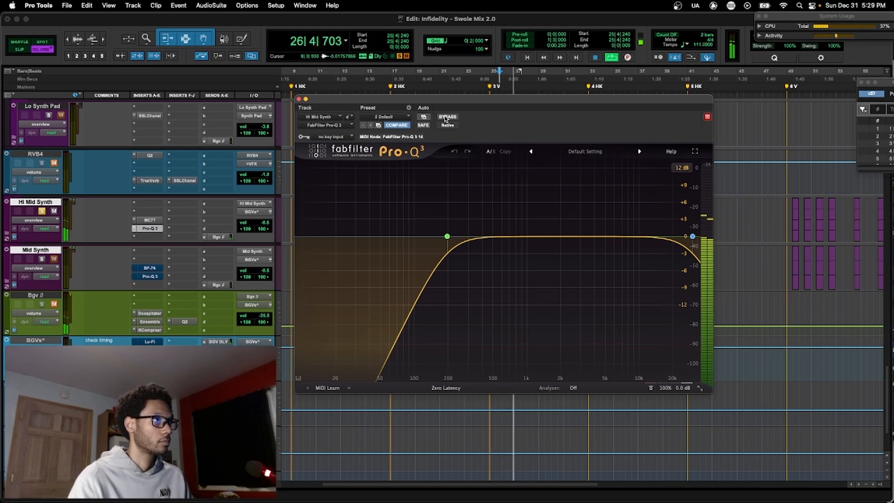
pyautogui.moveTo(442, 260)
pyautogui.press('space')
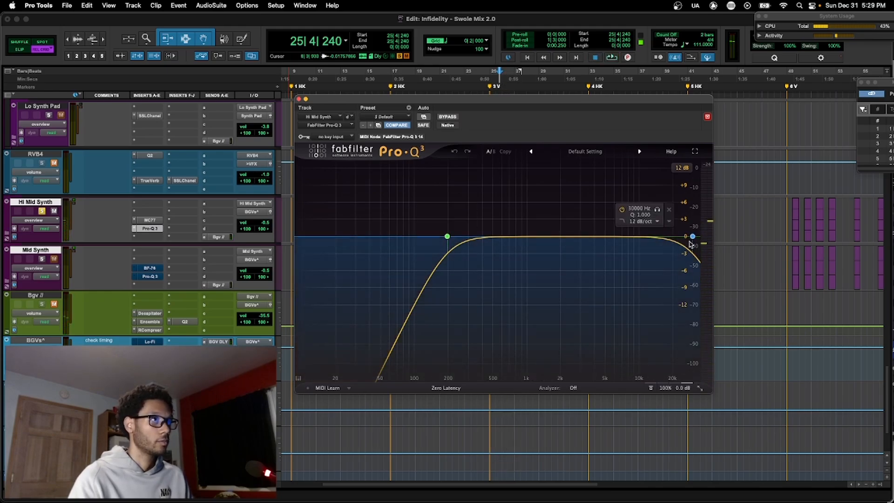
# - Activate the BF-76 on the Mid Synth track and audition that track soloed from 25|4|240
pyautogui.click(148, 269)
pyautogui.press('space')
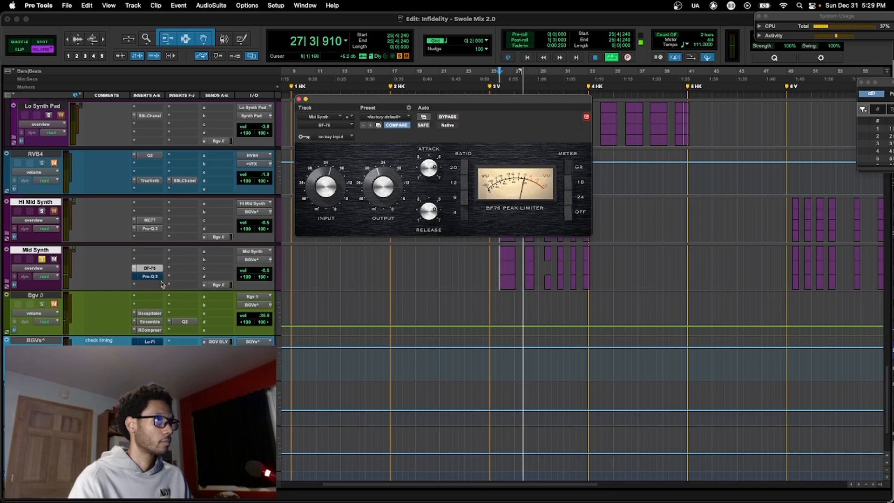
pyautogui.press('space')
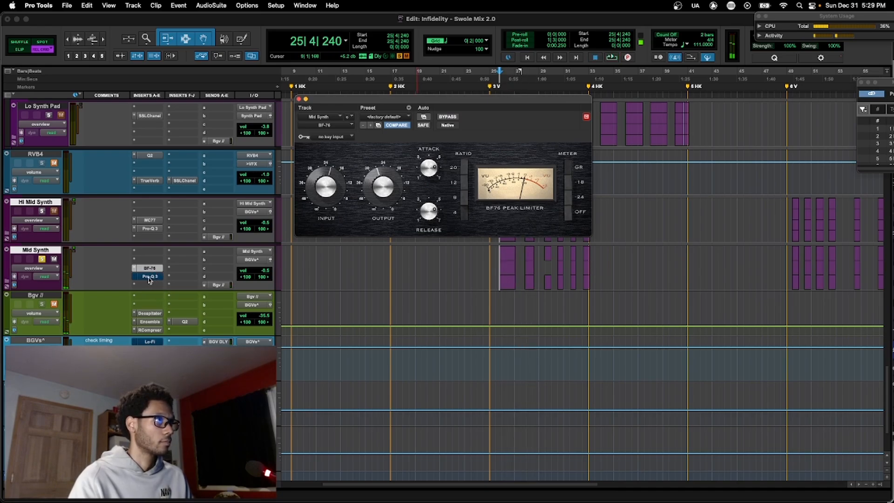
# - Activate the Pro-Q 3 on Mid Synth, audition it, compare its filter curve with Hi Mid Synth's Pro-Q 3, and close the plug-in window
pyautogui.click(149, 277)
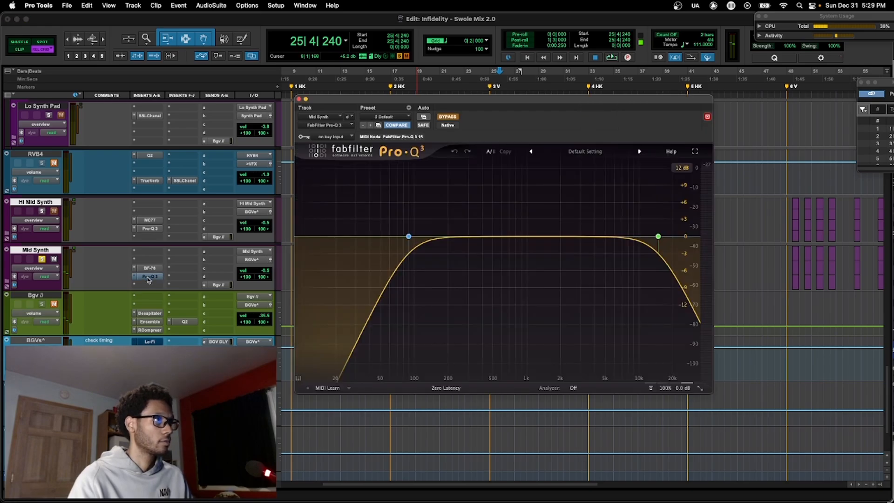
pyautogui.press('space')
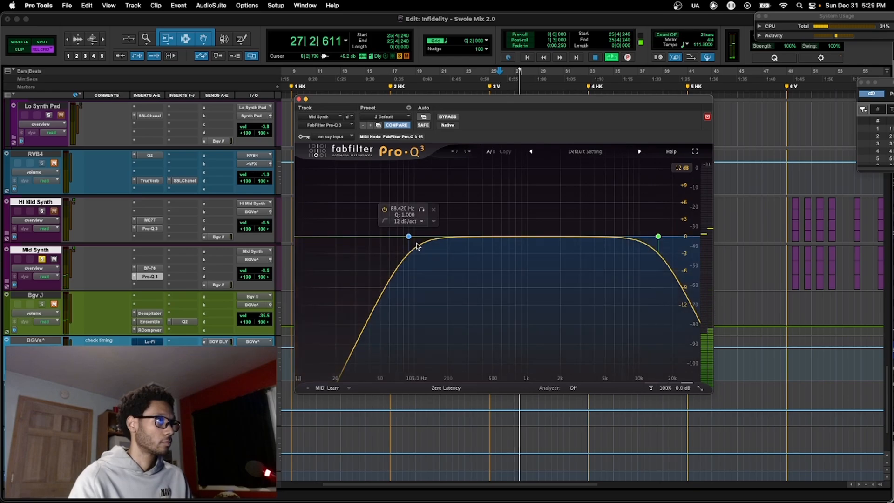
pyautogui.moveTo(656, 245)
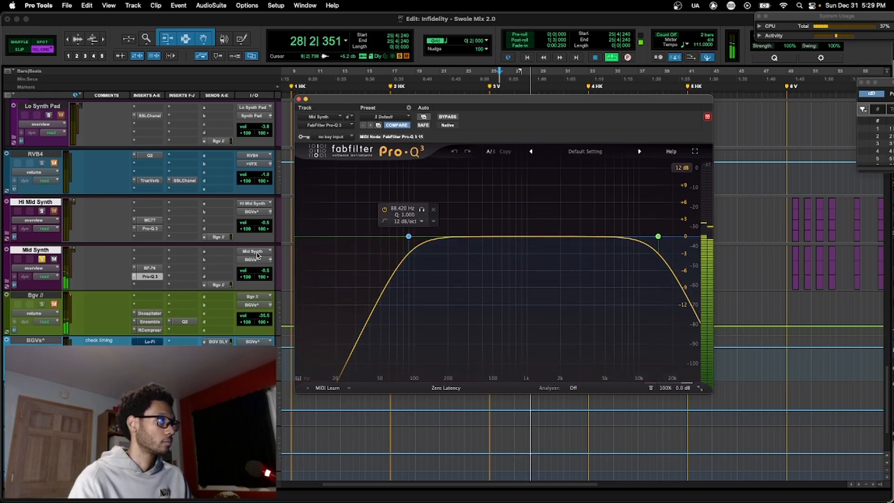
pyautogui.click(149, 229)
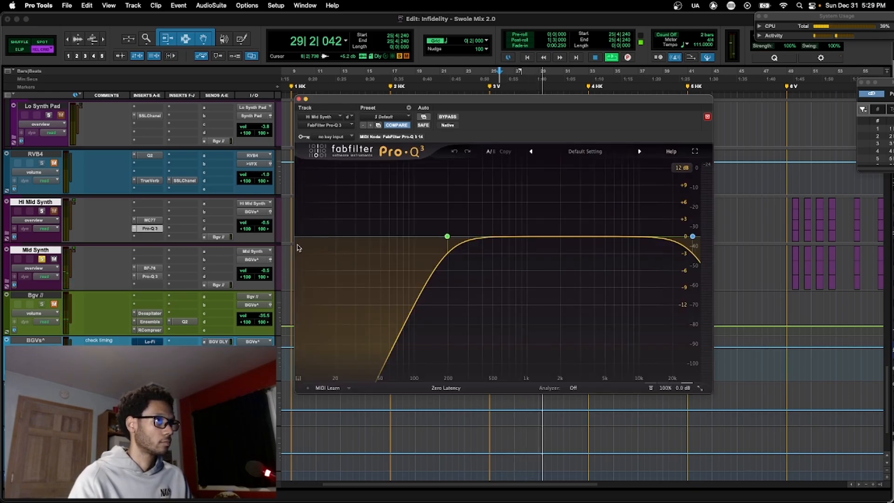
pyautogui.press('space')
pyautogui.click(298, 99)
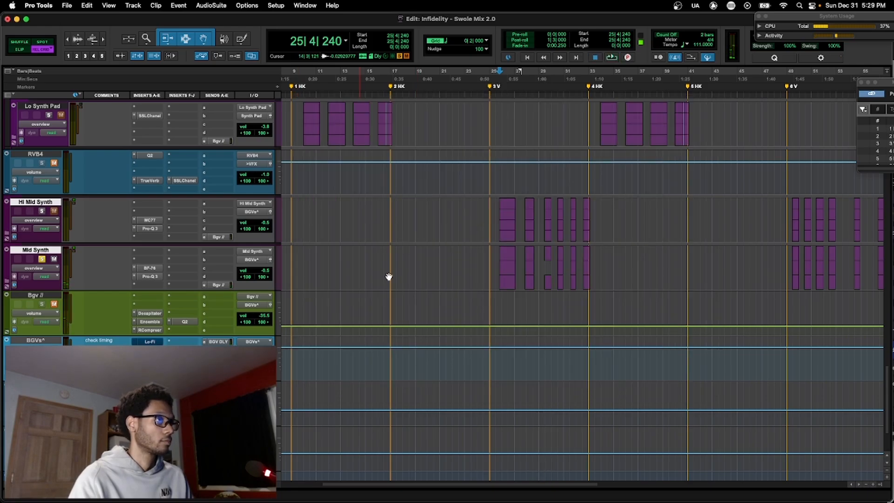
# - Solo Hi Mid Synth together with Mid Synth and bypass the compressor and Pro-Q 3 inserts on both tracks
pyautogui.click(42, 211)
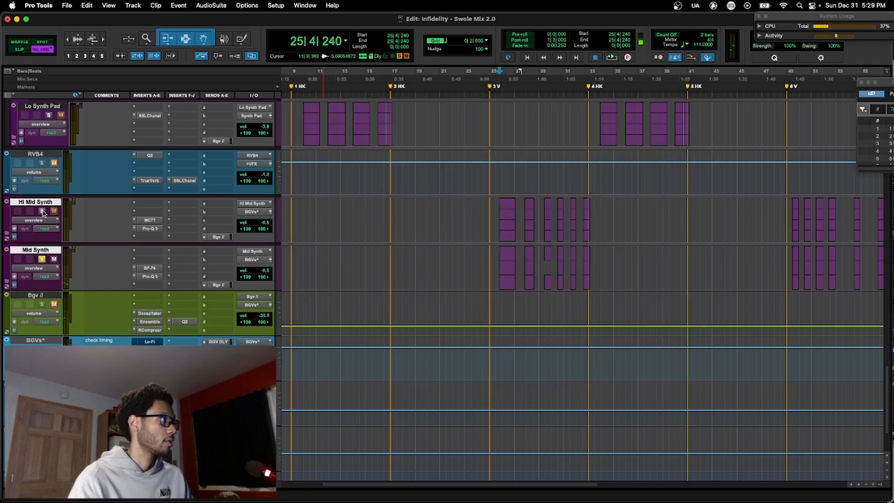
pyautogui.hotkey('shift', 's')
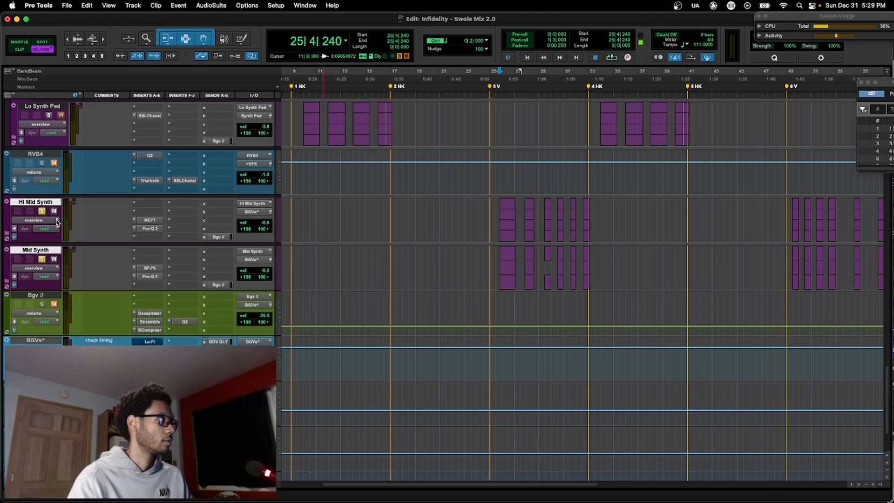
pyautogui.hotkey('shift', 's')
# - Select both synth tracks from 25|4|240 to 27|3|000, compare them with their inserts bypassed and active, and stop playback
pyautogui.press('space')
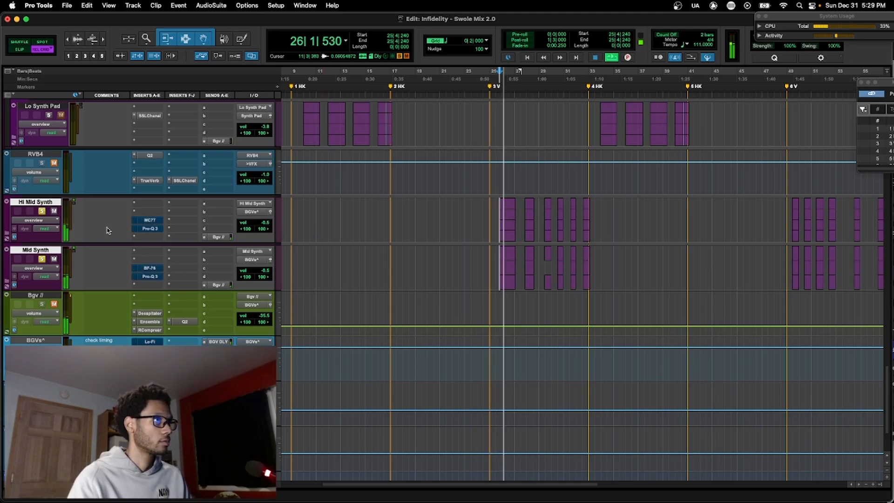
pyautogui.press('t')
pyautogui.keyDown('shift'); pyautogui.click(622, 210); pyautogui.keyUp('shift')
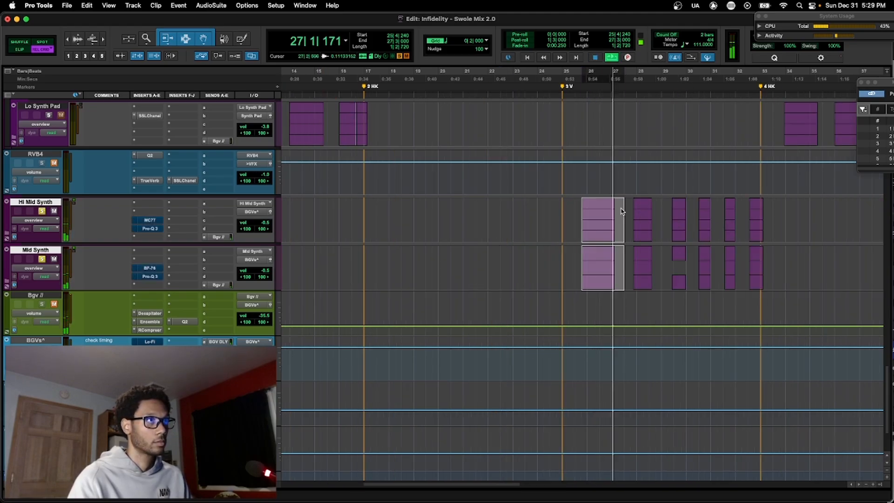
pyautogui.press('space')
pyautogui.press('space')
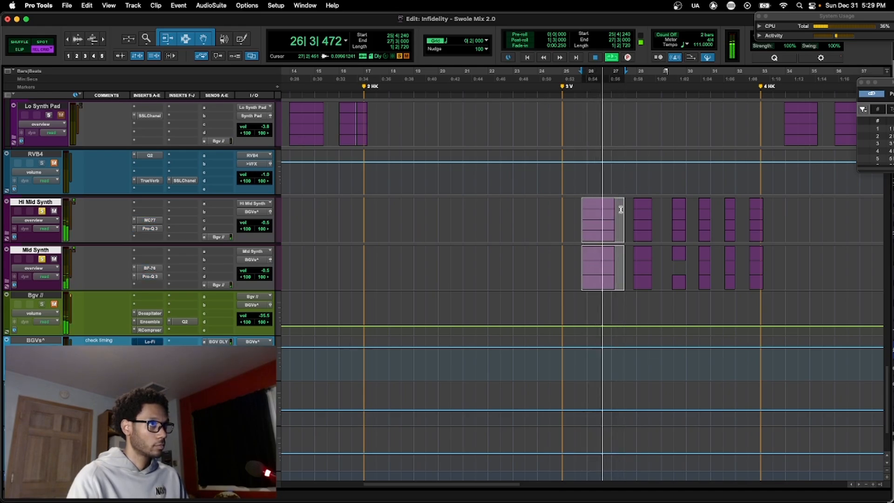
pyautogui.press('space')
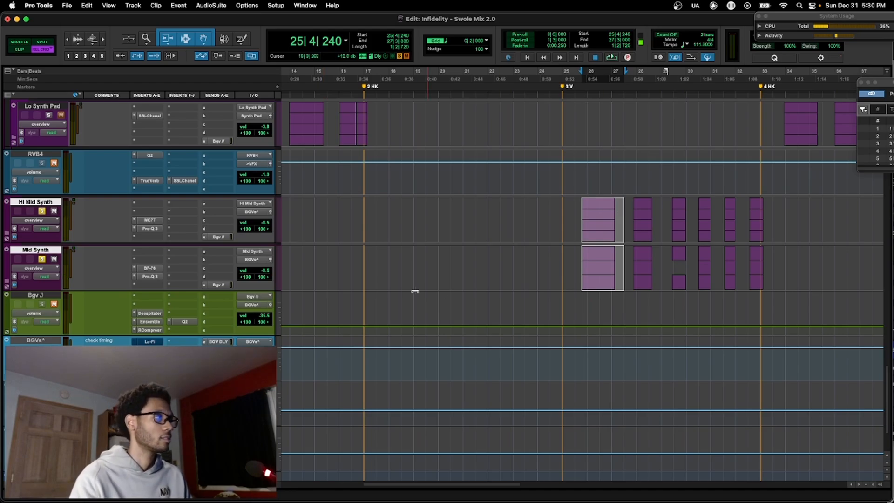
# - Review the Decapitator, Ensemble, RCompressor and Q2 inserts on the Bgv // track, auditioning the selection with the compressor shown, and close the plug-in window
pyautogui.hscroll(3, 483, 285)
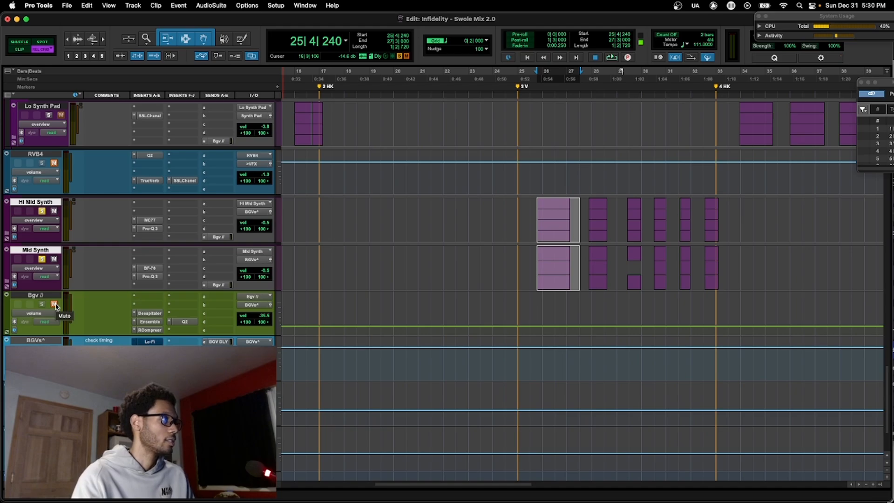
pyautogui.click(150, 314)
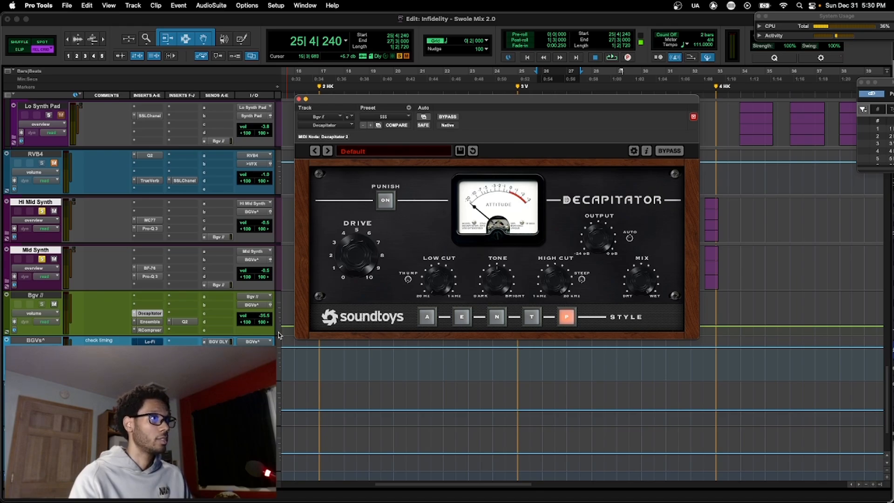
pyautogui.click(150, 322)
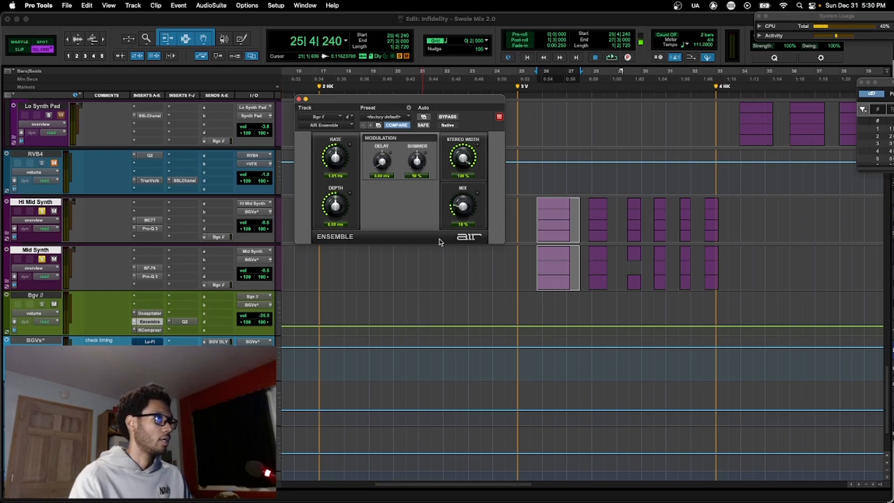
pyautogui.click(150, 330)
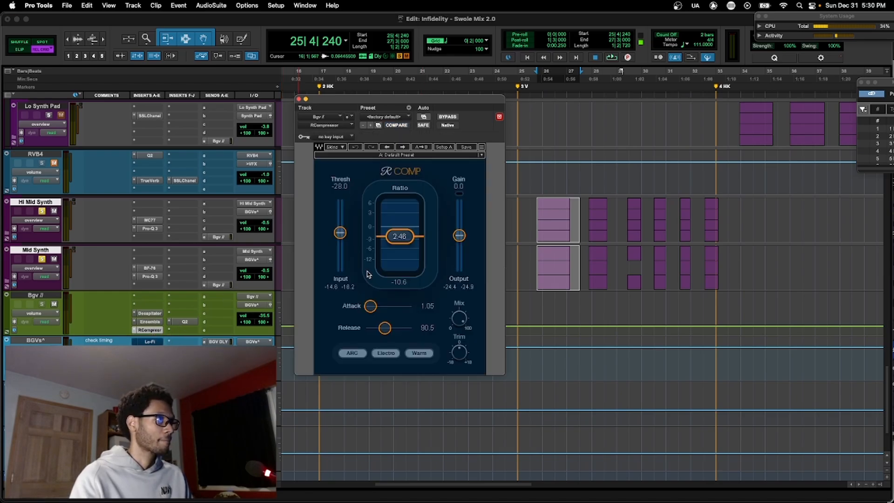
pyautogui.press('space')
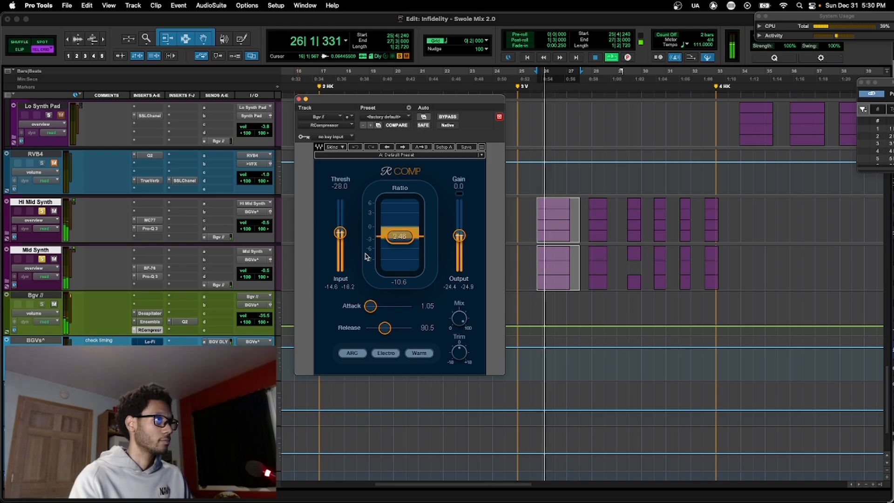
pyautogui.press('space')
pyautogui.click(184, 321)
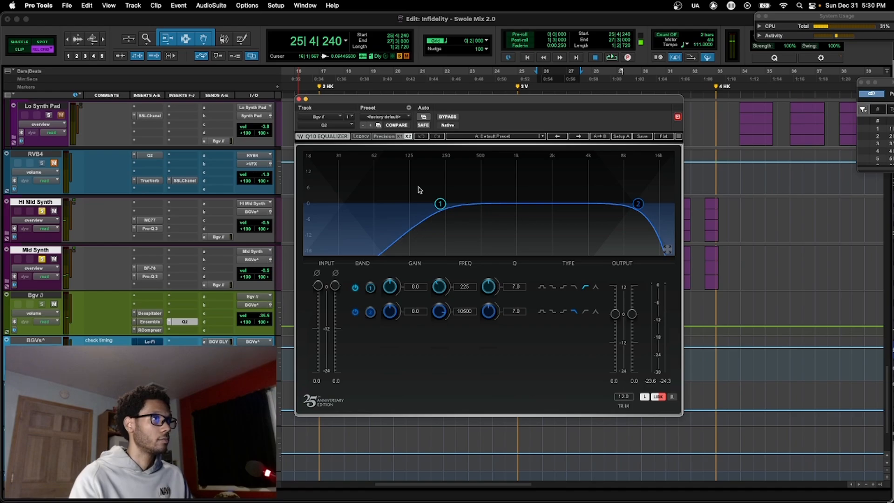
pyautogui.click(299, 99)
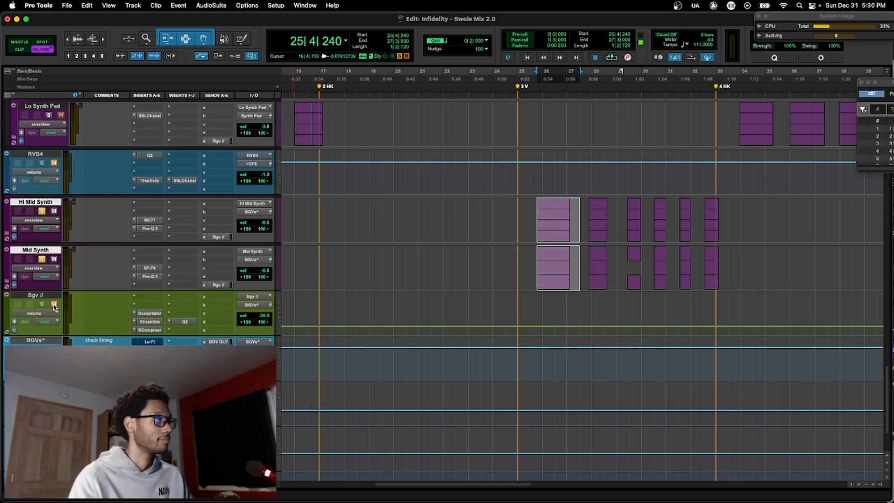
# - Audition the two soloed synth tracks while unmuting the Bgv // return, and stop playback
pyautogui.press('space')
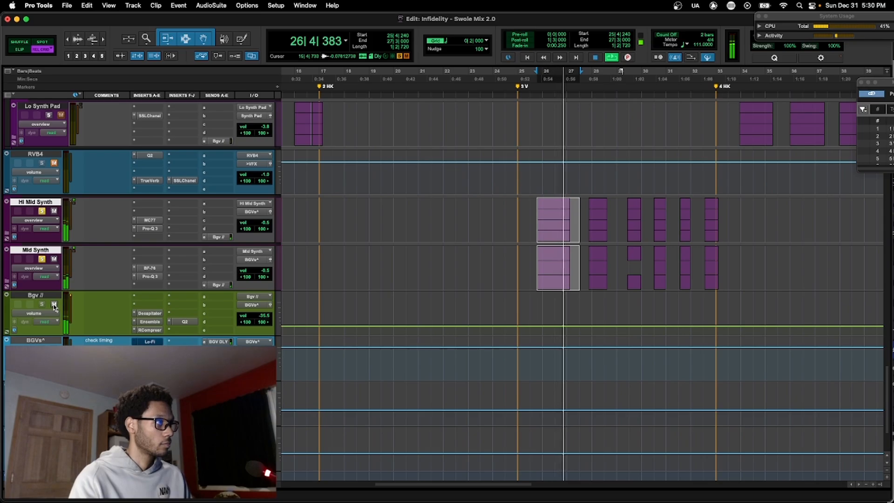
pyautogui.press('space')
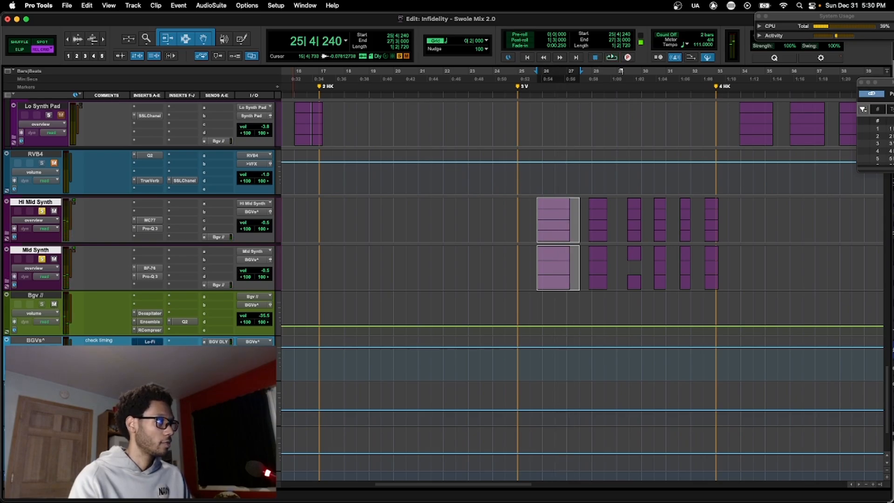
# - Activate the Lo-Fi insert on the BGVs* track and compare the synth vocals with it bypassed and active
pyautogui.click(149, 341)
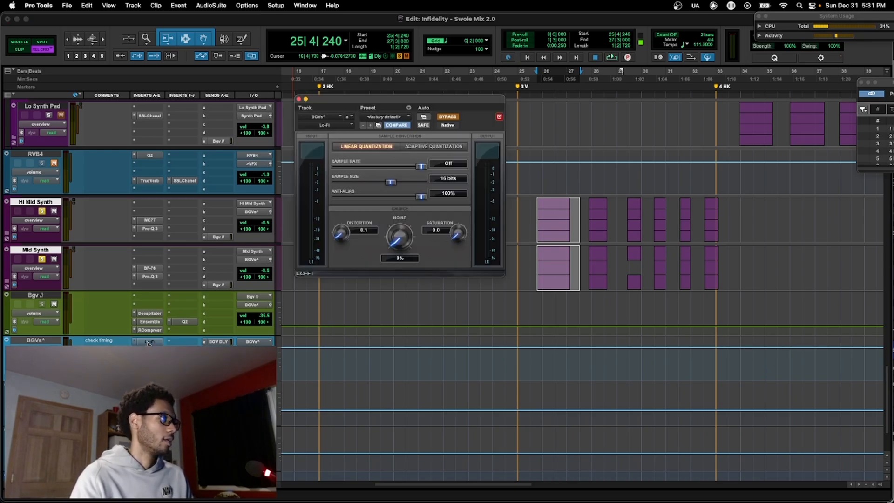
pyautogui.click(447, 118)
pyautogui.moveTo(450, 103); pyautogui.dragTo(459, 119)
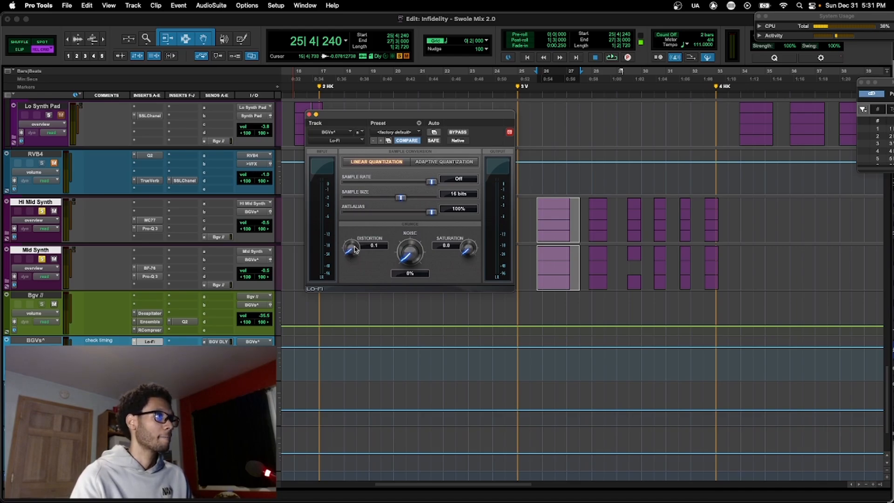
pyautogui.click(457, 132)
pyautogui.press('space')
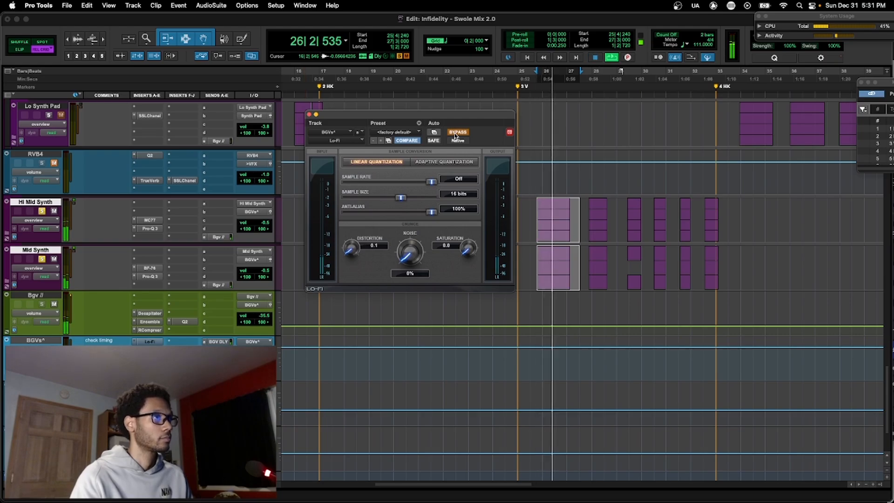
pyautogui.click(456, 132)
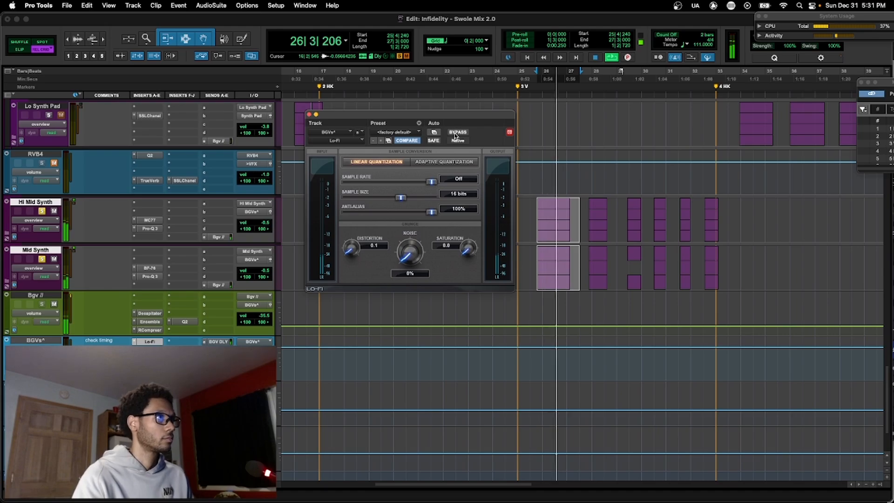
pyautogui.press('space')
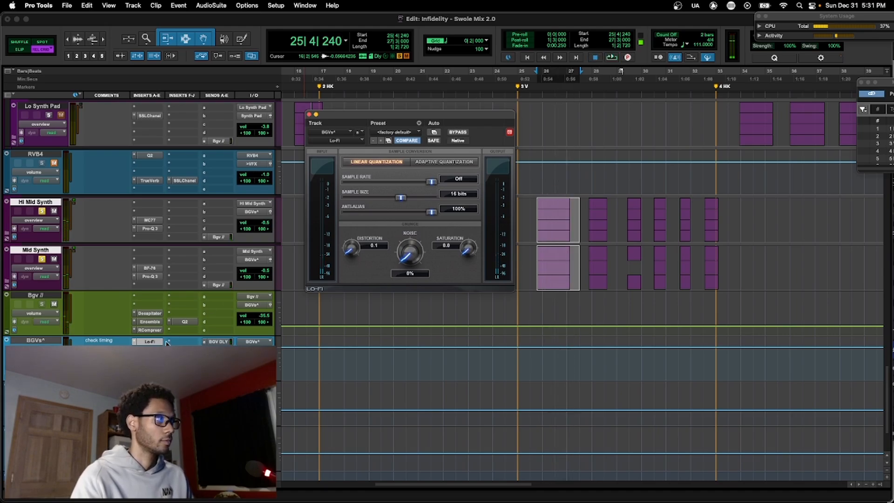
# - Open the MetaFlanger on BGVs*, compare playback with it bypassed and active, leave it active and stop playback
pyautogui.click(149, 349)
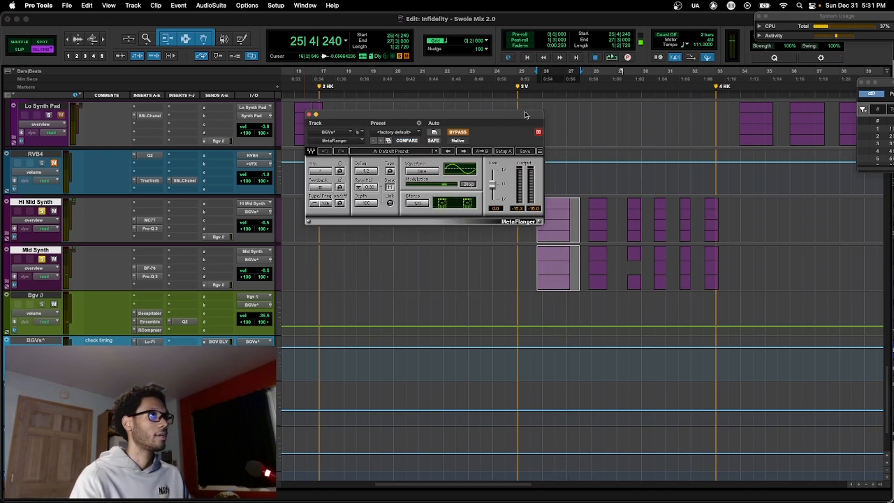
pyautogui.moveTo(523, 118); pyautogui.dragTo(524, 119)
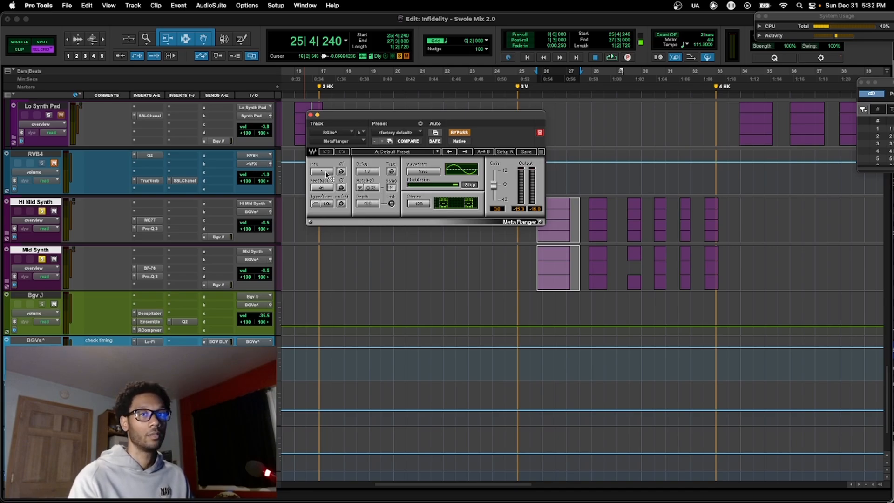
pyautogui.press('space')
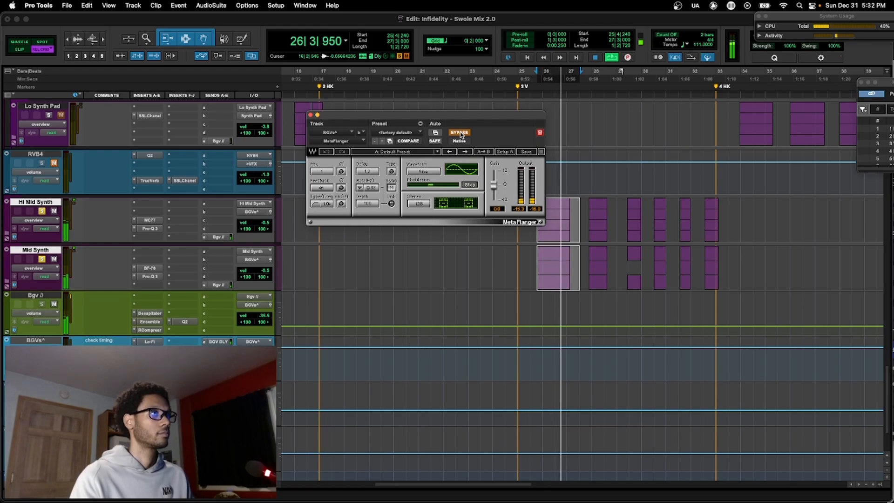
pyautogui.click(459, 133)
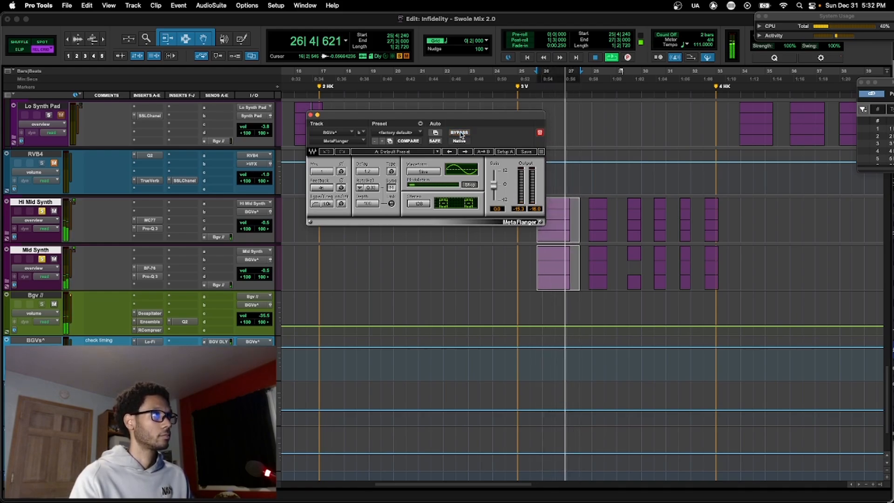
pyautogui.click(460, 133)
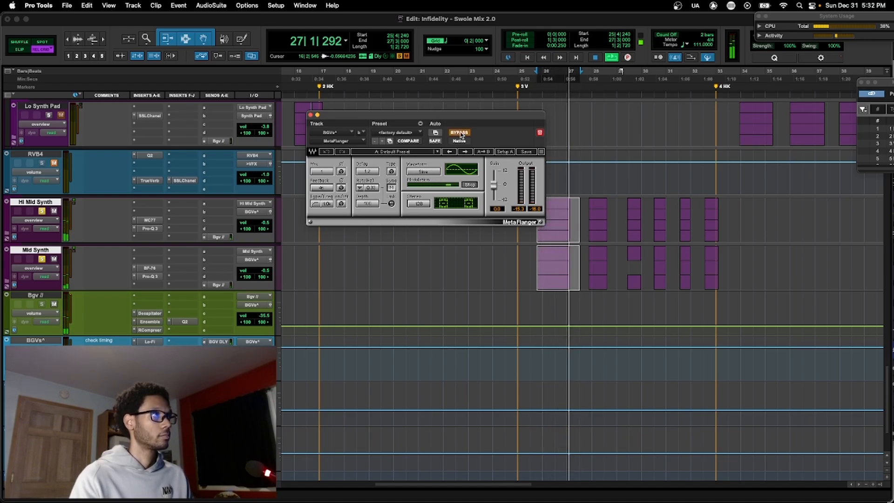
pyautogui.click(460, 133)
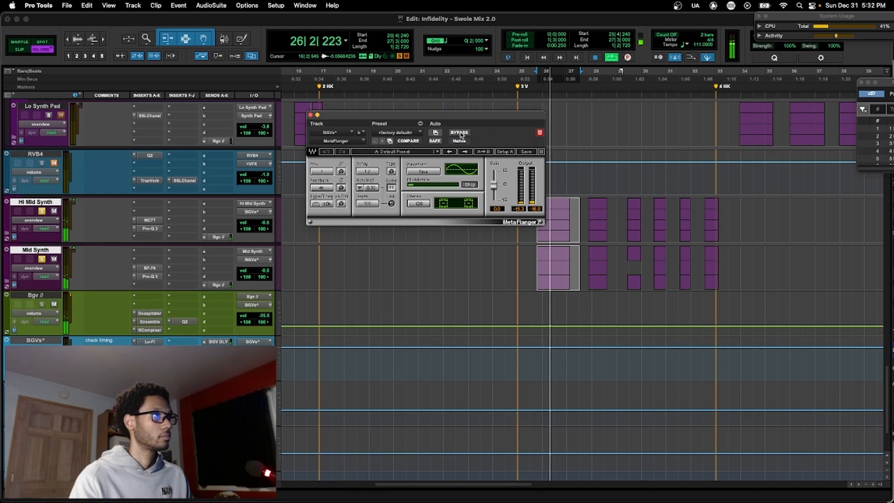
pyautogui.press('space')
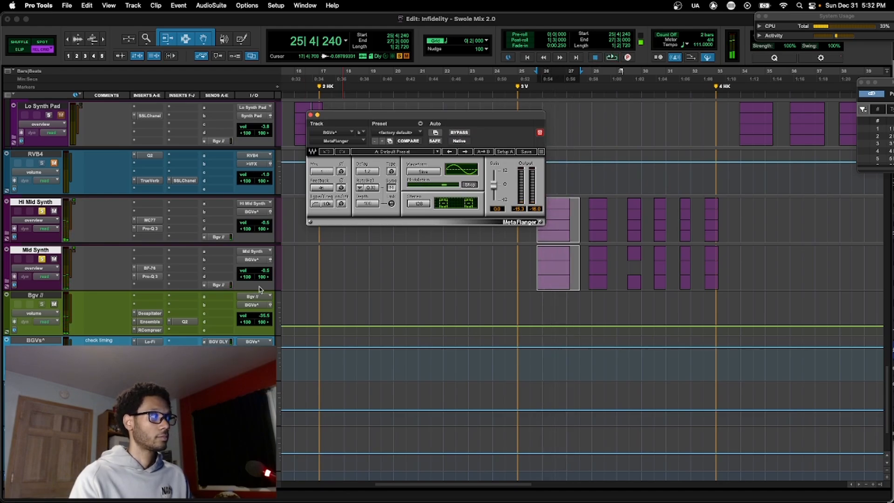
# - Check the Rubber Band Compressor insert on BGVs* and close its window
pyautogui.click(150, 358)
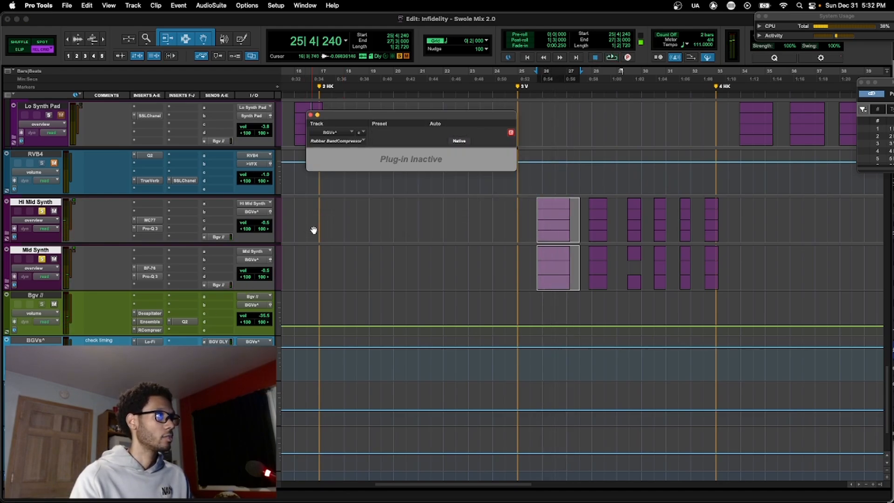
pyautogui.moveTo(377, 122); pyautogui.dragTo(397, 120)
pyautogui.click(331, 111)
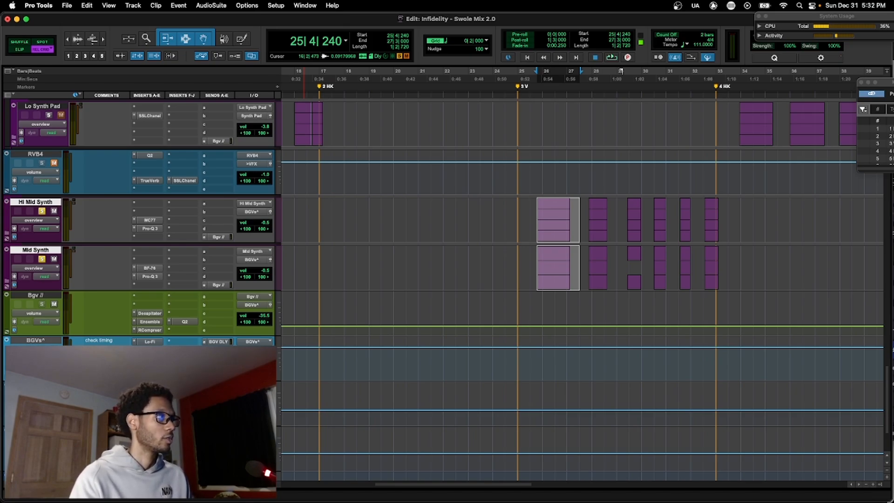
# - Activate the SSLChannel insert on BGVs* and show its full E-Channel settings for review
pyautogui.scroll(5, 156, 293)
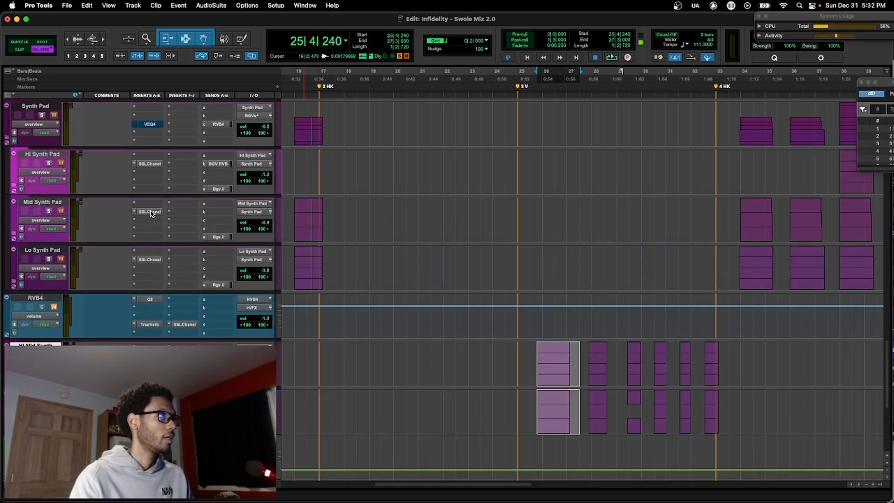
pyautogui.scroll(3, 151, 214)
pyautogui.scroll(-10, 150, 214)
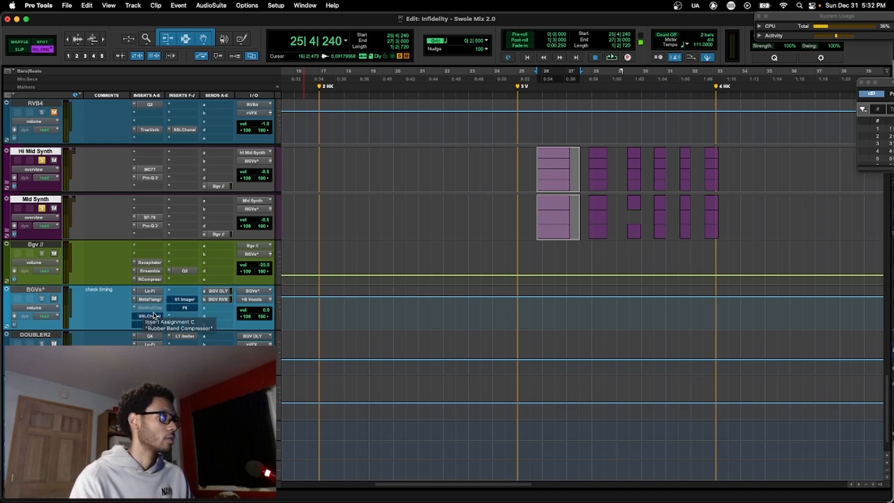
pyautogui.scroll(-1, 153, 315)
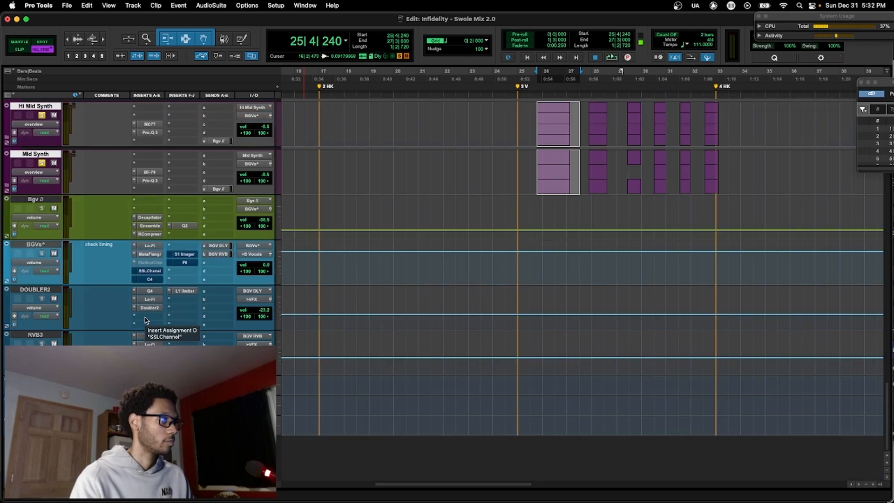
pyautogui.click(149, 271)
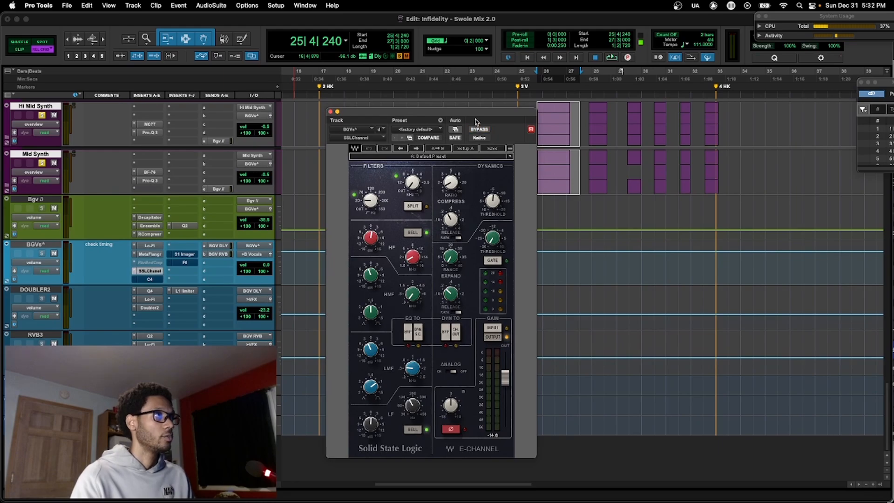
pyautogui.moveTo(466, 116); pyautogui.dragTo(451, 97)
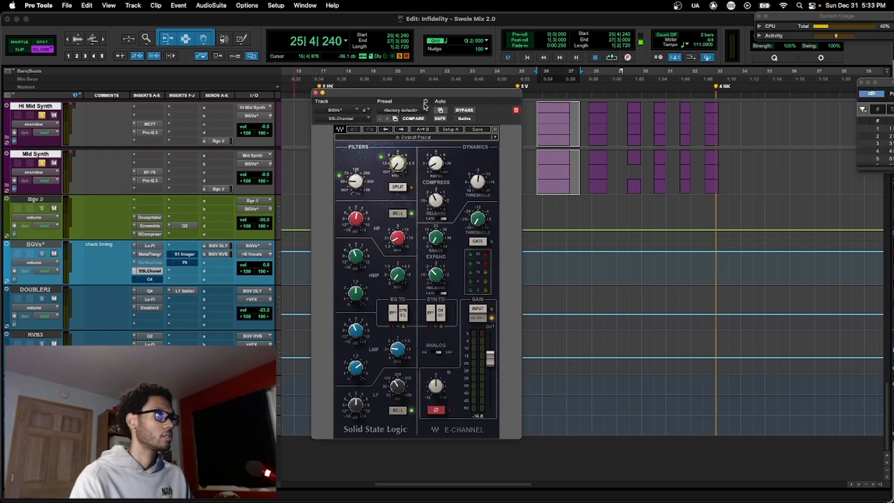
pyautogui.moveTo(428, 97); pyautogui.dragTo(436, 76)
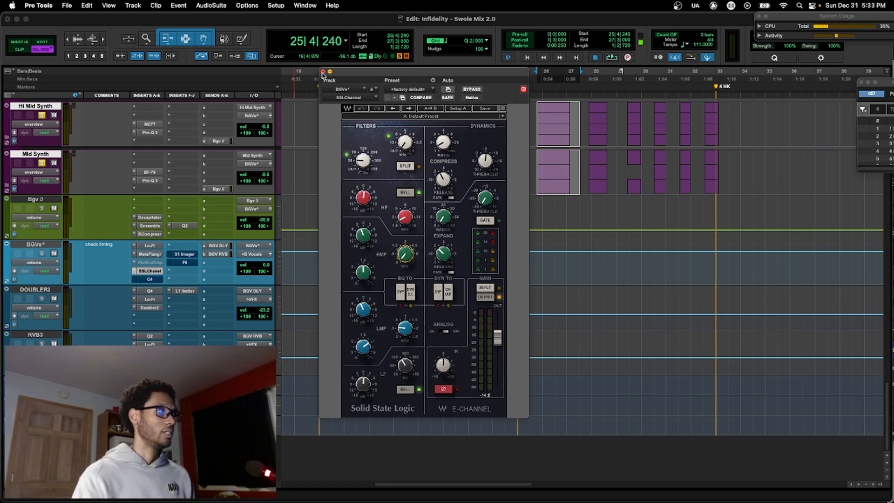
# - Activate the C4 insert on BGVs*, compare playback with it bypassed and active, leave it active and close its window
pyautogui.click(150, 279)
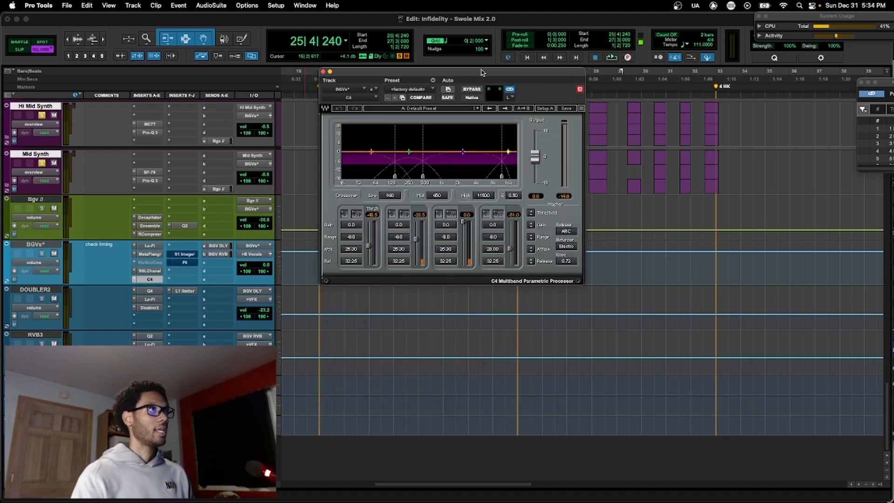
pyautogui.moveTo(482, 70); pyautogui.dragTo(475, 115)
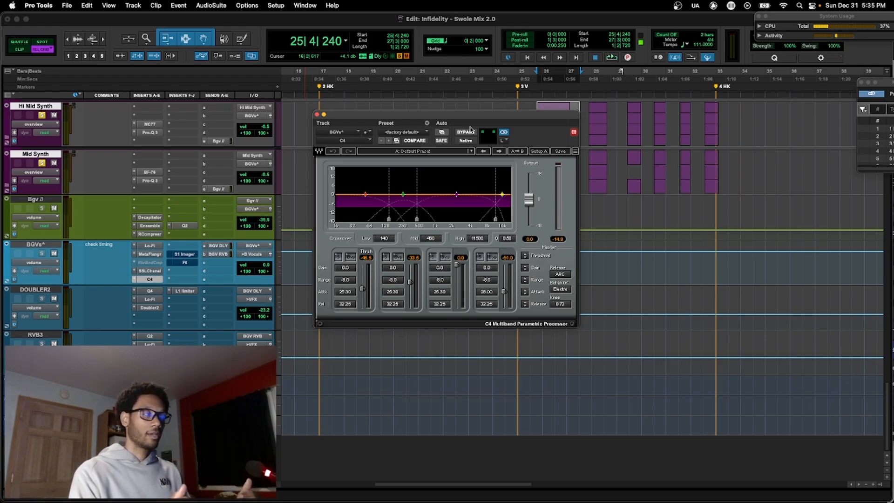
pyautogui.press('space')
pyautogui.press('space')
pyautogui.click(466, 132)
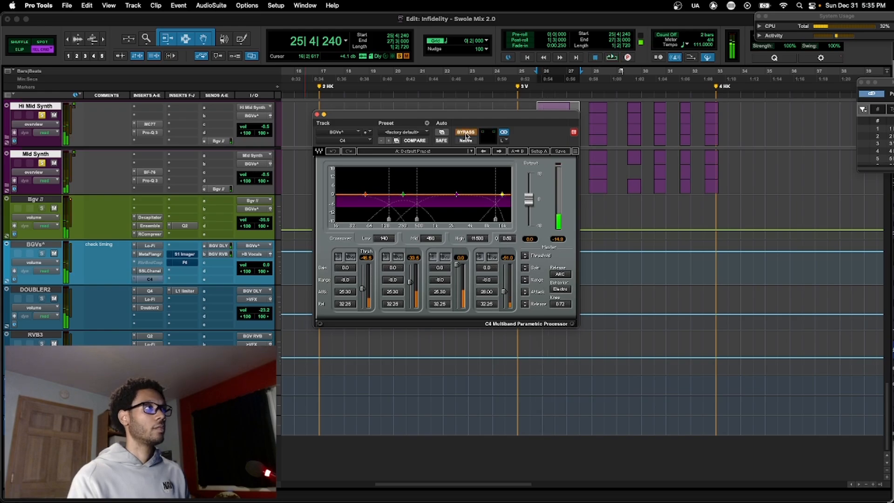
pyautogui.press('space')
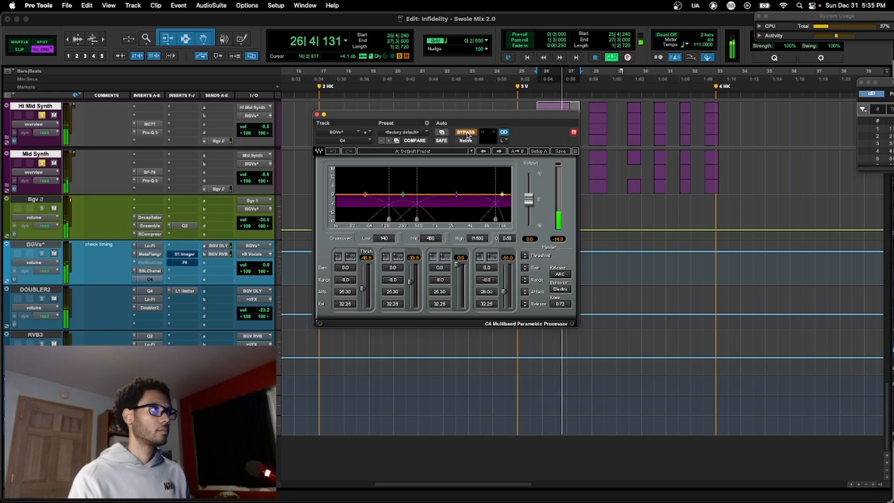
pyautogui.click(467, 134)
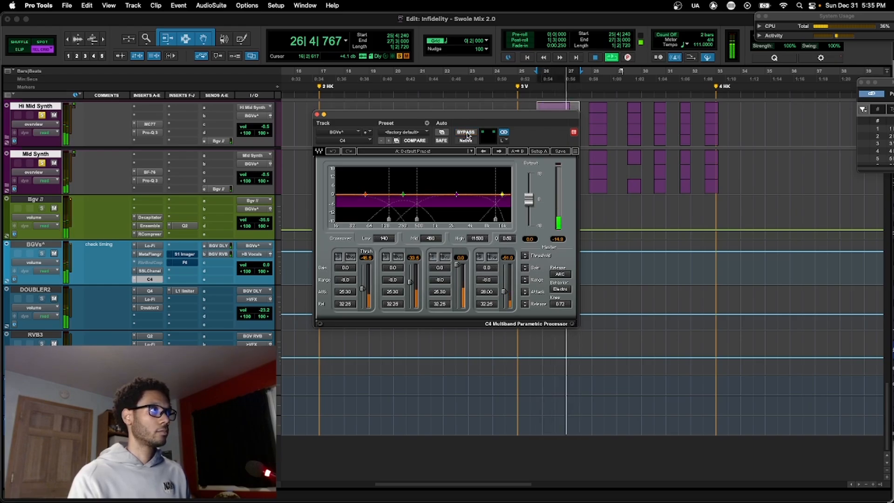
pyautogui.click(467, 134)
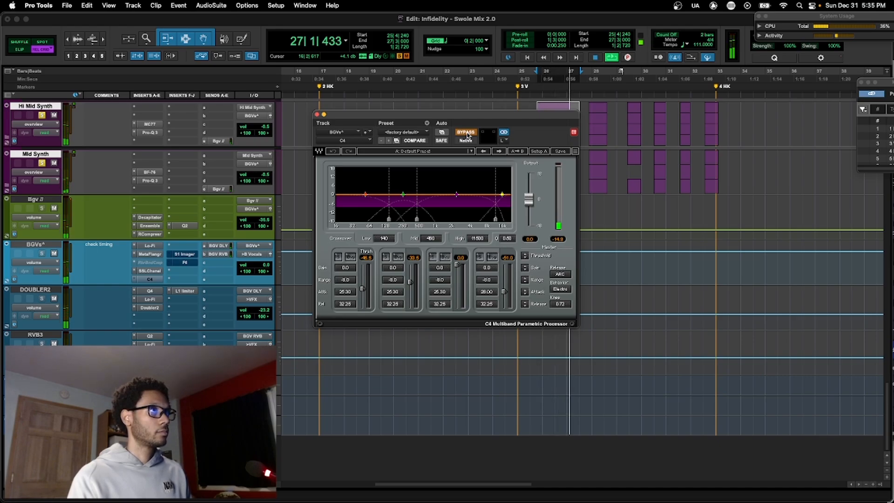
pyautogui.click(466, 134)
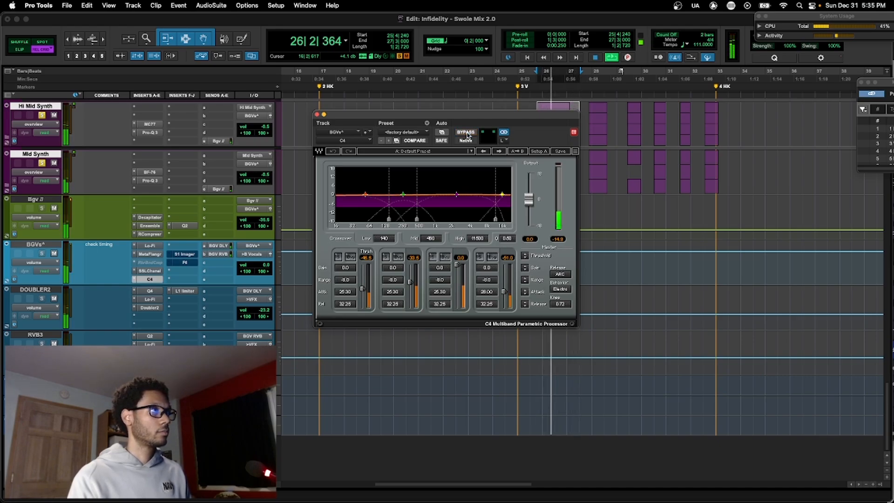
pyautogui.press('space')
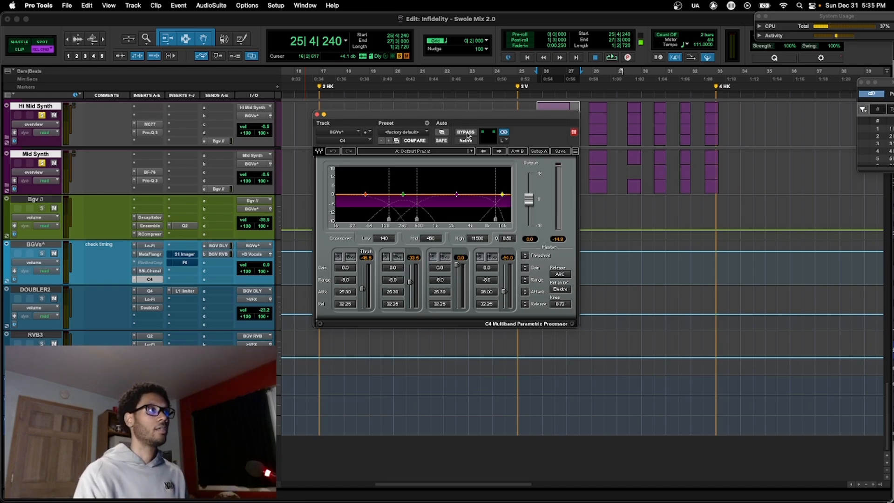
pyautogui.click(316, 114)
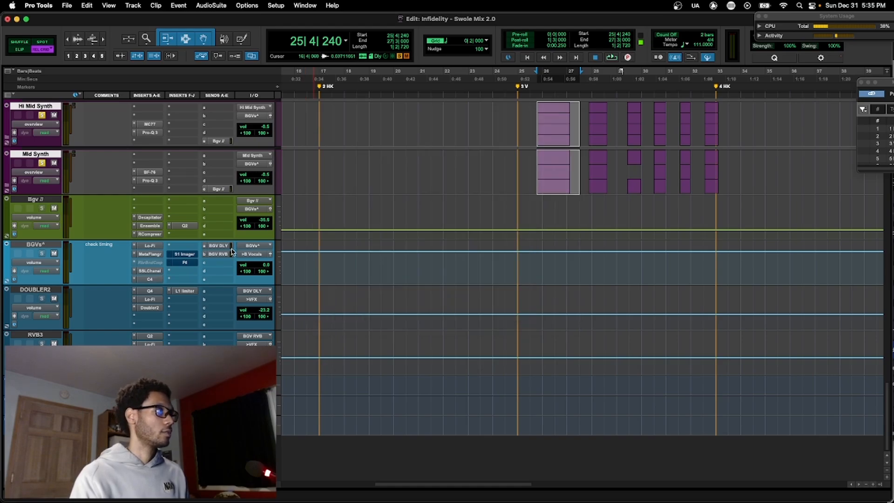
# - Open the S1 Imager on BGVs*, compare the synth vocals with it bypassed and active, leave it active and stop playback
pyautogui.click(188, 255)
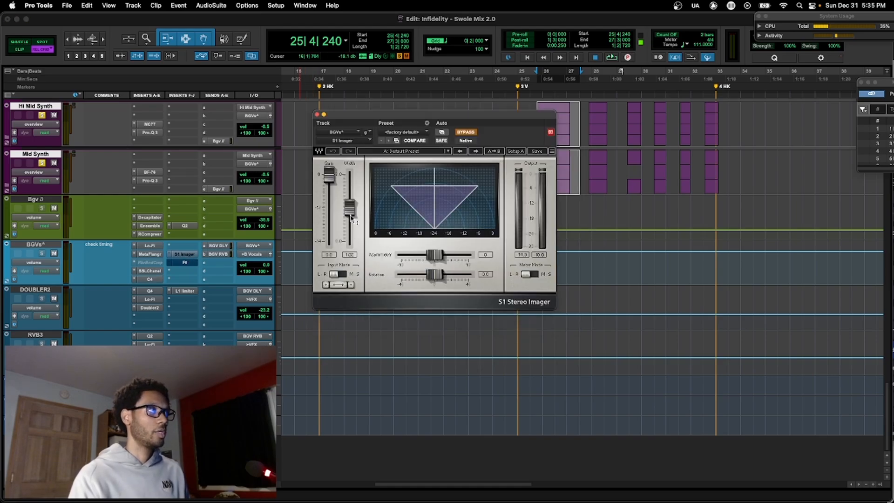
pyautogui.click(465, 132)
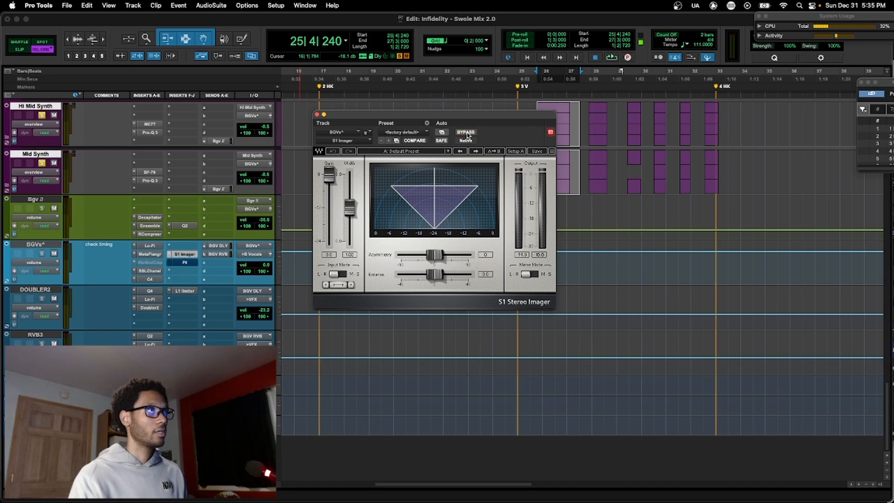
pyautogui.click(465, 132)
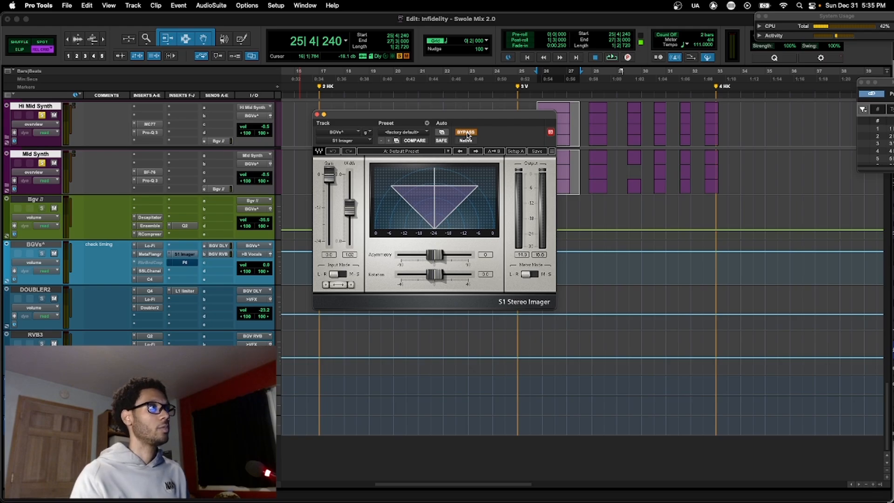
pyautogui.press('space')
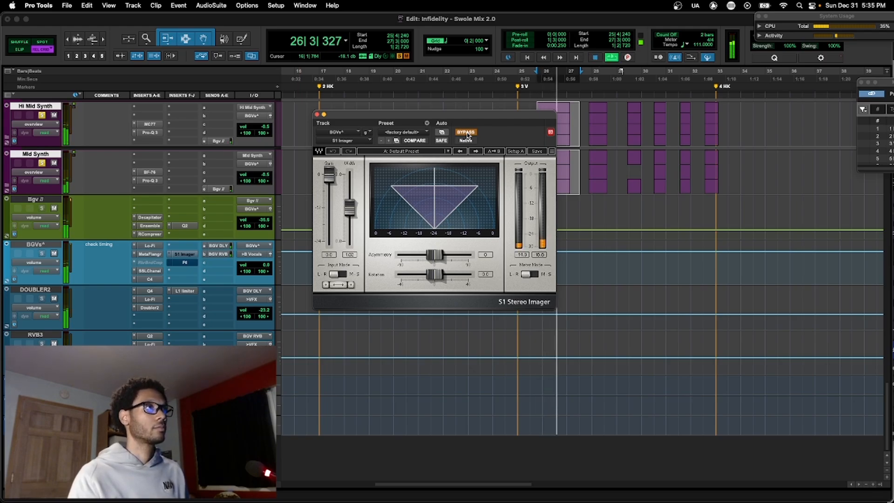
pyautogui.click(467, 134)
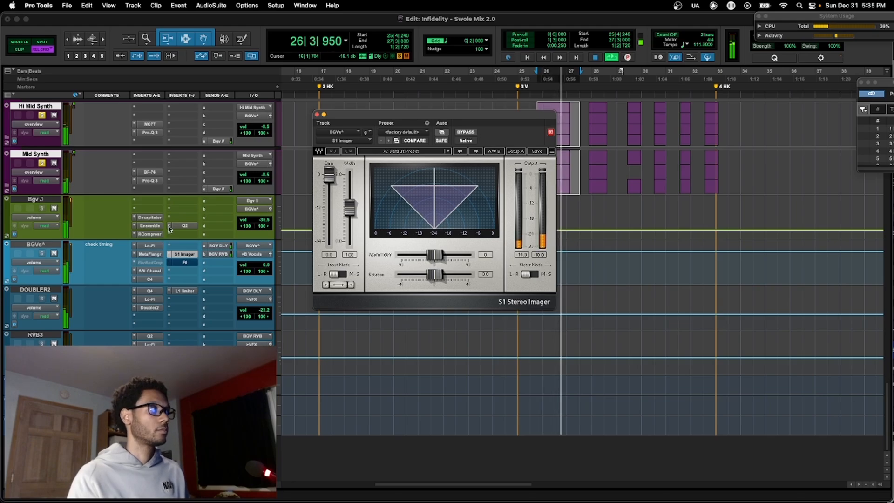
pyautogui.press('space')
# - Examine the F6 dynamic EQ bands on BGVs* against the C4 multiband settings, finishing on the F6
pyautogui.click(184, 262)
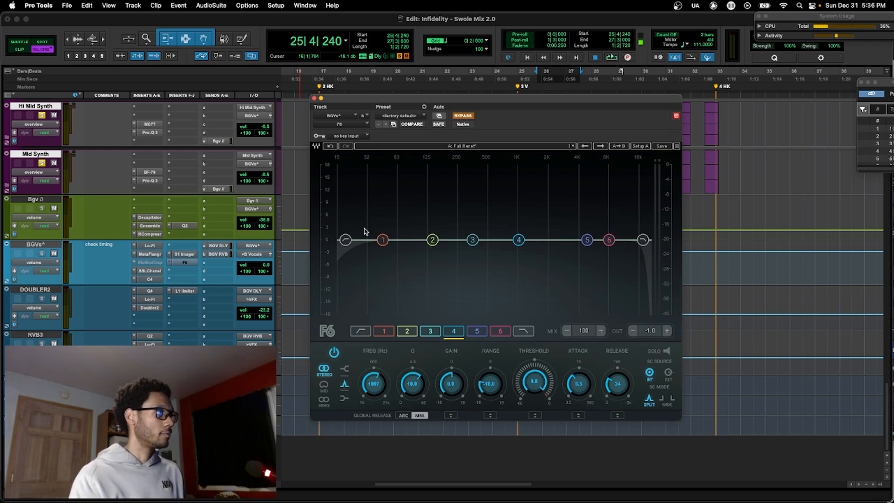
pyautogui.click(150, 279)
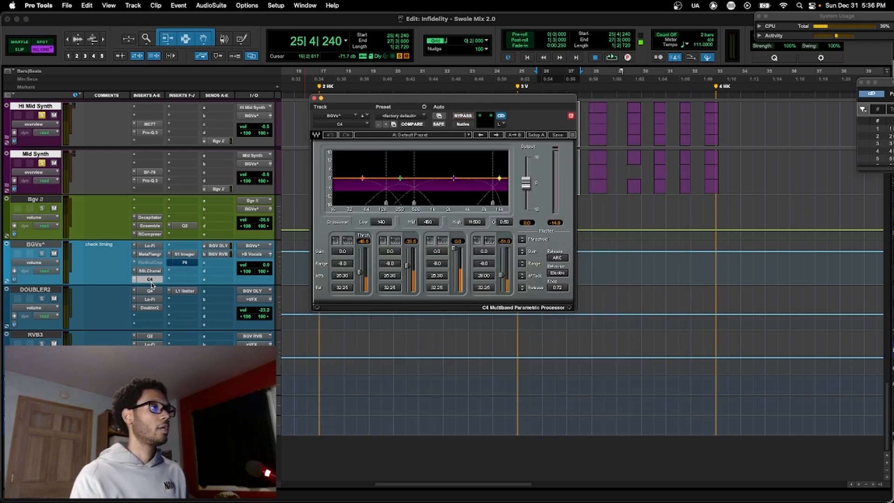
pyautogui.click(186, 263)
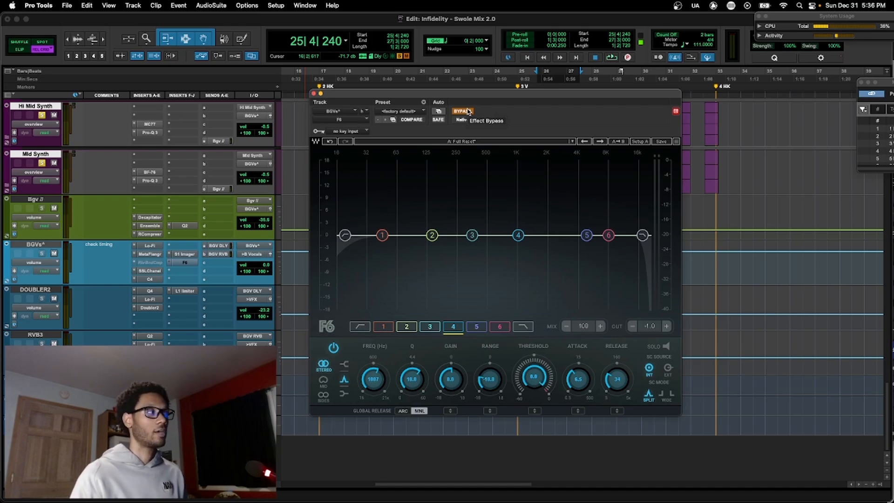
pyautogui.click(151, 278)
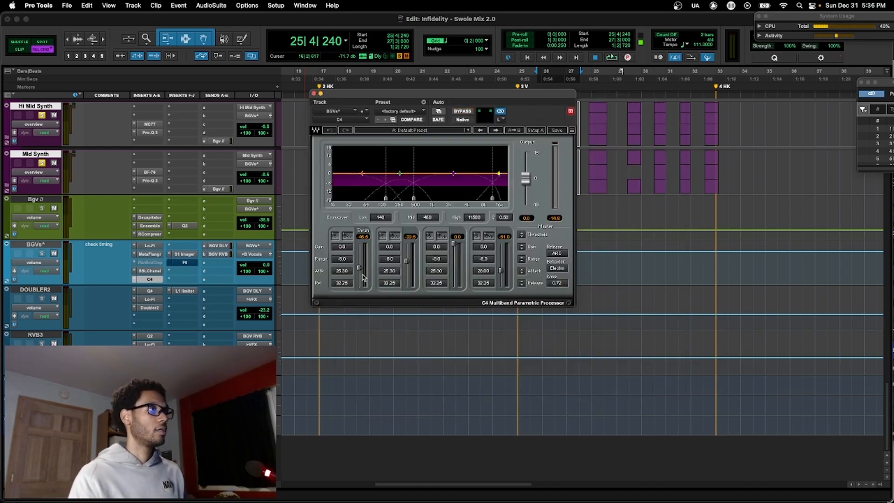
pyautogui.click(189, 262)
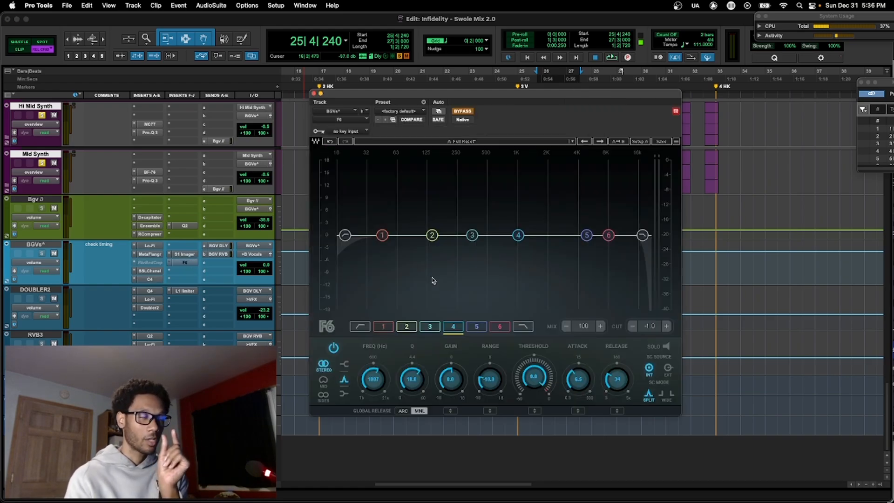
pyautogui.click(150, 279)
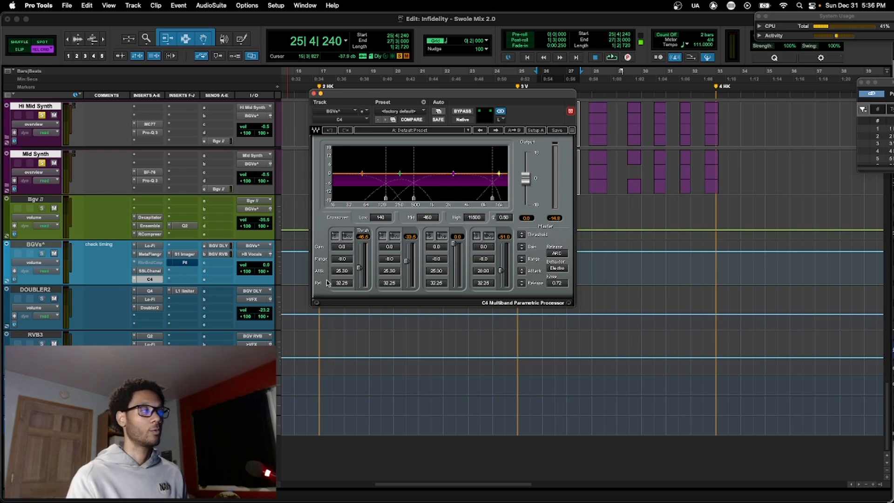
pyautogui.click(189, 264)
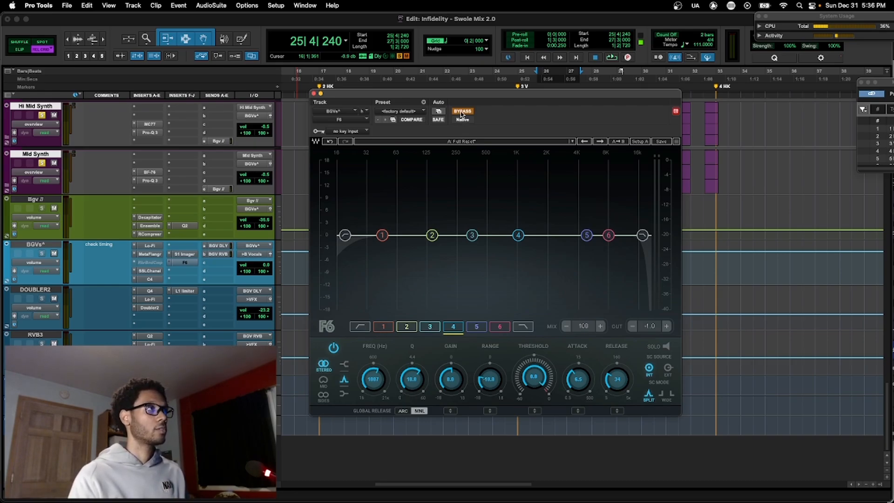
# - Compare BGVs* playback with the F6 bypassed and active, leave it active, stop playback and close its window
pyautogui.press('space')
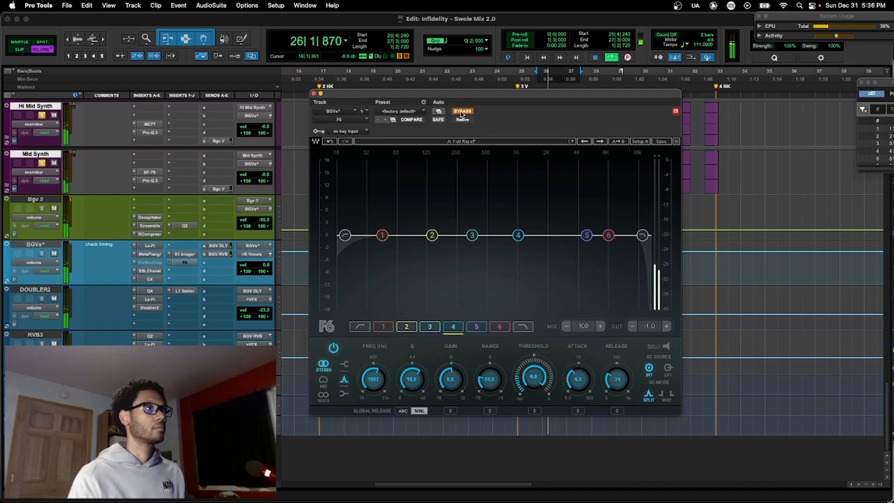
pyautogui.click(460, 114)
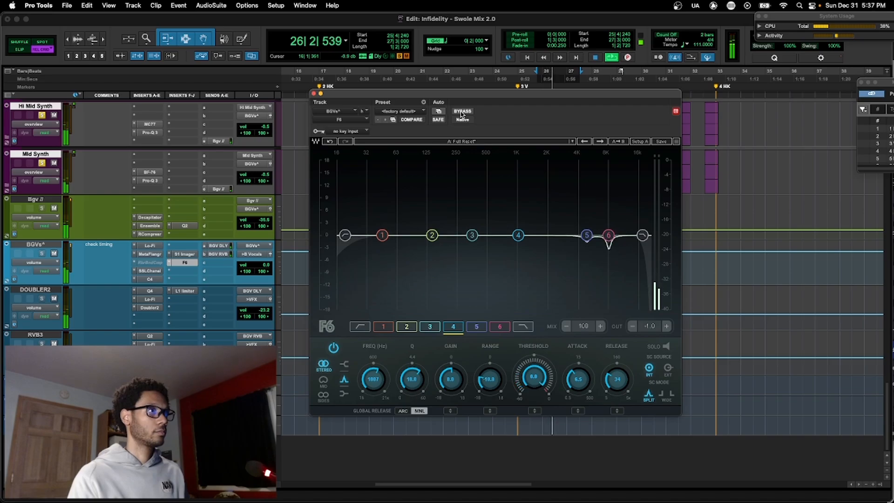
pyautogui.click(461, 114)
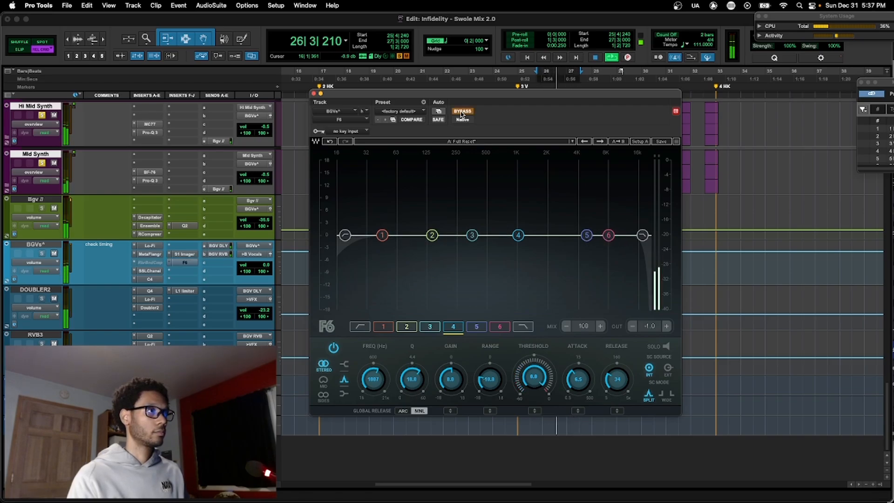
pyautogui.click(461, 114)
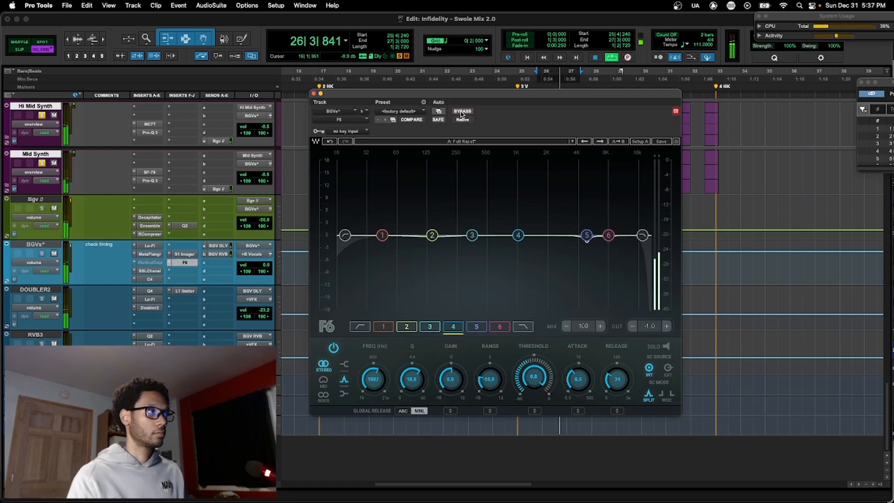
pyautogui.press('space')
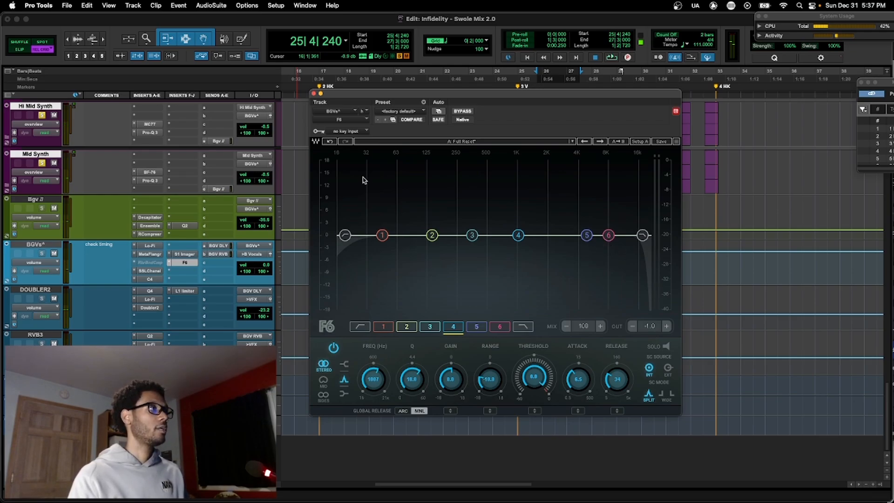
pyautogui.click(312, 93)
# - Select the Mid Synth Pad clip from bar 14 to 15|3 in the first hook and solo the Synth Pad track
pyautogui.scroll(6, 367, 166)
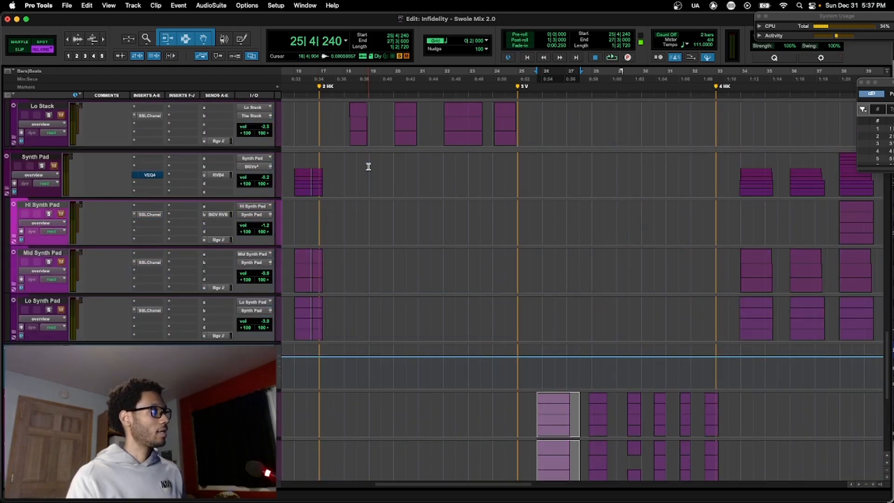
pyautogui.scroll(1, 368, 167)
pyautogui.scroll(-1, 368, 167)
pyautogui.hscroll(-10, 368, 167)
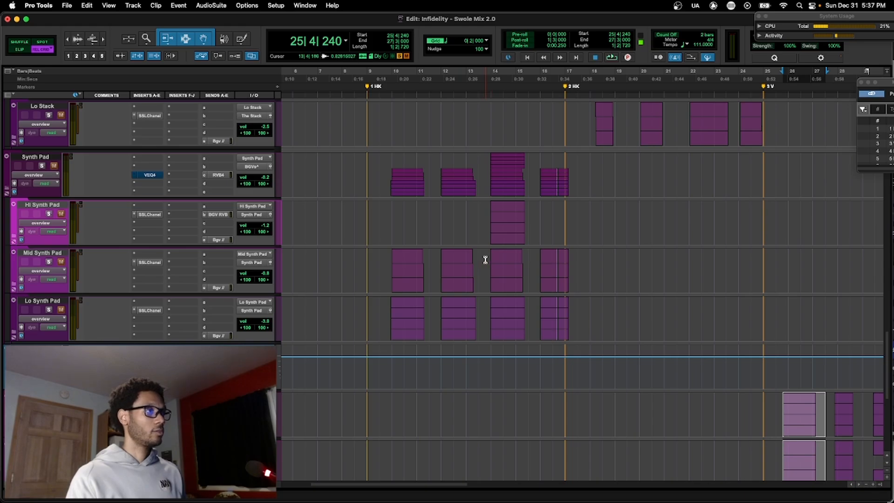
pyautogui.moveTo(485, 261); pyautogui.dragTo(525, 261)
pyautogui.click(41, 166)
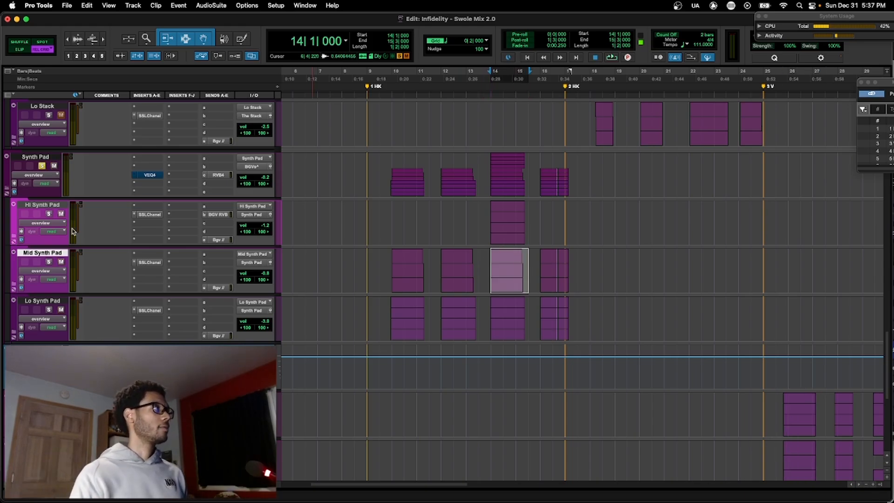
# - Open the VEQ4 equalizer on the Synth Pad track and place its window over the arrangement
pyautogui.click(150, 175)
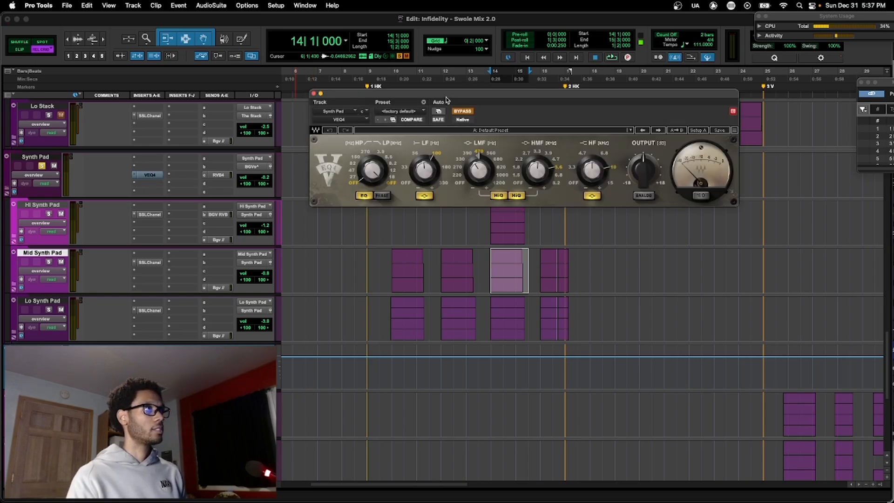
pyautogui.moveTo(446, 100); pyautogui.dragTo(323, 129)
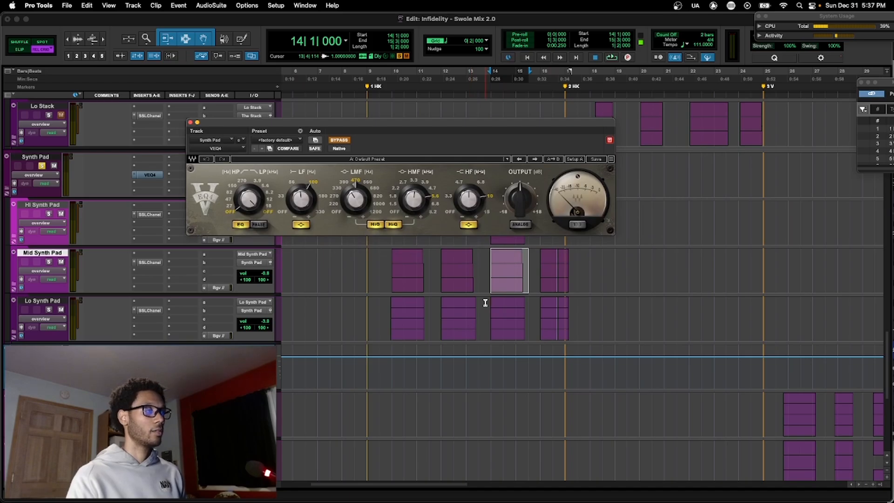
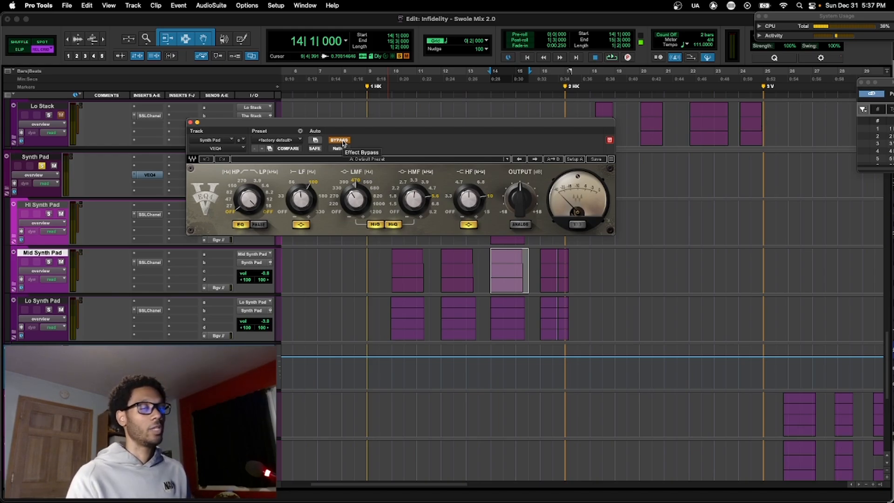
pyautogui.moveTo(352, 127); pyautogui.dragTo(461, 115)
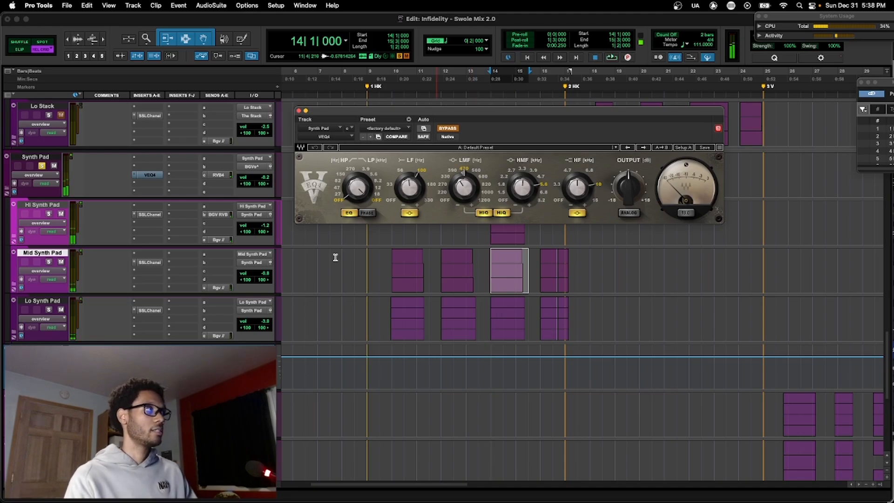
# - Compare Synth Pad playback with the VEQ4 bypassed and active, leave it active, stop playback and close the plug-in
pyautogui.press('space')
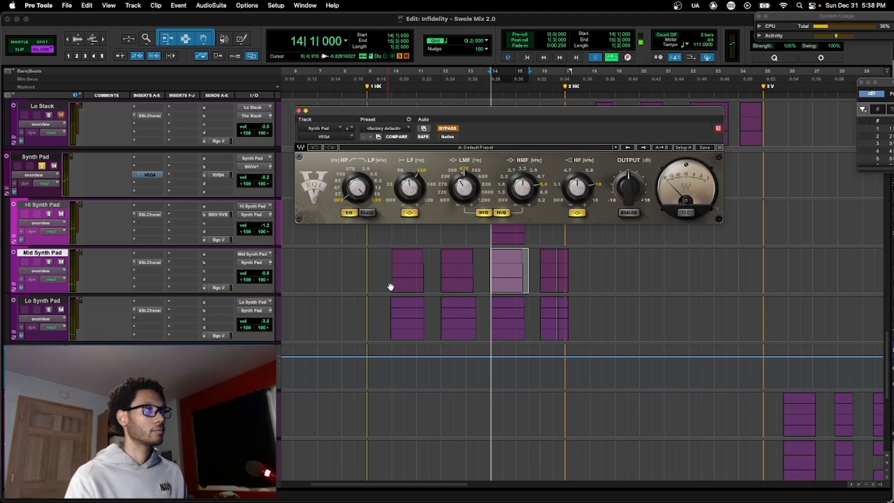
pyautogui.click(447, 128)
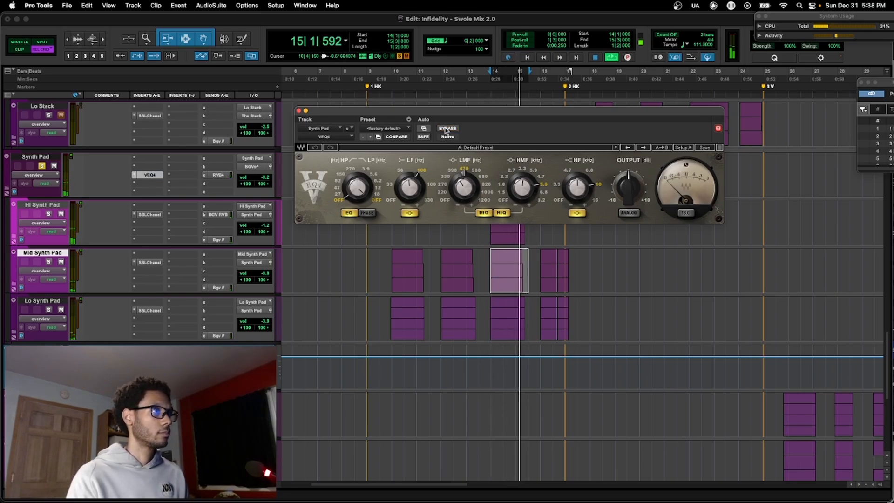
pyautogui.click(447, 129)
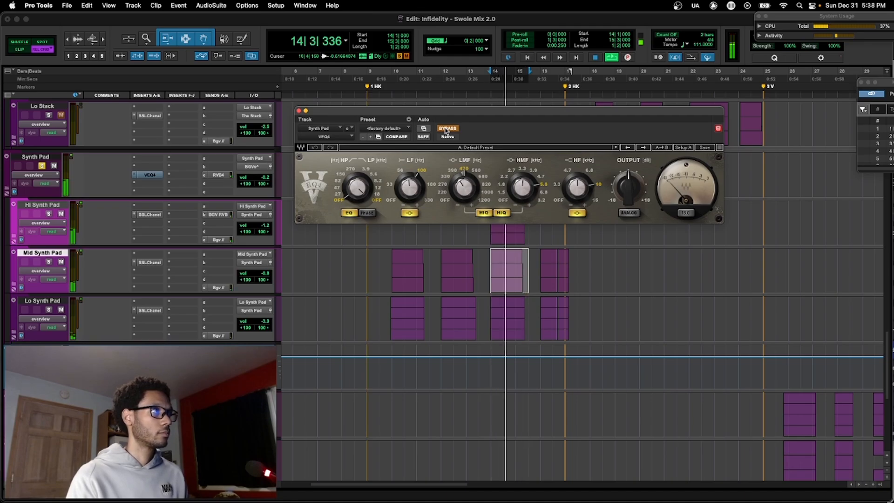
pyautogui.click(447, 129)
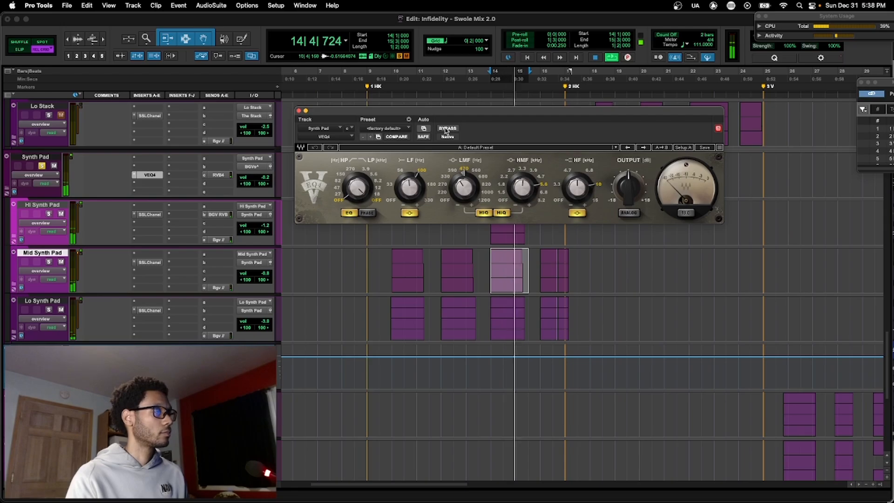
pyautogui.press('space')
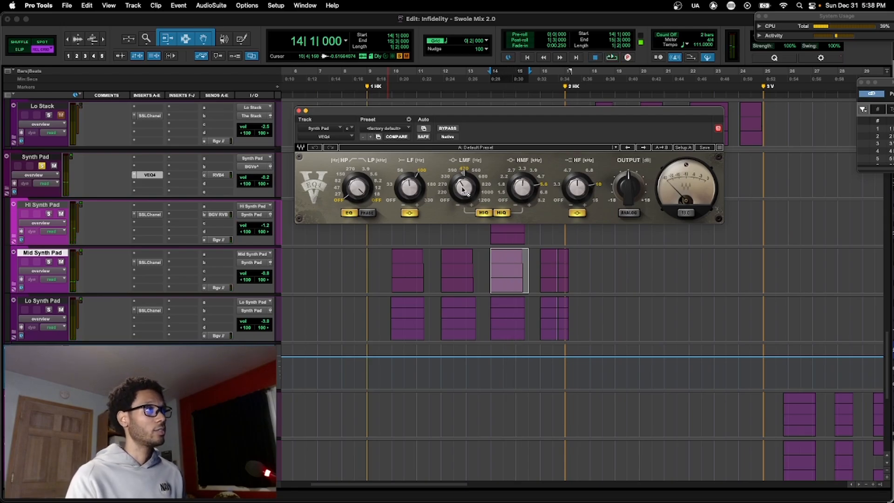
pyautogui.moveTo(466, 192)
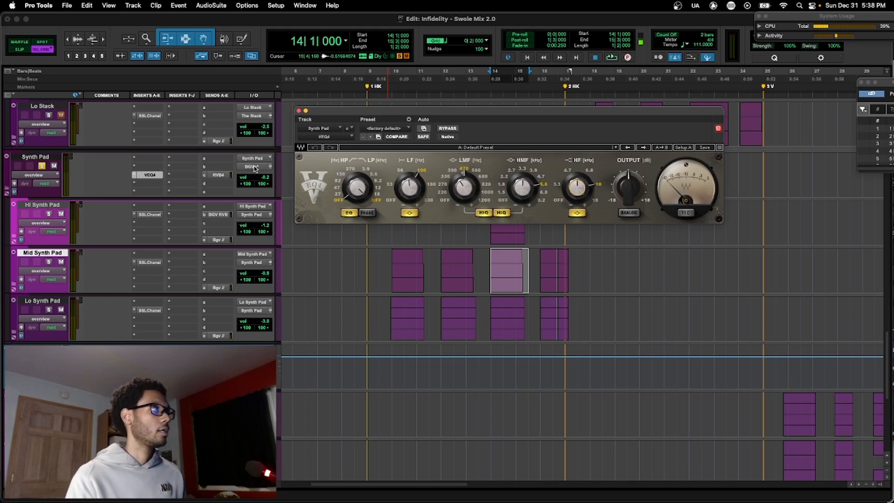
pyautogui.click(299, 111)
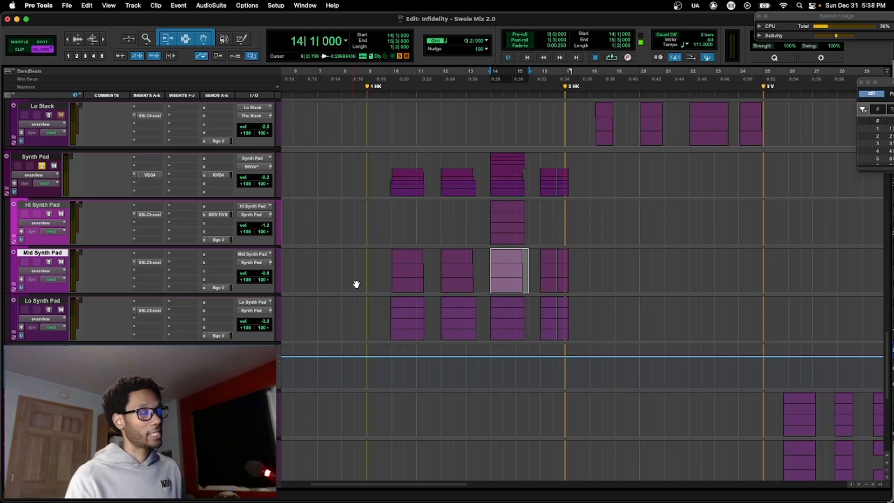
# - Select the Mid Stack clip from bar 22 to 24, open The Stack's VEQ4 and solo The Stack
pyautogui.scroll(6, 356, 283)
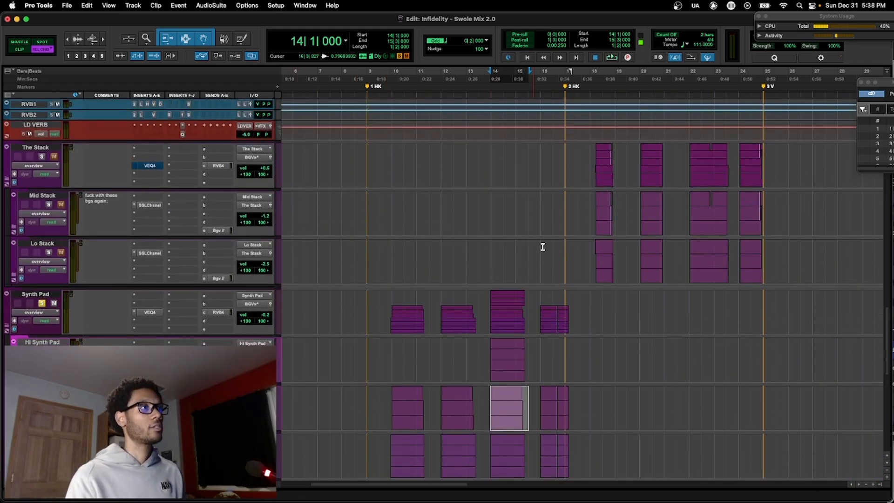
pyautogui.click(590, 205)
pyautogui.moveTo(684, 206); pyautogui.dragTo(738, 212)
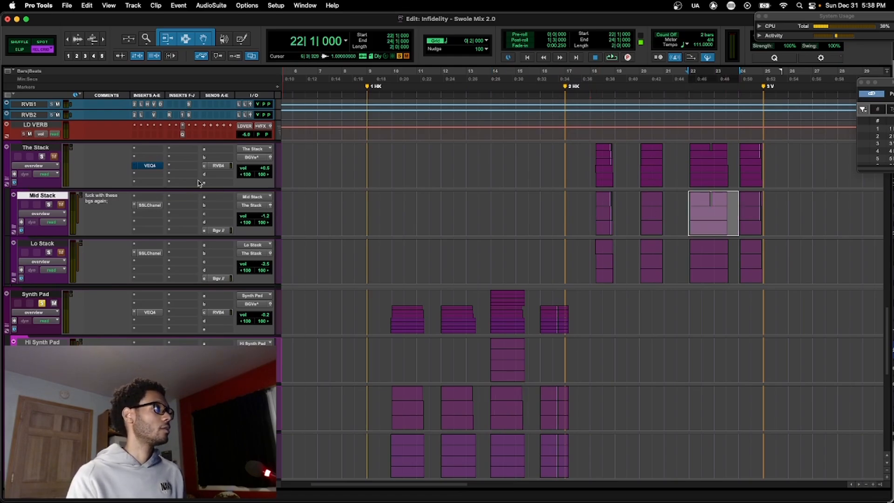
pyautogui.click(159, 167)
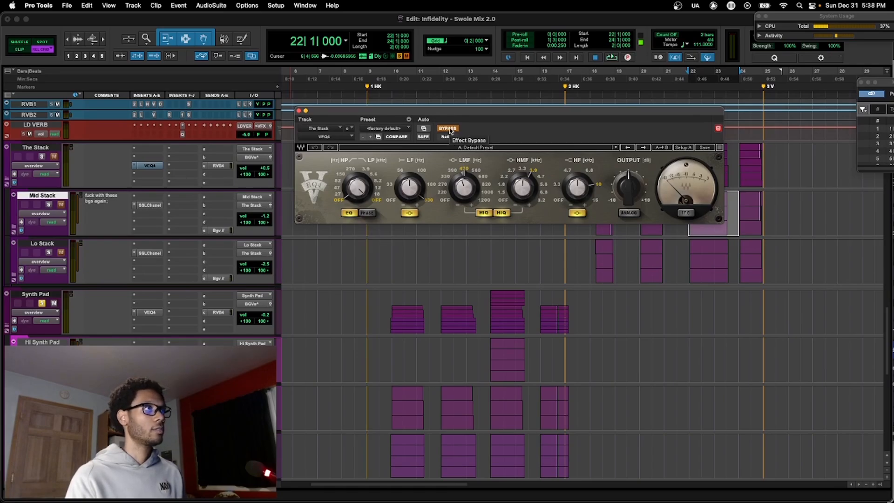
pyautogui.click(45, 158)
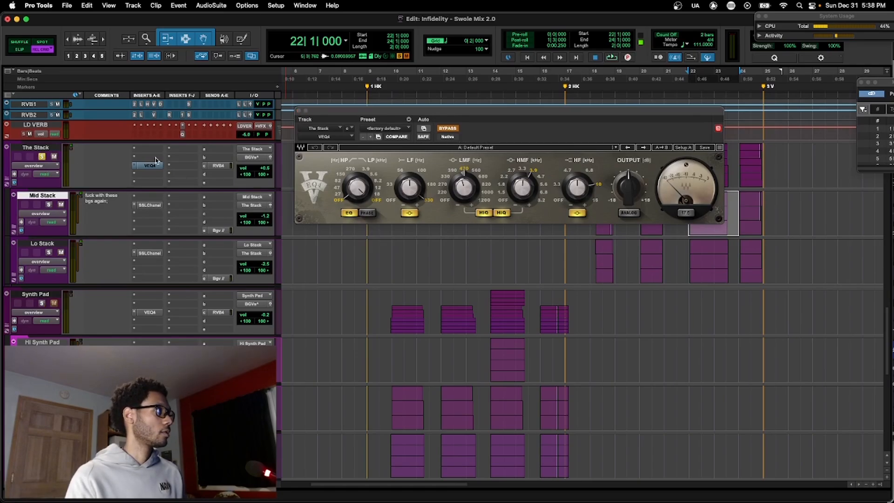
# - Play the stack vocals with the VEQ4 bypassed and active, leave it active, stop playback, examine its bands and close it
pyautogui.press('space')
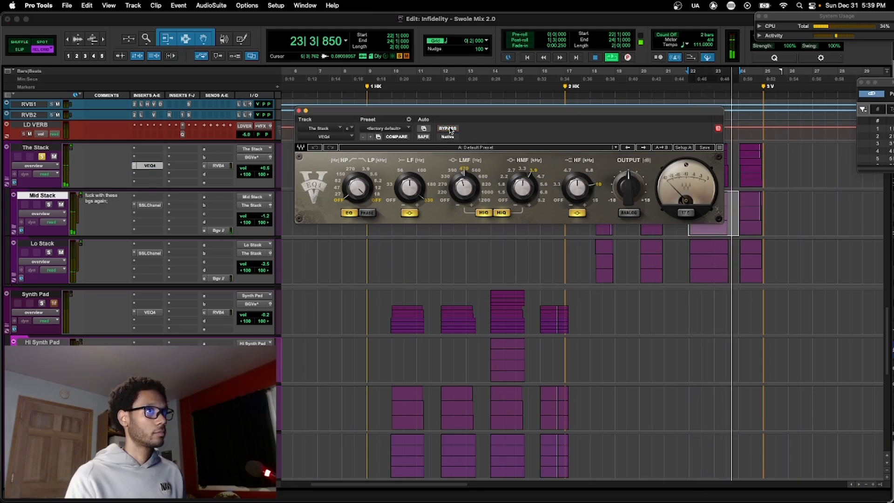
pyautogui.click(447, 129)
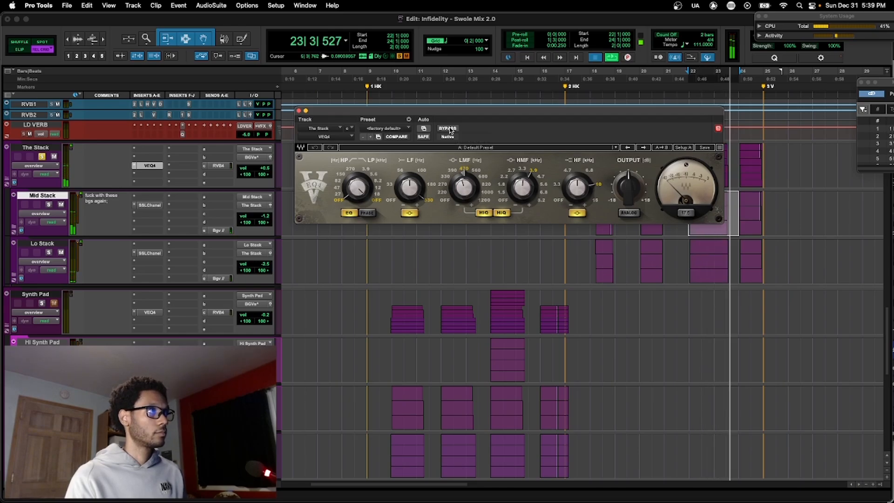
pyautogui.press('space')
pyautogui.moveTo(412, 192)
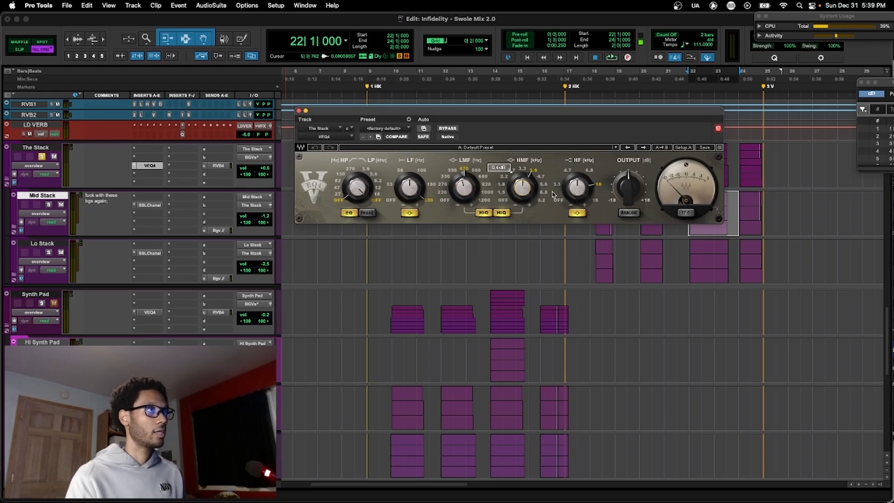
pyautogui.moveTo(576, 195)
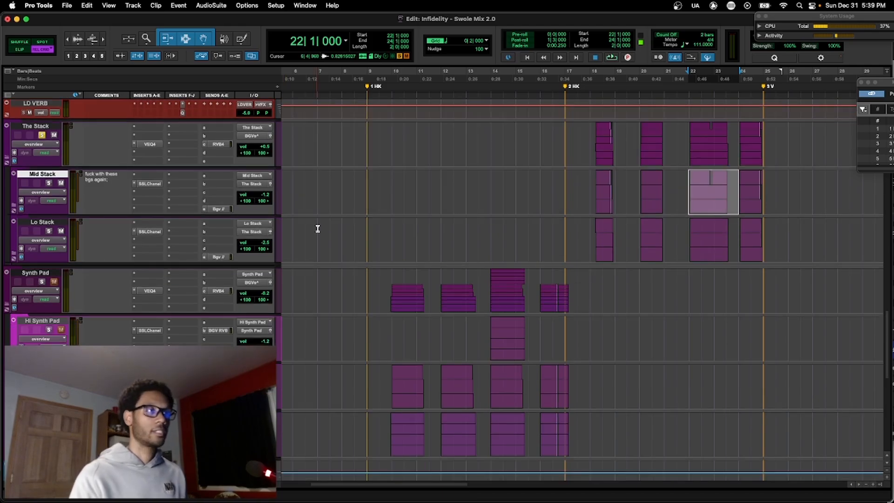
pyautogui.click(298, 110)
# - Select the Hi, Mid and Lo Synth Pad clips from bar 14 to 16 and unmute the RVB4 track
pyautogui.scroll(-5, 316, 230)
pyautogui.scroll(-3, 317, 229)
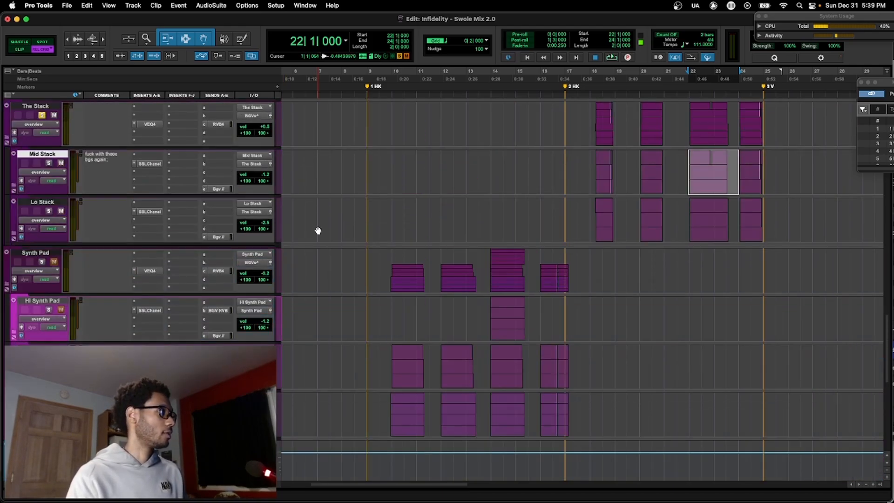
pyautogui.scroll(5, 248, 278)
pyautogui.scroll(-1, 248, 278)
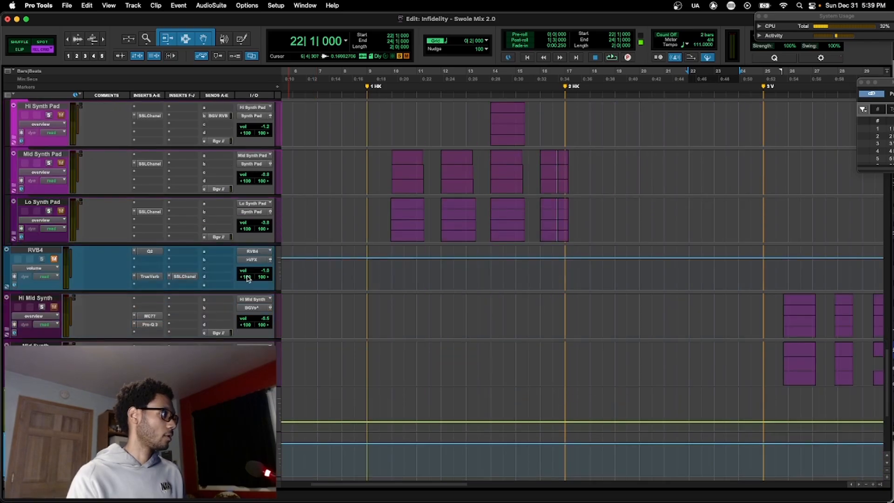
pyautogui.scroll(2, 202, 345)
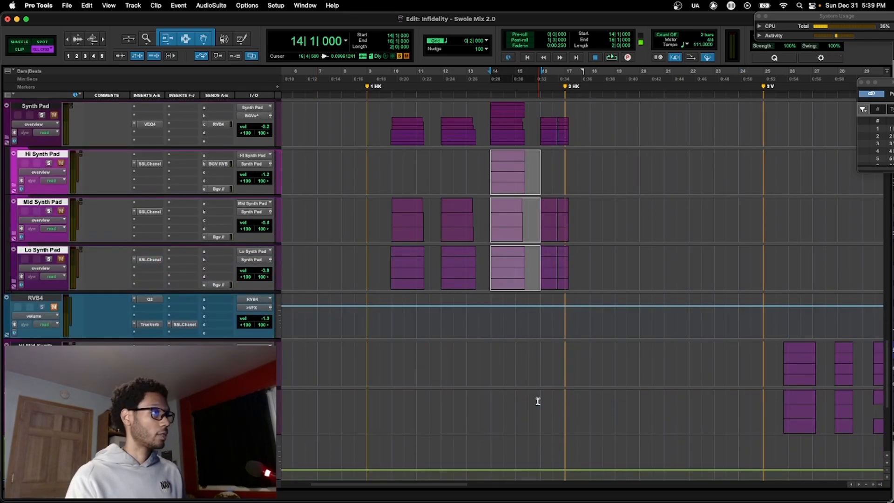
pyautogui.click(53, 307)
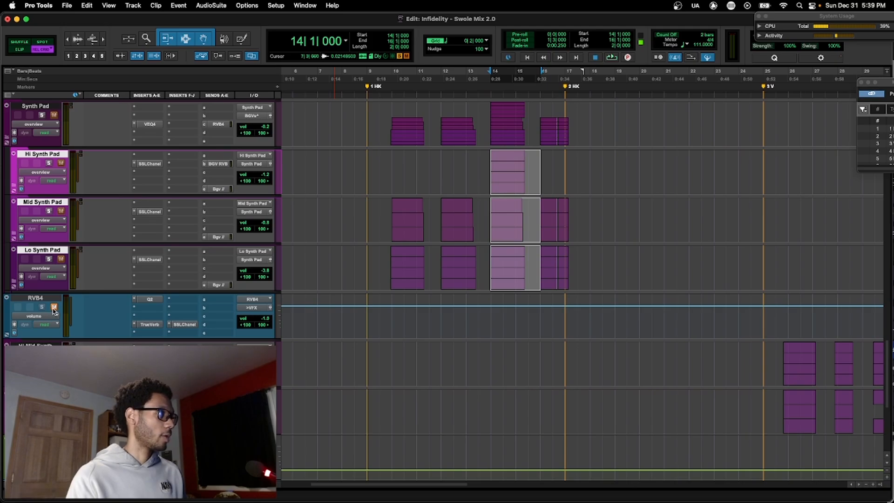
# - Open the TrueVerb insert on RVB4, examine its reverb settings and close its window
pyautogui.click(149, 324)
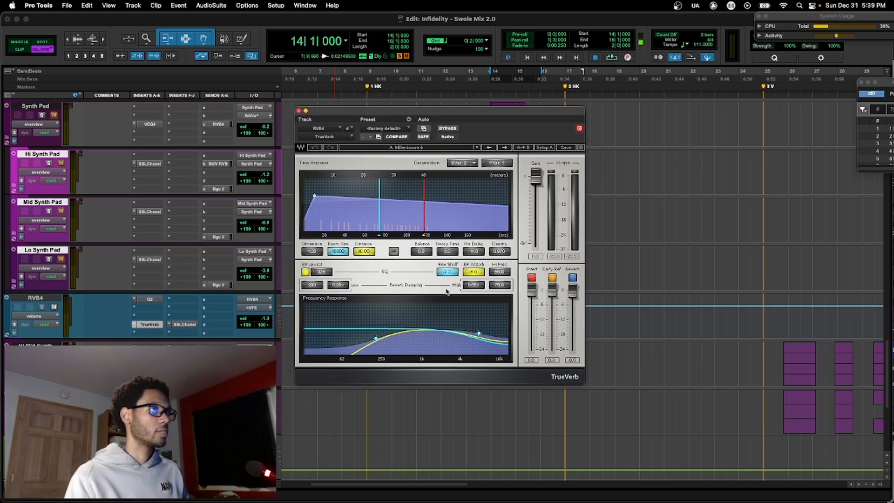
pyautogui.moveTo(497, 114); pyautogui.dragTo(523, 122)
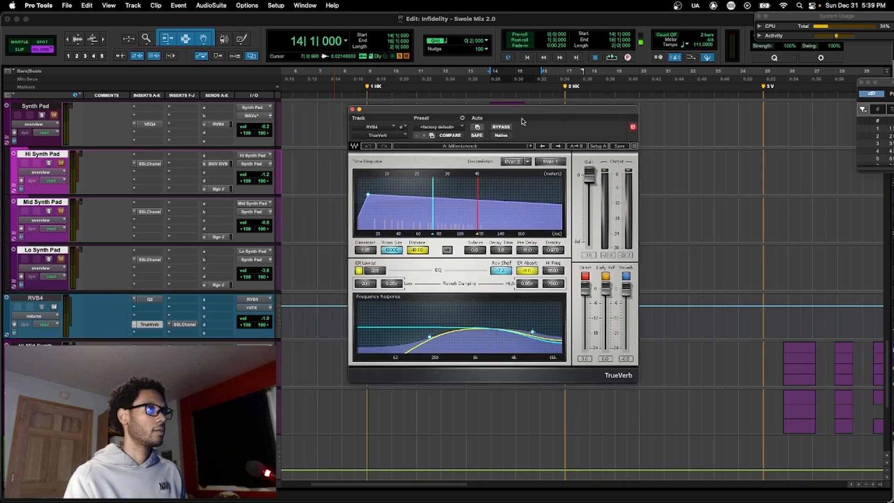
pyautogui.click(352, 109)
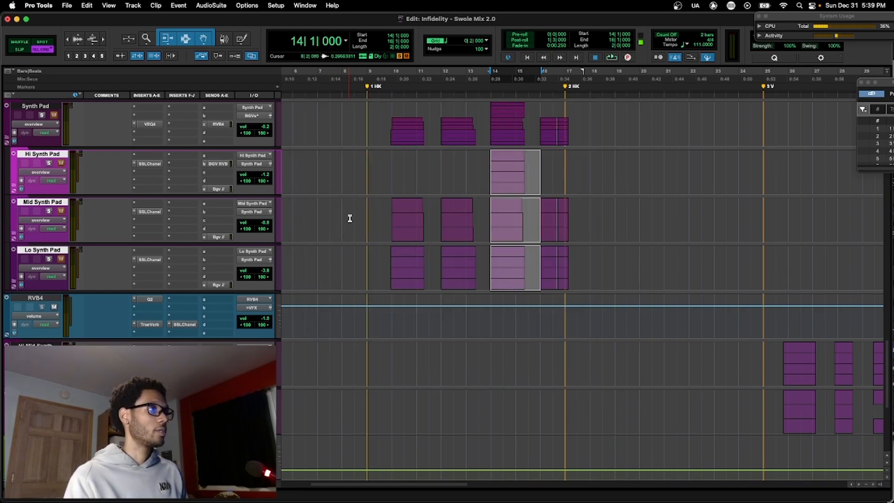
pyautogui.scroll(3, 470, 251)
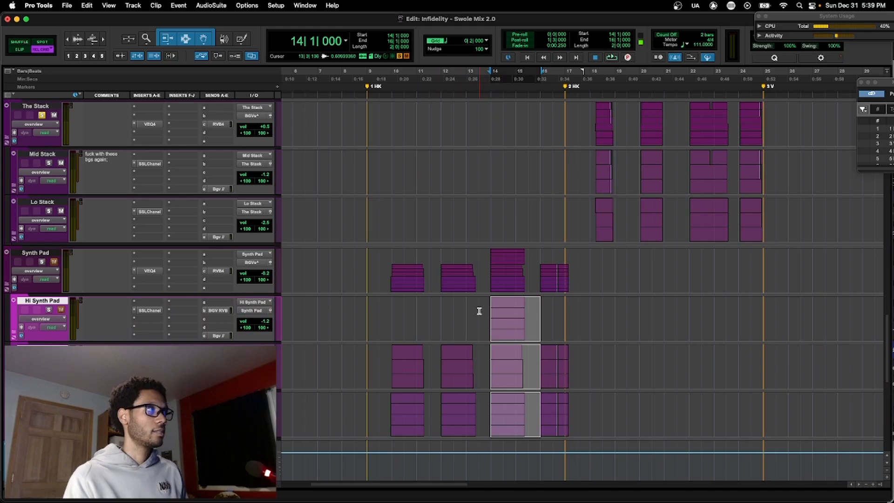
pyautogui.scroll(1, 508, 316)
pyautogui.scroll(-1, 508, 316)
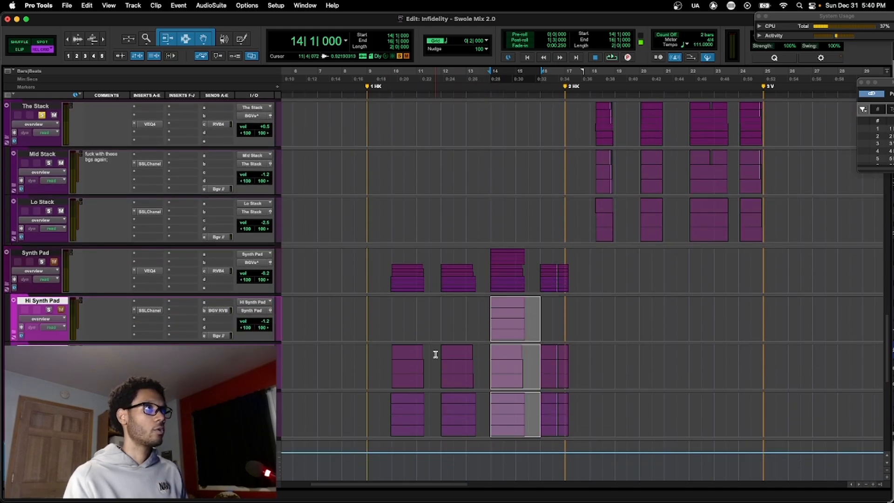
pyautogui.scroll(-5, 628, 327)
pyautogui.hscroll(5, 628, 327)
pyautogui.hscroll(-5, 617, 312)
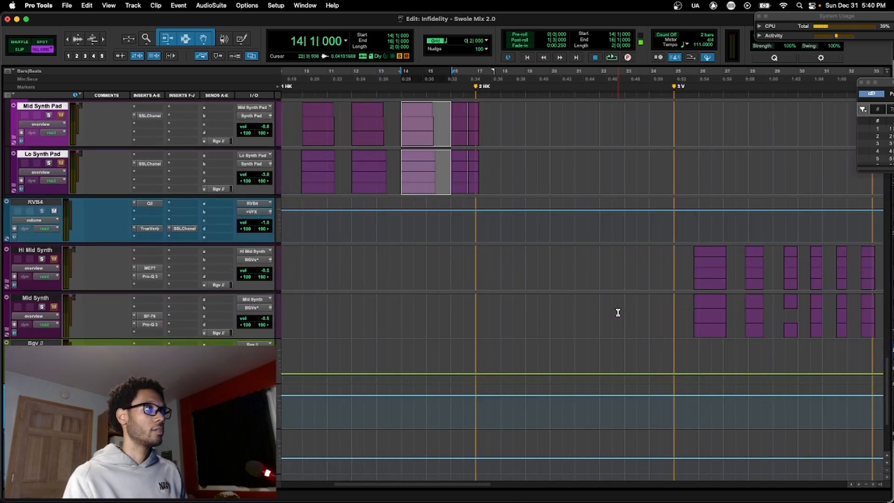
# - Examine the remaining RVB4 inserts: the Q2 equalizer, and the SSLChannel's filters, low-frequency EQ knobs and compressor threshold
pyautogui.scroll(3, 617, 313)
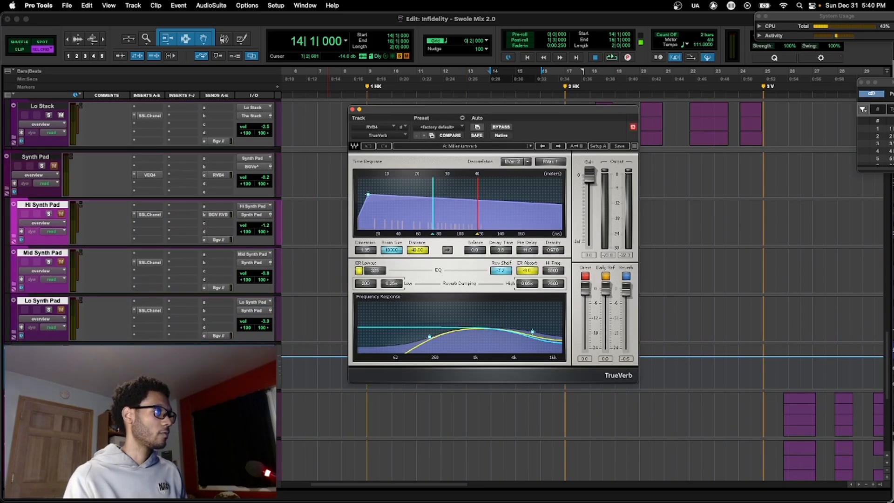
pyautogui.click(149, 350)
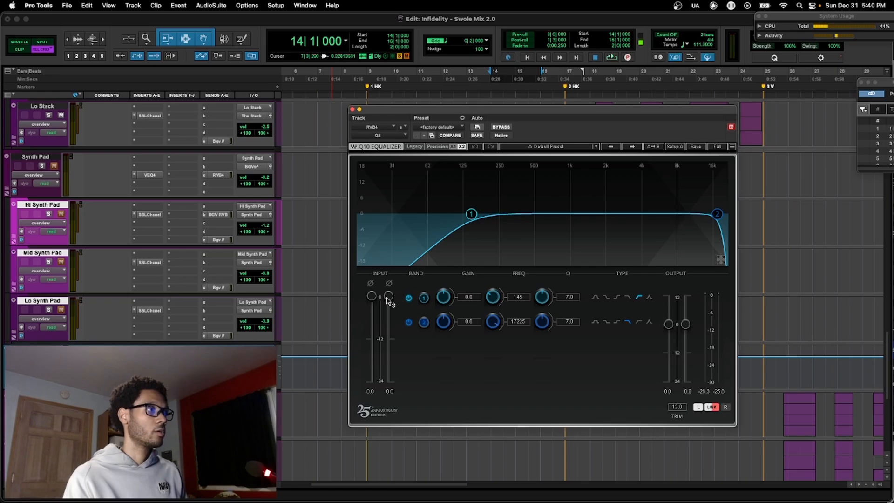
pyautogui.click(184, 375)
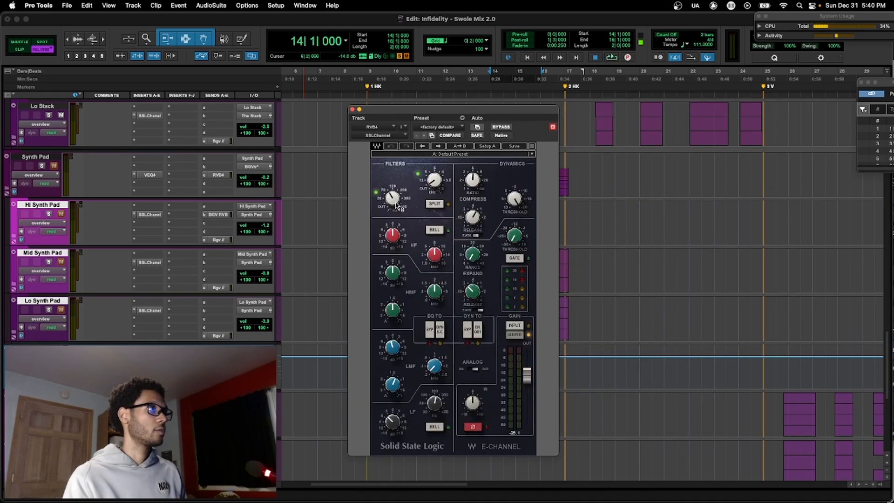
pyautogui.click(439, 182)
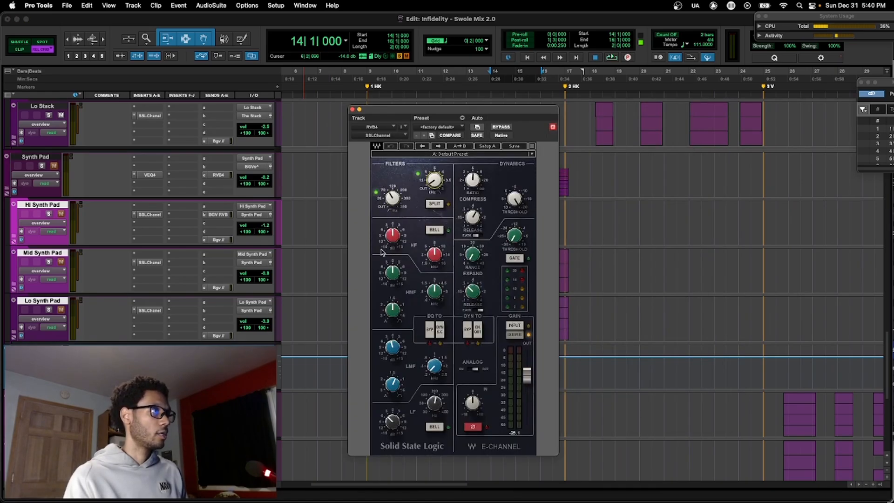
pyautogui.click(394, 352)
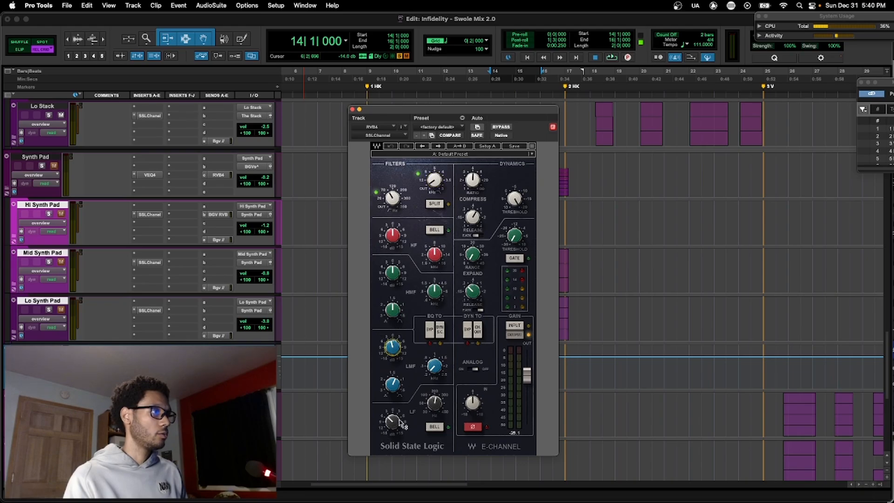
pyautogui.click(392, 421)
pyautogui.click(514, 198)
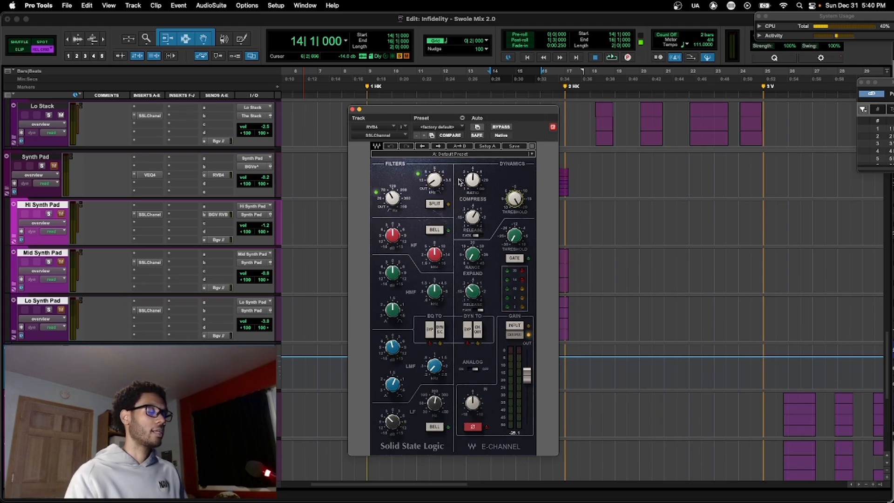
# - Close the SSLChannel, examine the Synth Pad's RVB4 send level and the RVB4 output level, and close the fader window
pyautogui.click(352, 109)
pyautogui.click(216, 175)
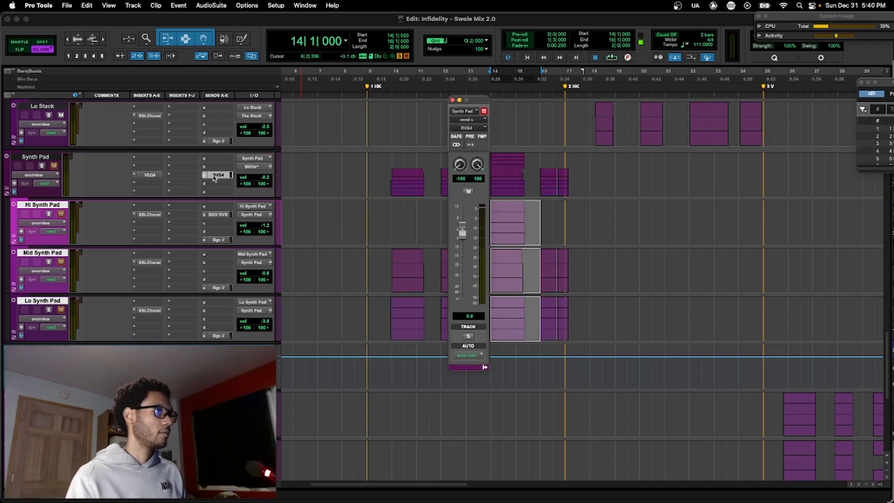
pyautogui.doubleClick(214, 176)
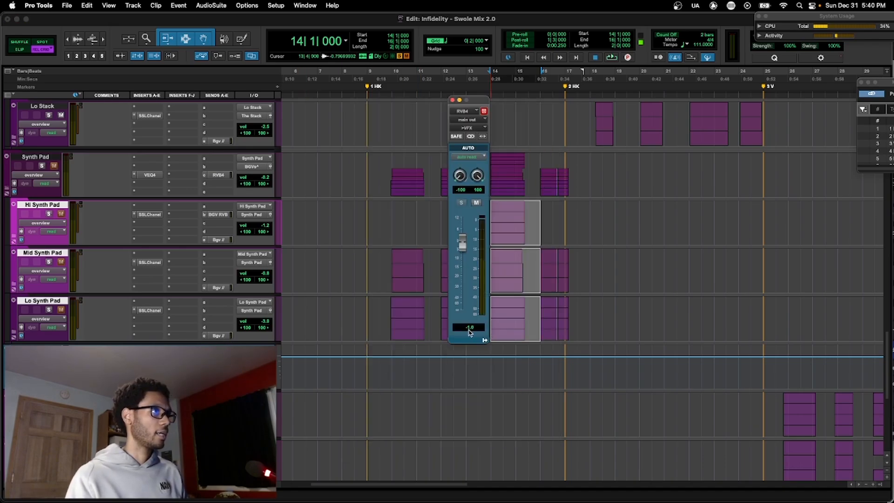
pyautogui.click(452, 100)
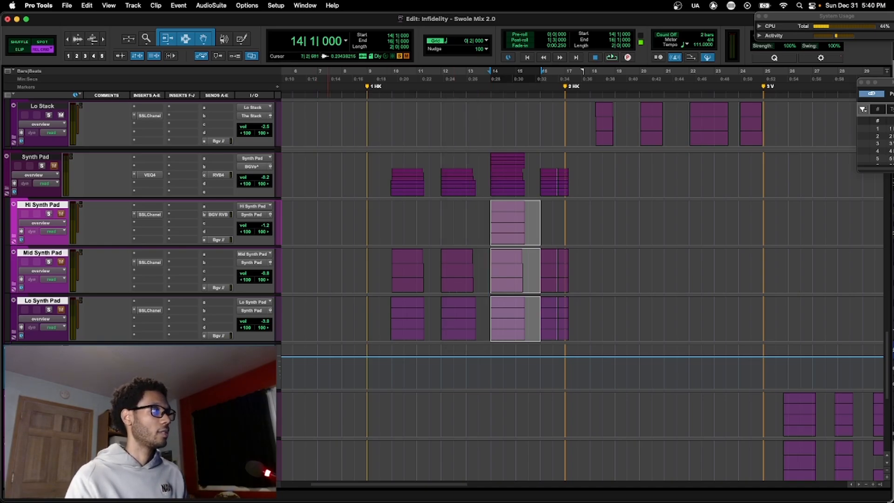
# - Solo the Synth Pad and The Stack folder tracks, and extend the synth pad selection from bar 14 to bar 21
pyautogui.click(42, 166)
pyautogui.scroll(5, 44, 154)
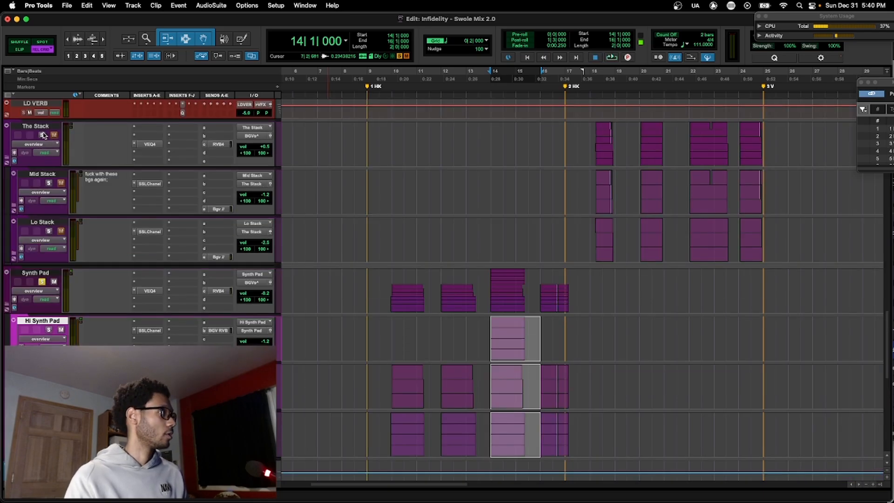
pyautogui.click(43, 136)
pyautogui.scroll(-9, 223, 236)
pyautogui.scroll(4, 263, 252)
pyautogui.scroll(2, 264, 254)
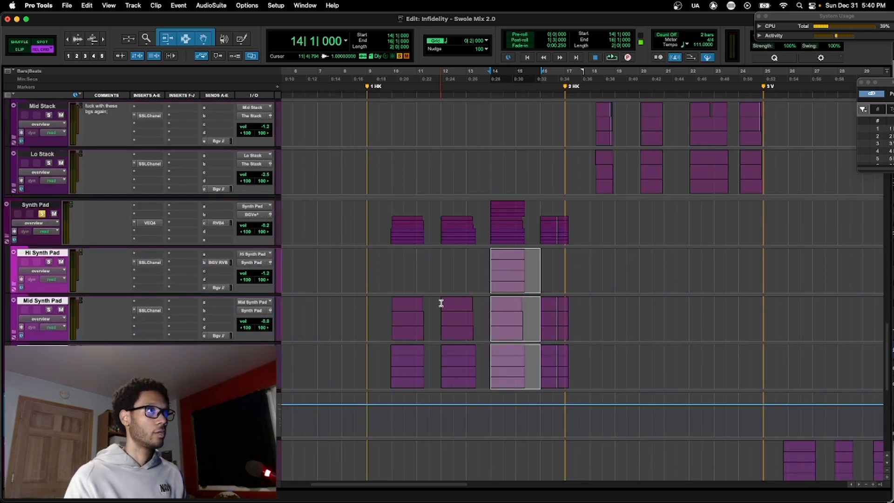
pyautogui.keyDown('shift'); pyautogui.click(667, 258); pyautogui.keyUp('shift')
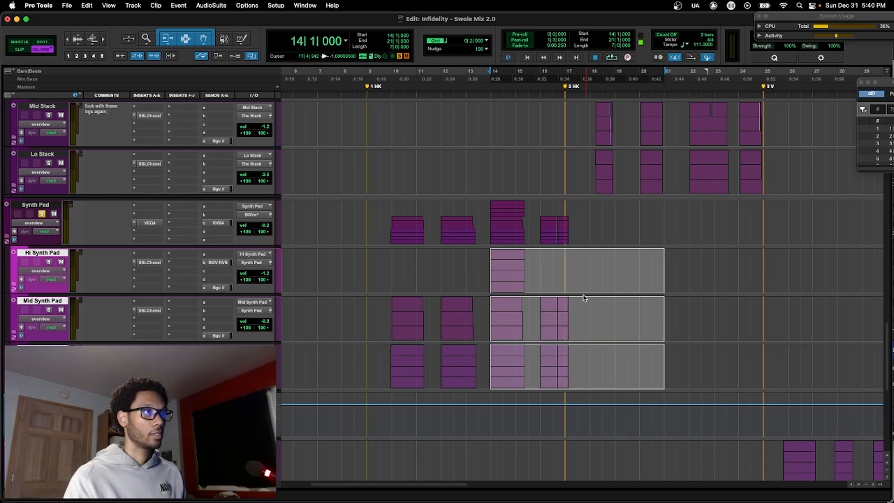
# - Play the opening synth pad phrase from bar 14 four times, stopping each time before bar 15
pyautogui.press('space')
pyautogui.scroll(-2, 556, 268)
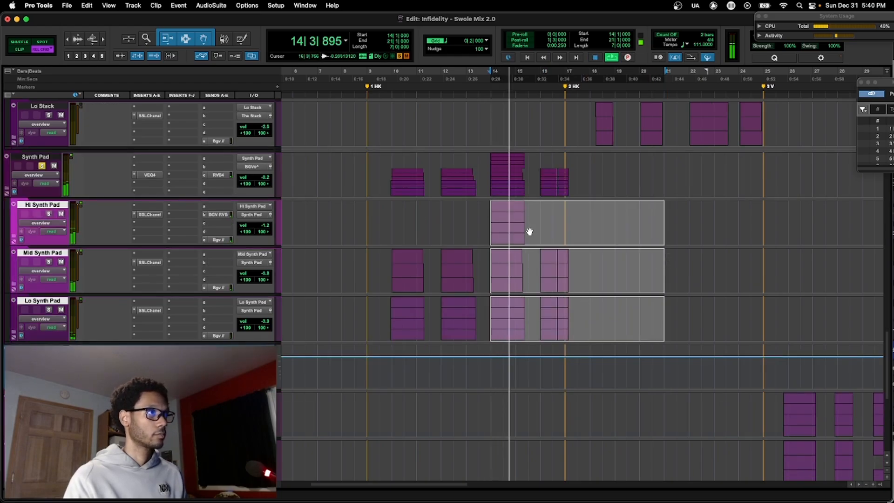
pyautogui.press('space')
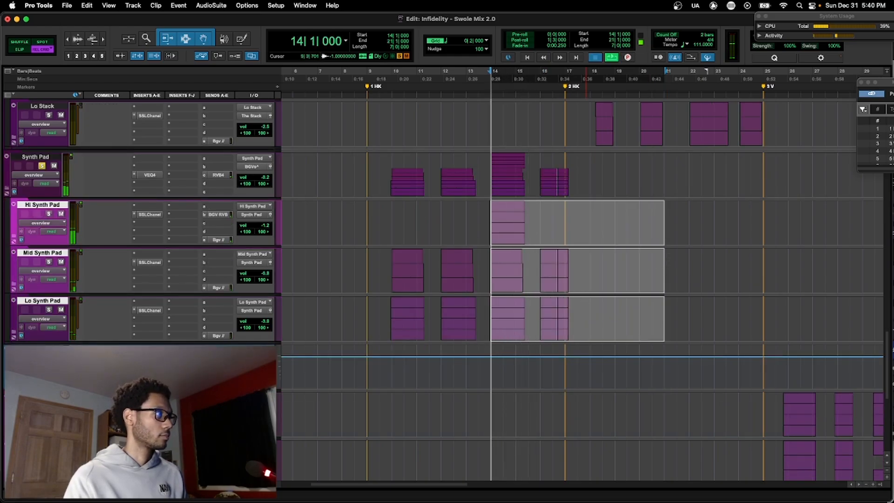
pyautogui.press('space')
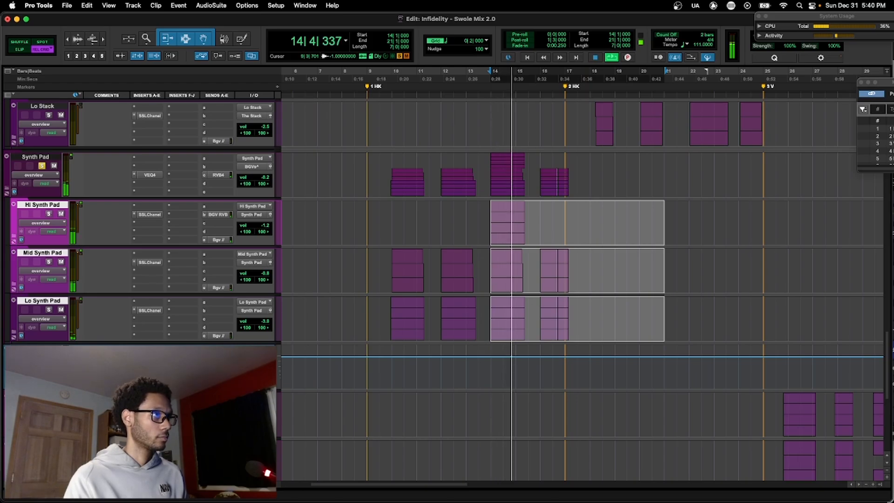
pyautogui.press('space')
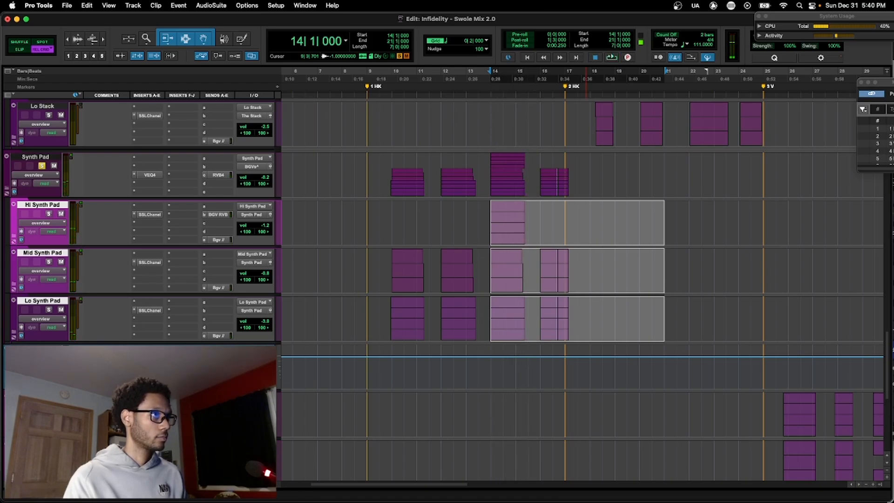
pyautogui.press('space')
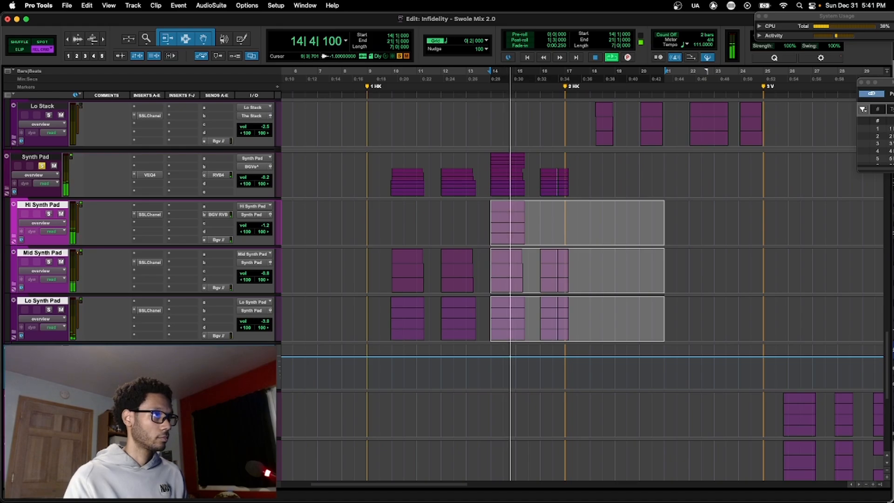
pyautogui.press('space')
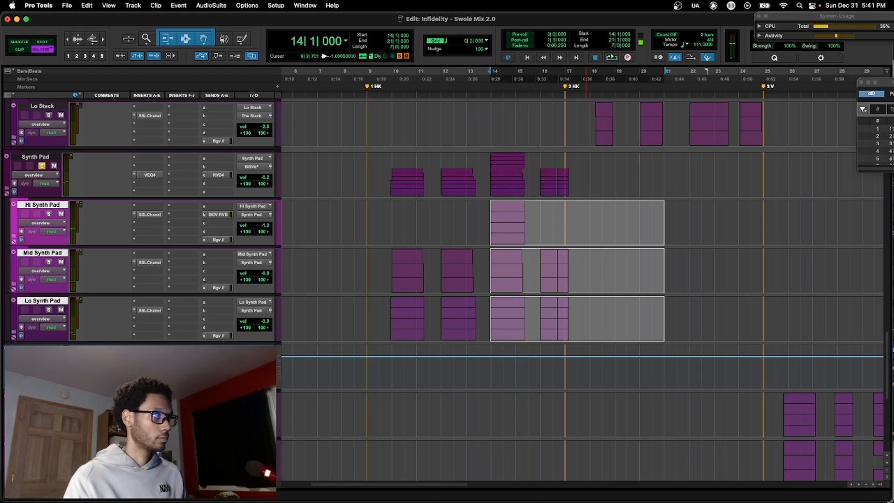
pyautogui.press('space')
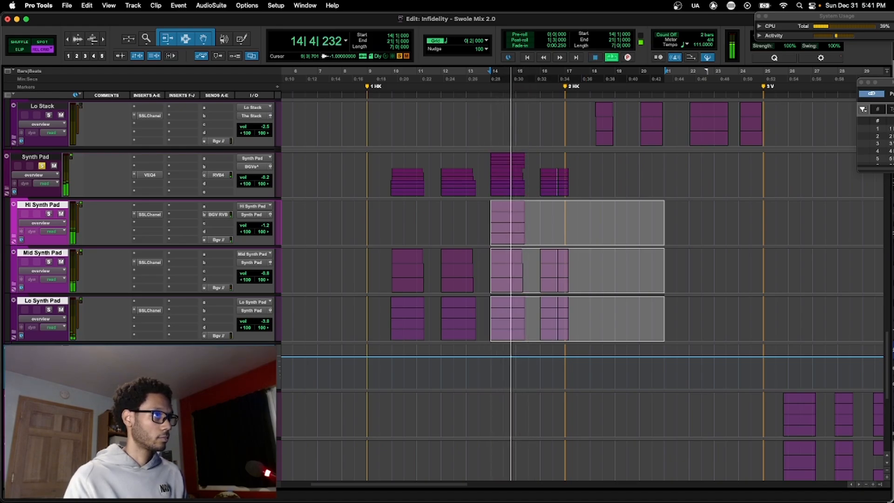
pyautogui.press('space')
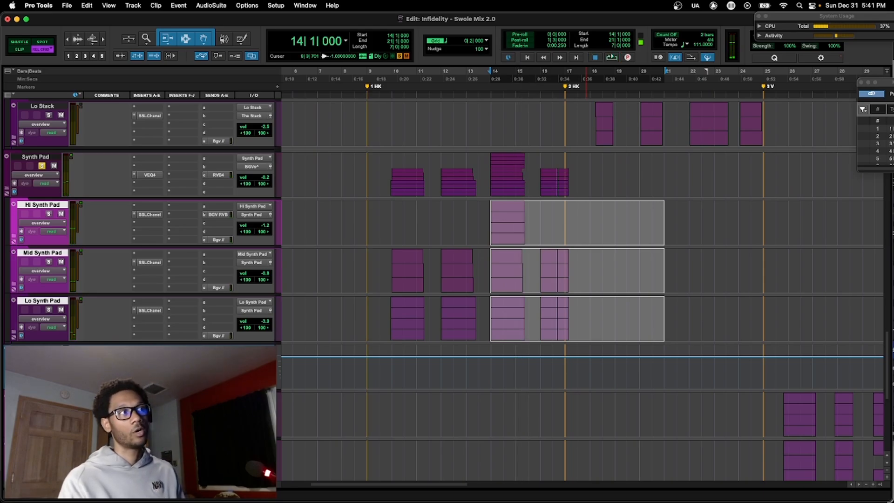
# - Play the soloed groups from bar 14 through the synth pads and into The Stack clips past bar 18
pyautogui.press('space')
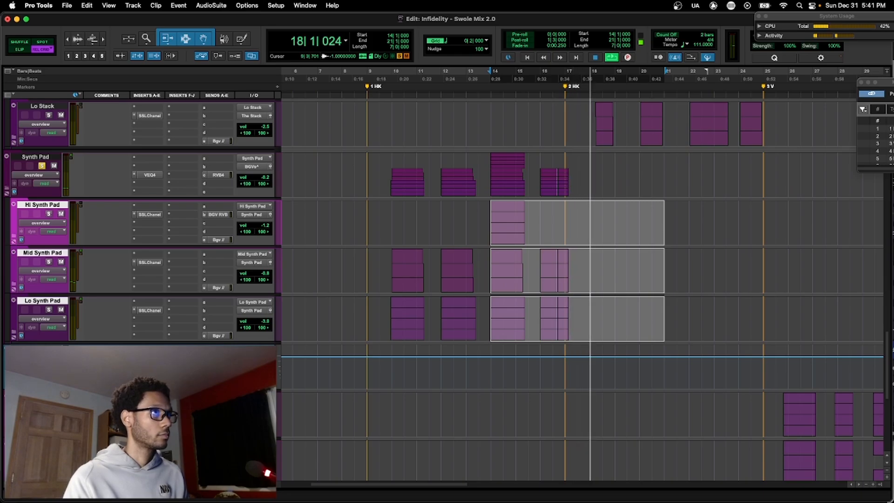
pyautogui.scroll(4, 582, 275)
pyautogui.hscroll(2, 582, 275)
pyautogui.hscroll(1, 582, 274)
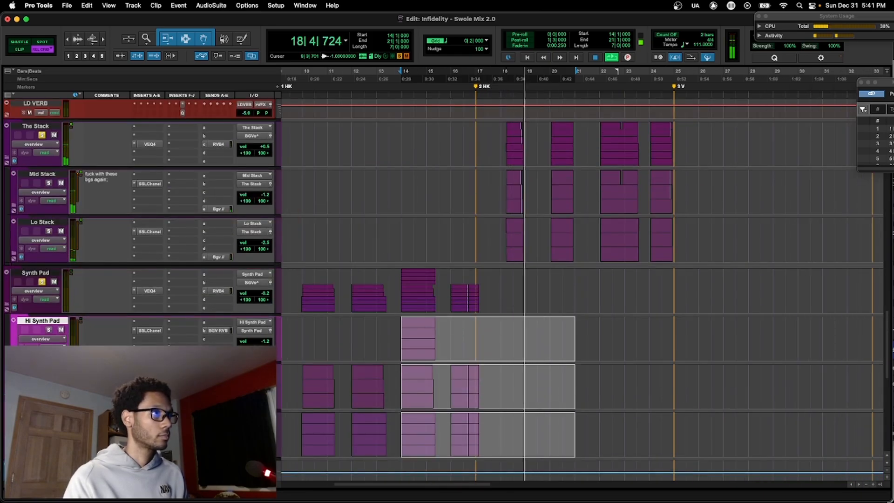
pyautogui.scroll(-2, 582, 275)
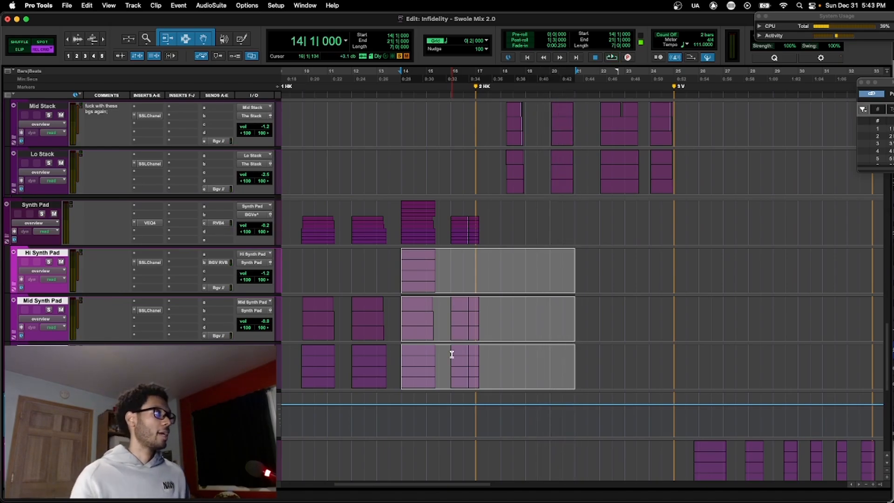
# - Play from the 1 HK marker at bar 9 while examining the stack and synth pad tracks
pyautogui.hscroll(-2, 358, 317)
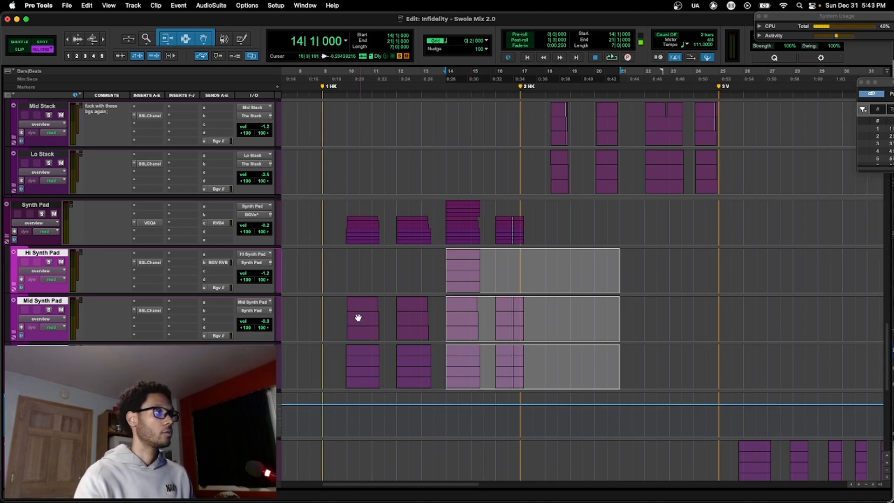
pyautogui.click(323, 259)
pyautogui.press('space')
pyautogui.scroll(3, 323, 260)
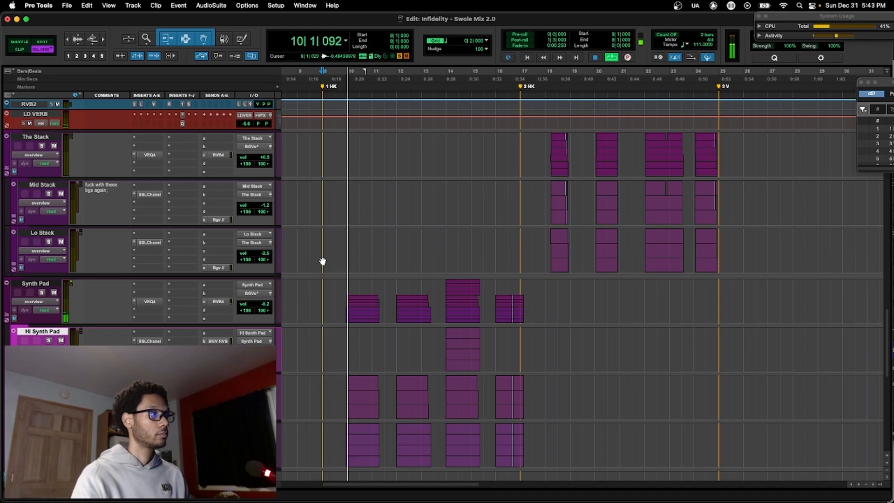
pyautogui.scroll(-1, 322, 261)
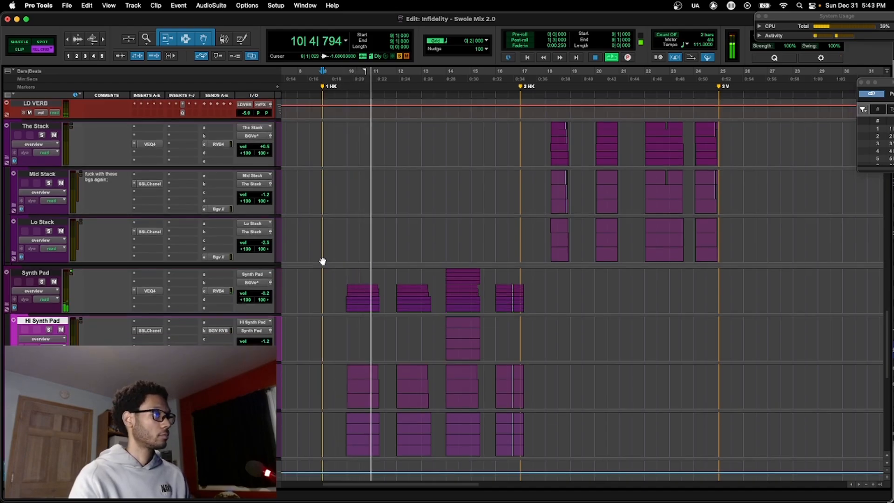
pyautogui.scroll(-1, 123, 308)
pyautogui.scroll(-1, 124, 309)
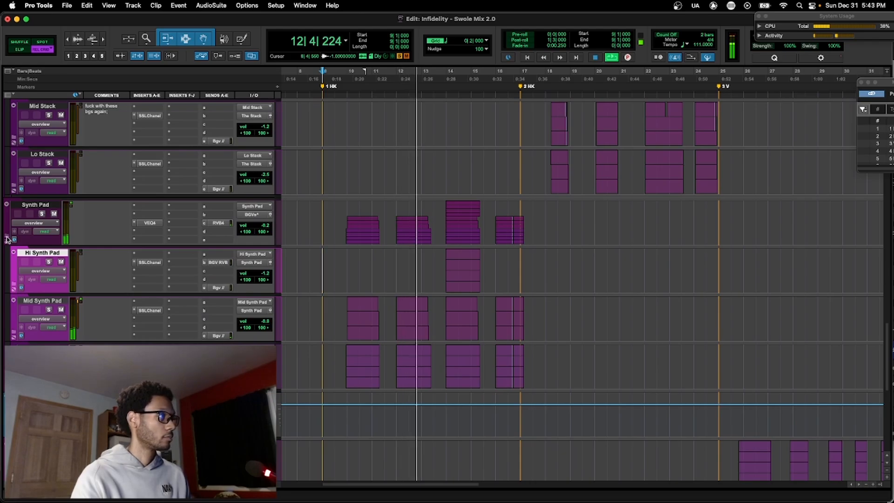
pyautogui.scroll(-4, 124, 320)
pyautogui.scroll(6, 125, 321)
pyautogui.scroll(2, 124, 321)
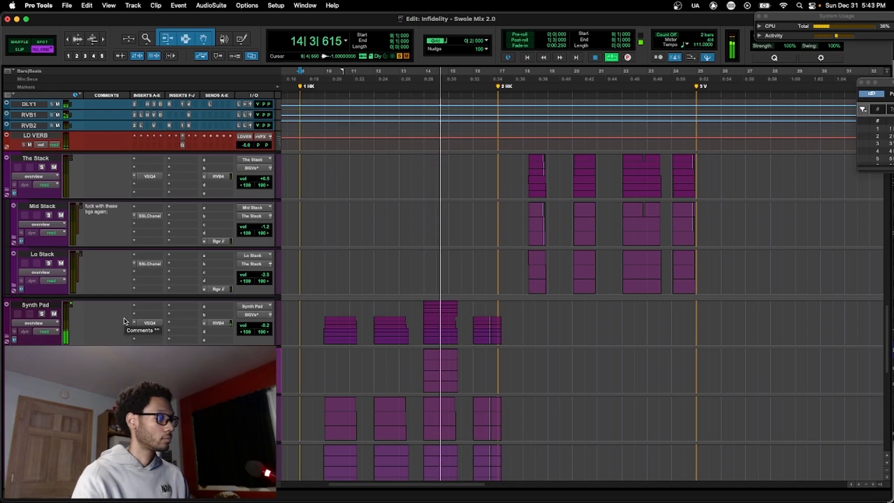
# - Show the mixer, examine the channels from the lead vocals through the background returns during playback, and select BGVs^
pyautogui.press('super+equal')
pyautogui.hscroll(-5, 350, 320)
pyautogui.hscroll(4, 350, 320)
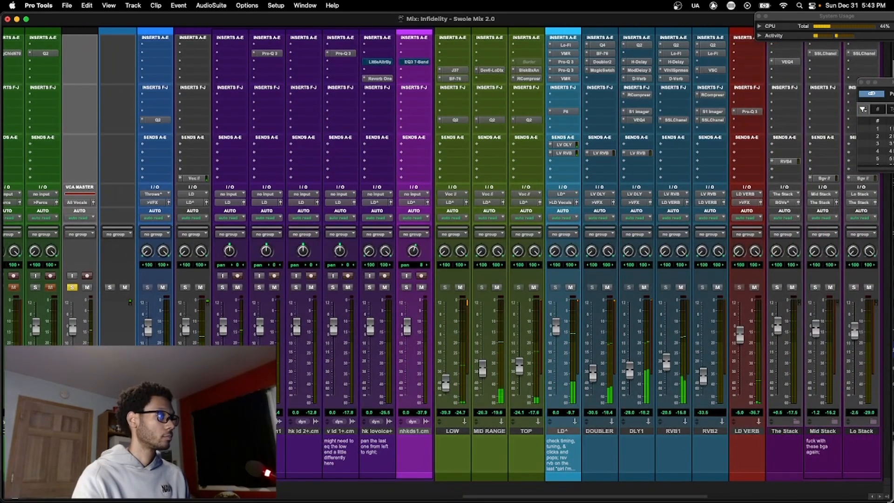
pyautogui.hscroll(6, 350, 320)
pyautogui.hscroll(2, 280, 386)
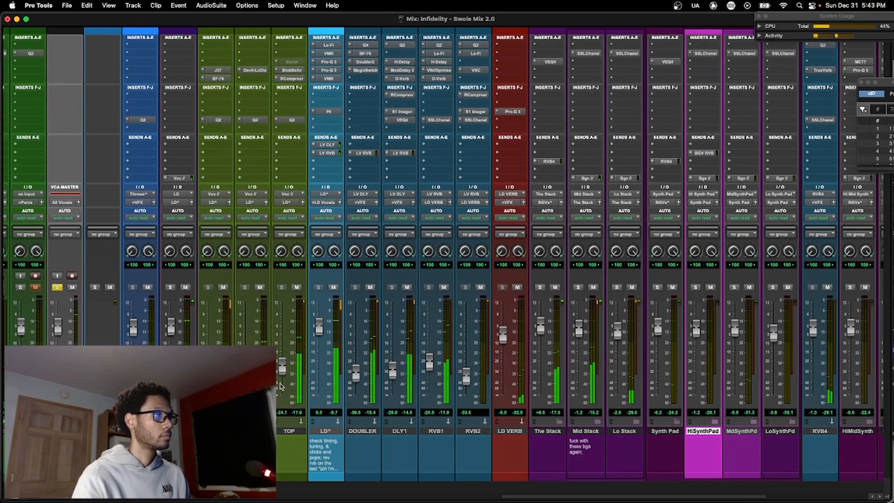
pyautogui.hscroll(2, 281, 385)
pyautogui.hscroll(6, 280, 385)
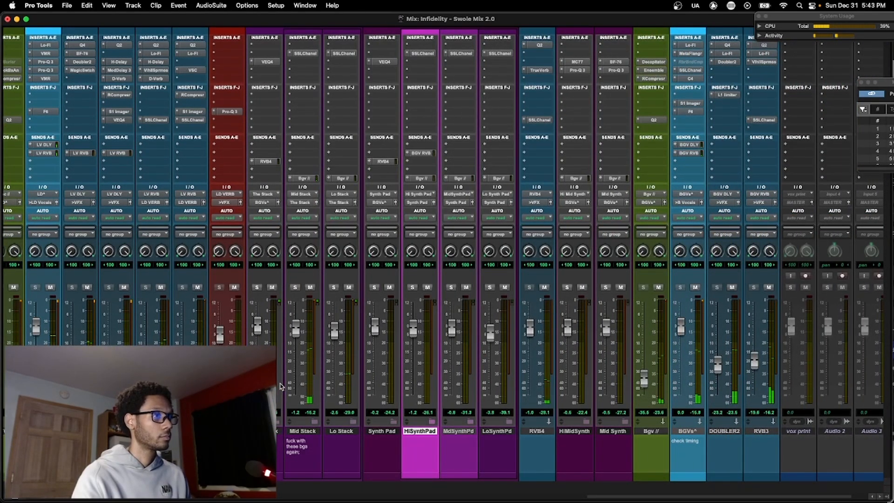
pyautogui.hscroll(2, 281, 386)
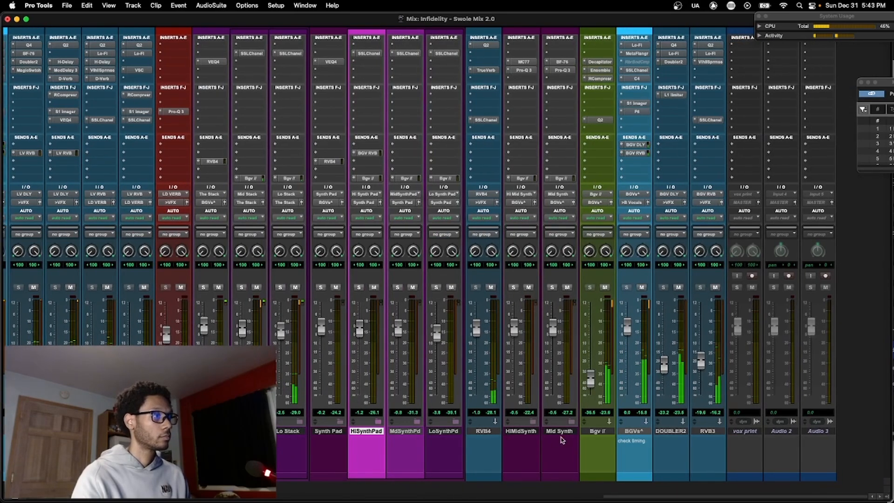
pyautogui.click(630, 432)
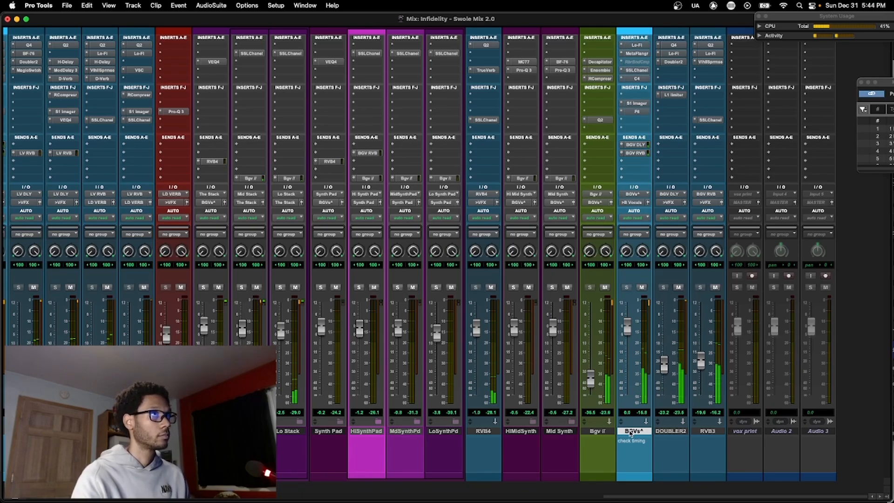
# - Select about bars 22 to 25 on Lo Stack, and collapse The Stack and Synth Pad folders in the mixer
pyautogui.press('super+equal')
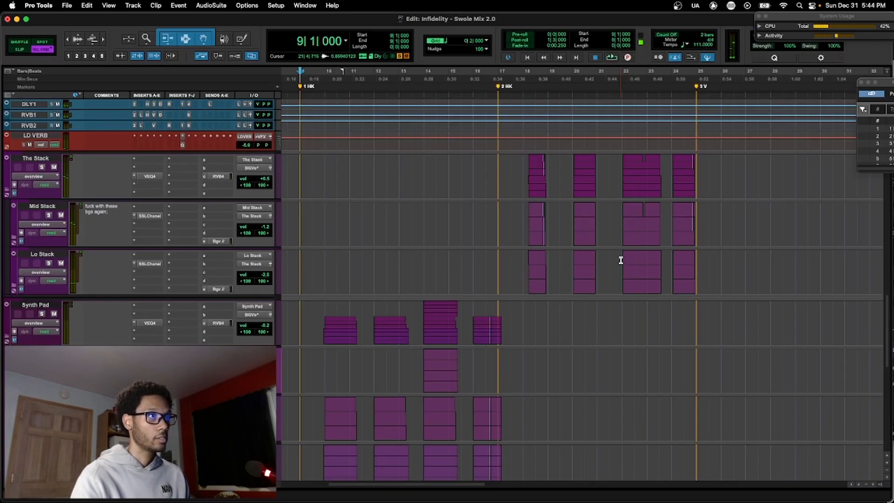
pyautogui.moveTo(622, 260); pyautogui.dragTo(693, 267)
pyautogui.press('super+equal')
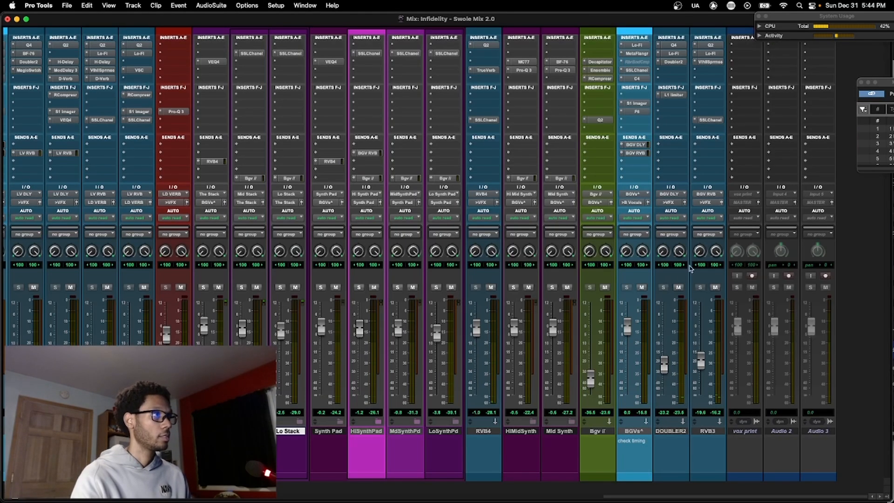
pyautogui.click(342, 422)
pyautogui.click(342, 423)
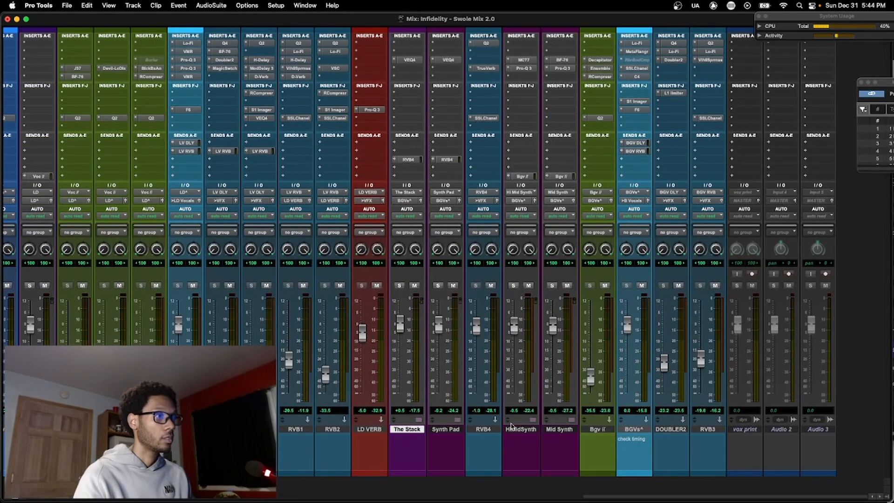
# - Select the BGVs^, The Stack, Synth Pad, HiMidSynth and Mid Synth channels and bypass all their inserts
pyautogui.click(630, 431)
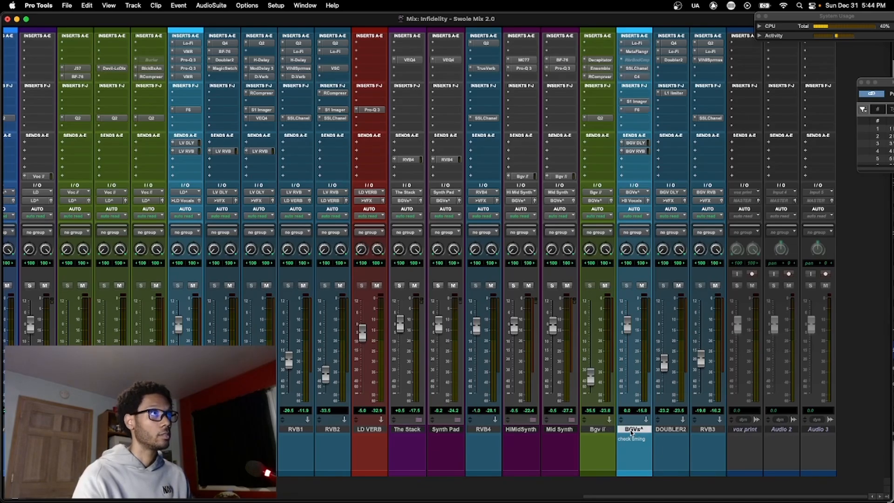
pyautogui.hotkey('shift', 'a')
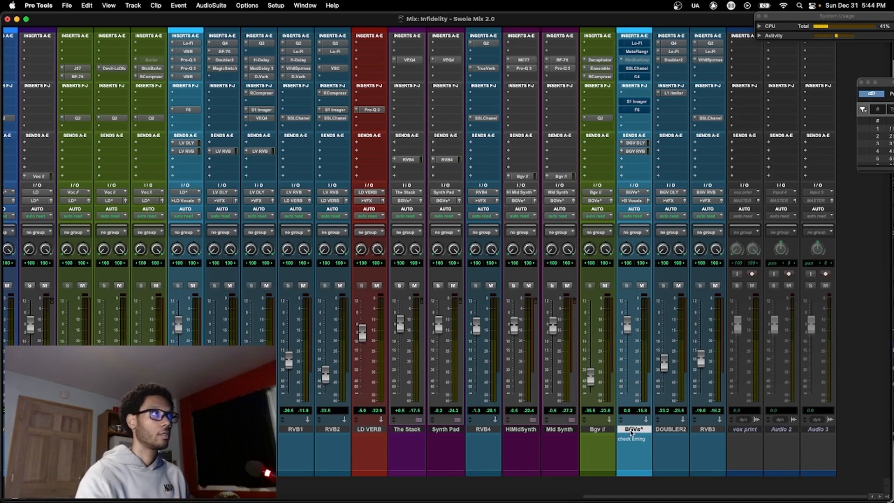
pyautogui.press('super+equal')
pyautogui.press('super+equal')
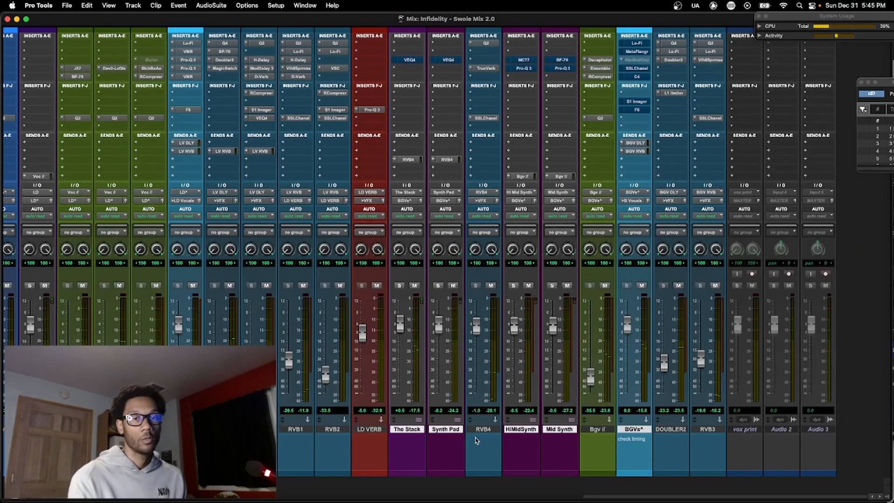
# - Play the selected section while switching the selected background vocal channels' inserts between active and bypassed
pyautogui.press('space')
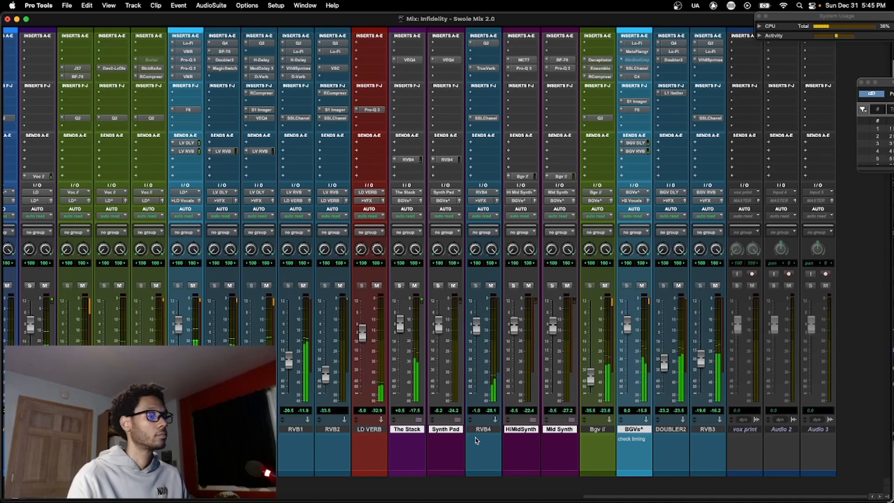
pyautogui.hotkey('shift', 'a')
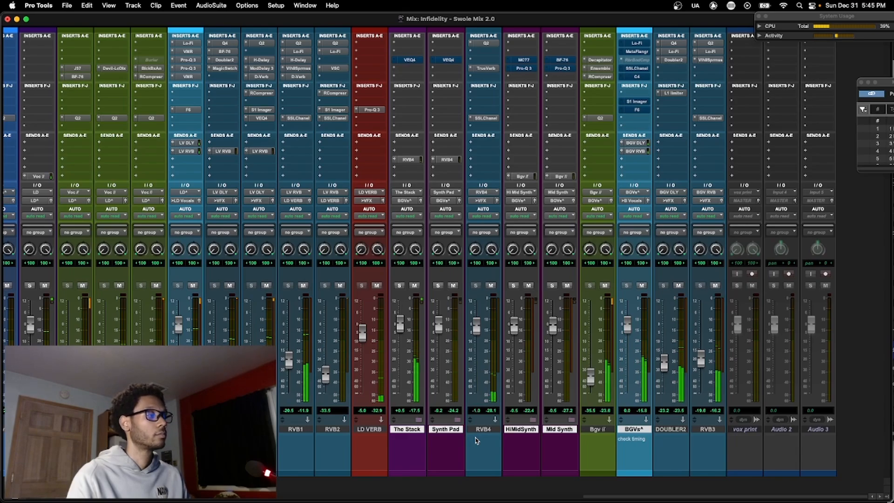
pyautogui.hotkey('shift', 'a')
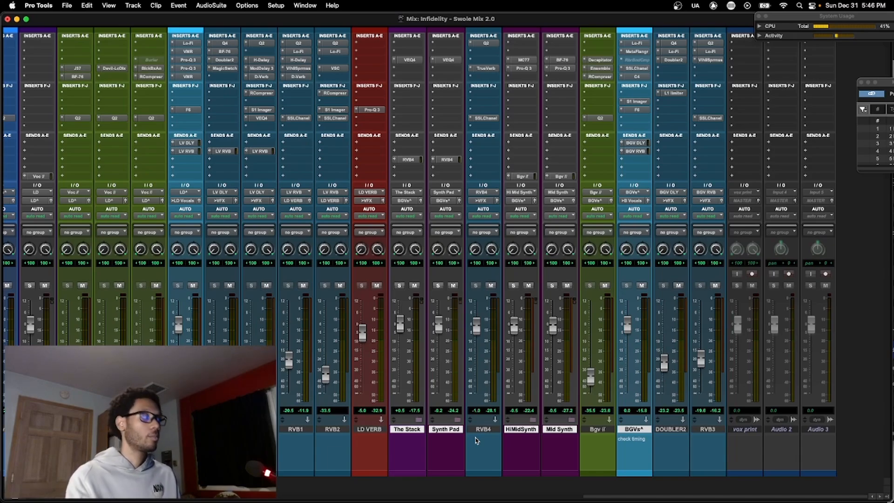
pyautogui.hotkey('alt', 'shift', '5')
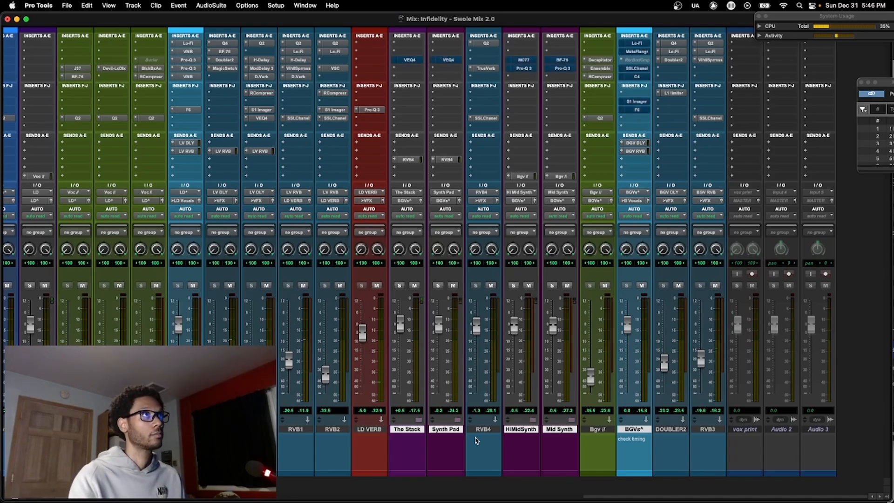
pyautogui.press('space')
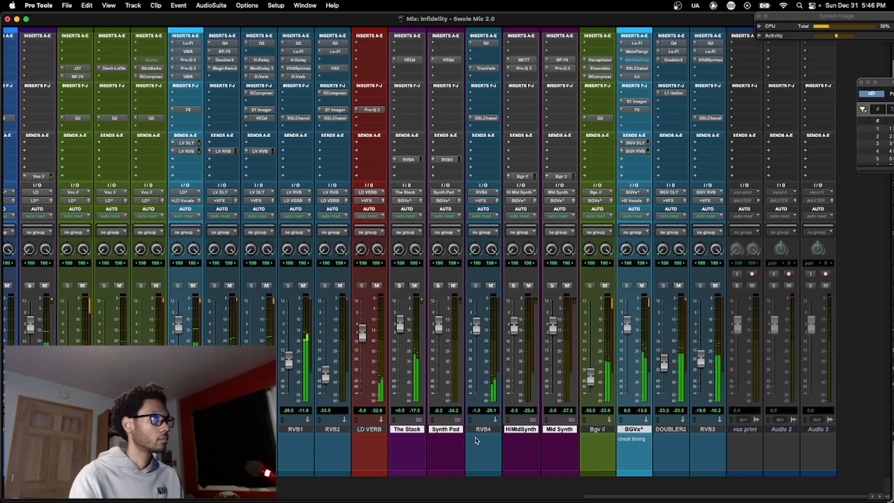
pyautogui.hotkey('shift', 'a')
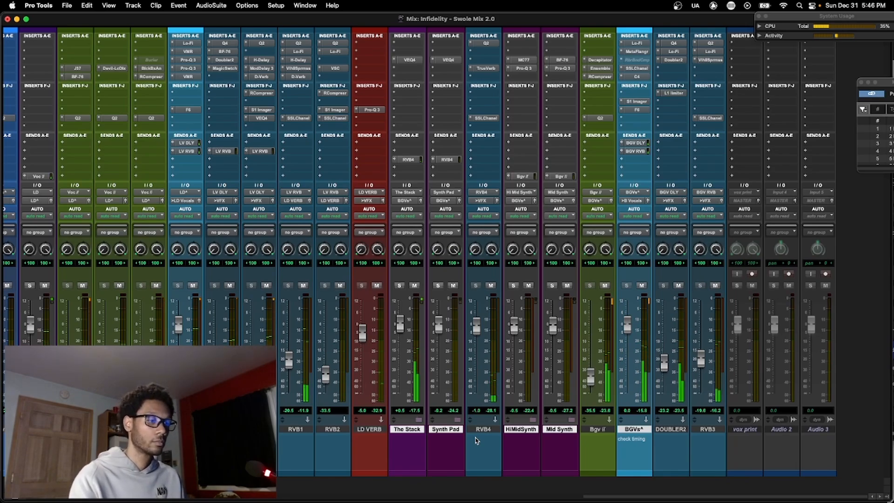
pyautogui.hotkey('shift', 'a')
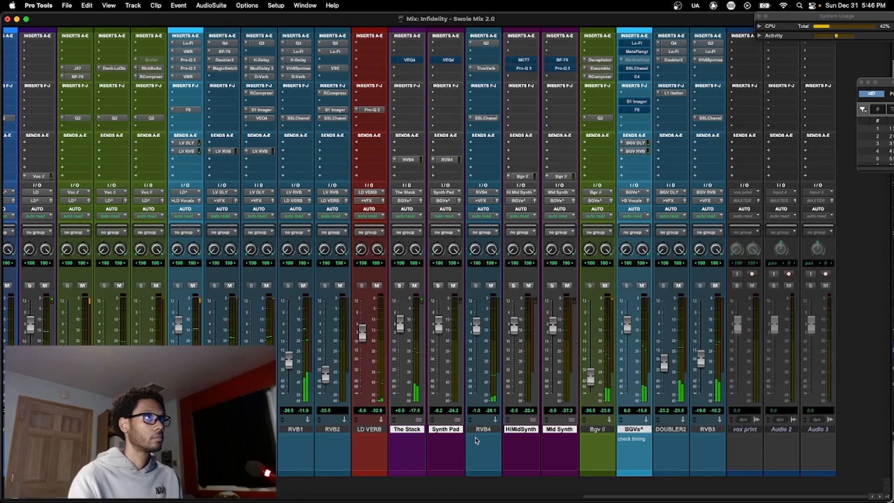